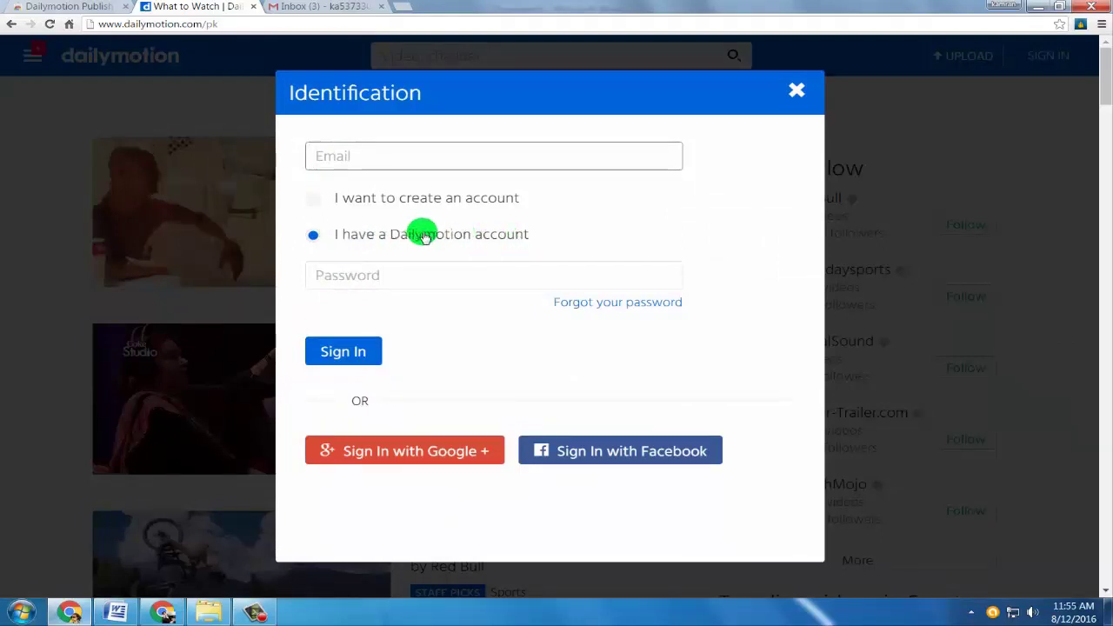
- Fill in the email address in the Identification form, choose to create an account, and proceed to account creation
left_click(339, 277)
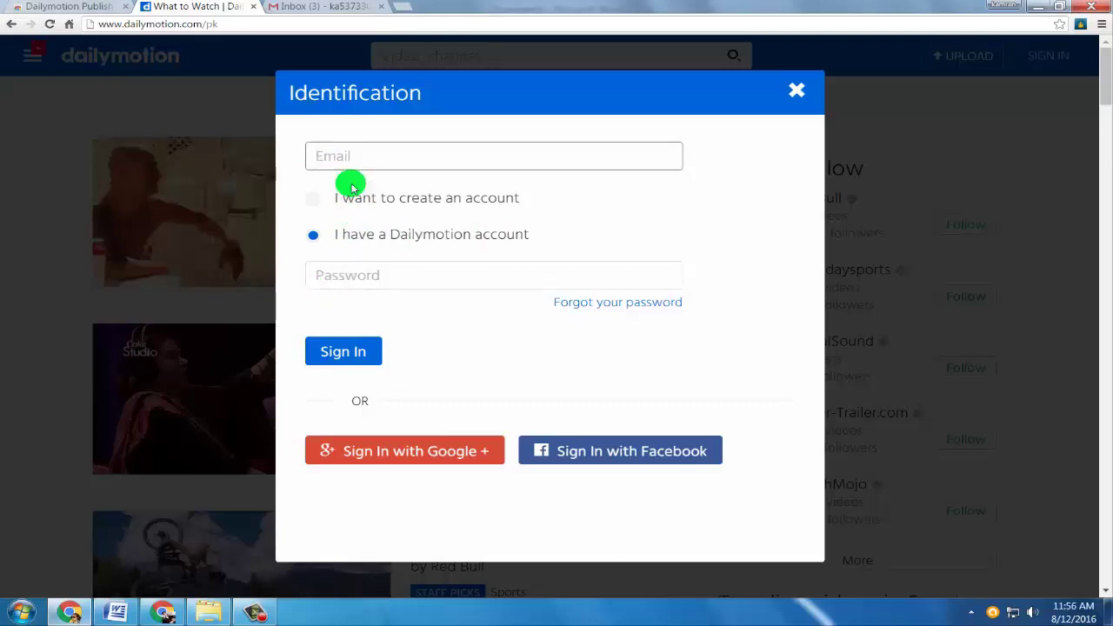
right_click(362, 159)
left_click(380, 244)
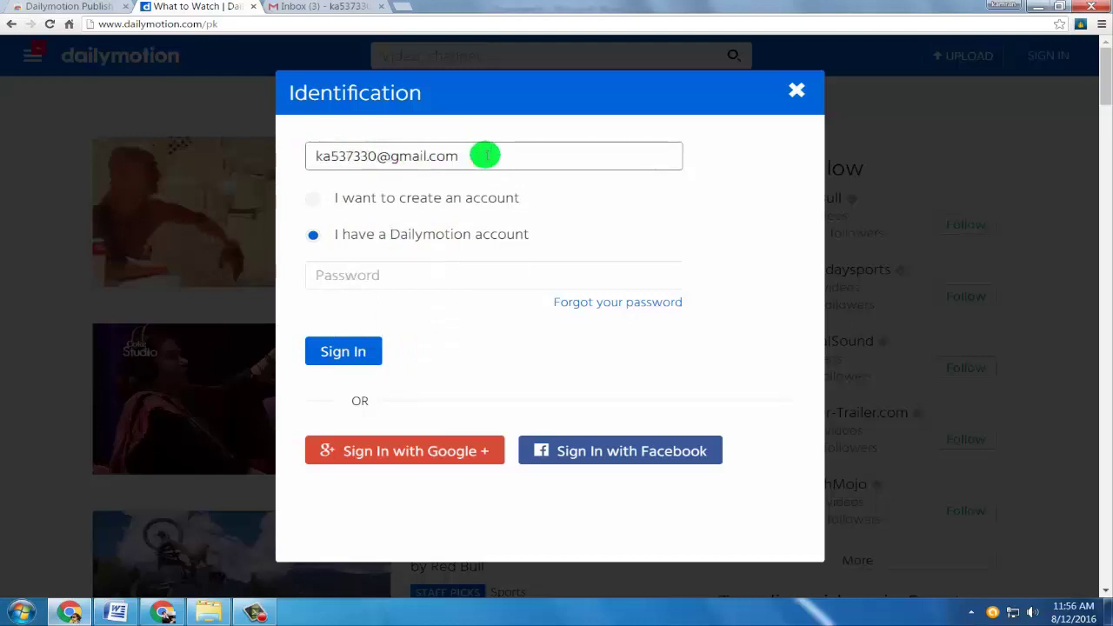
left_click(314, 205)
left_click(355, 248)
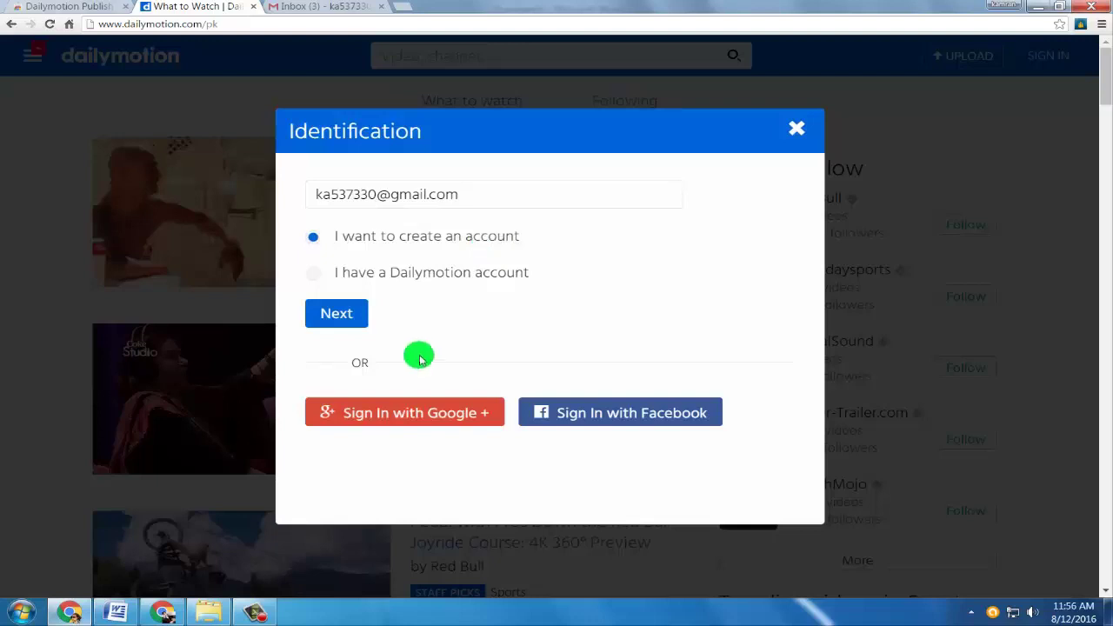
left_click(339, 315)
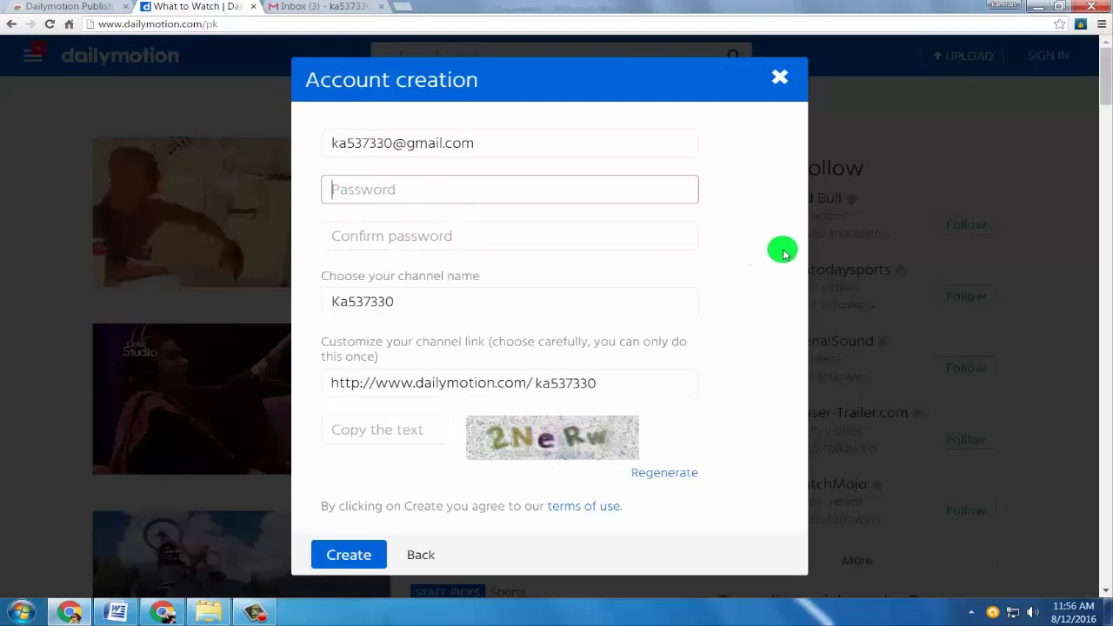
- Enter the new account's password and repeat it in the confirmation field
type("•••")
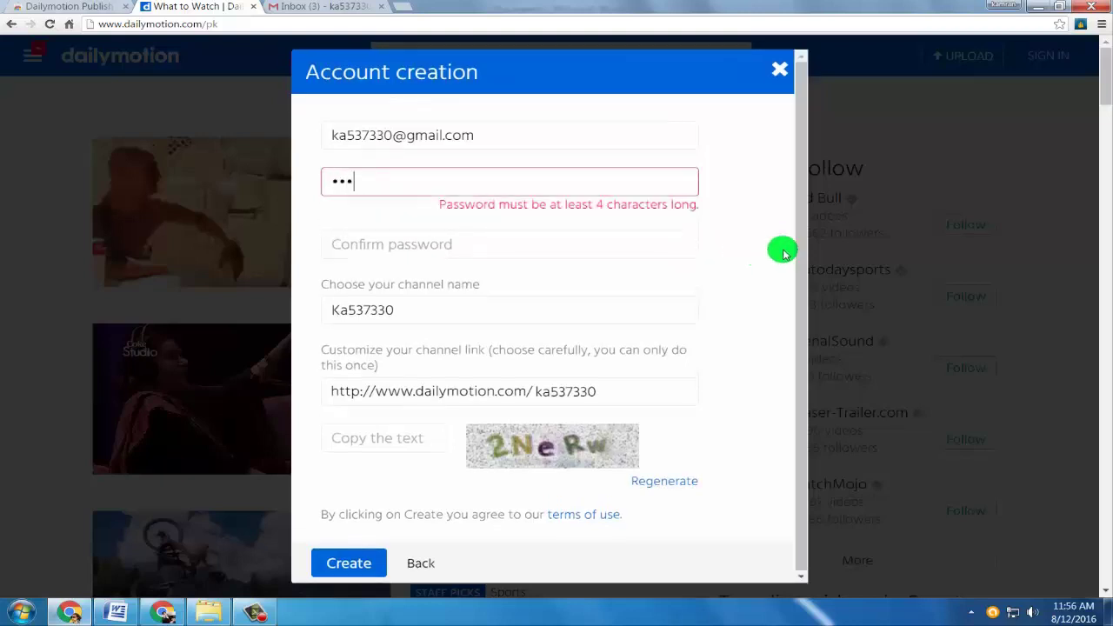
type("••")
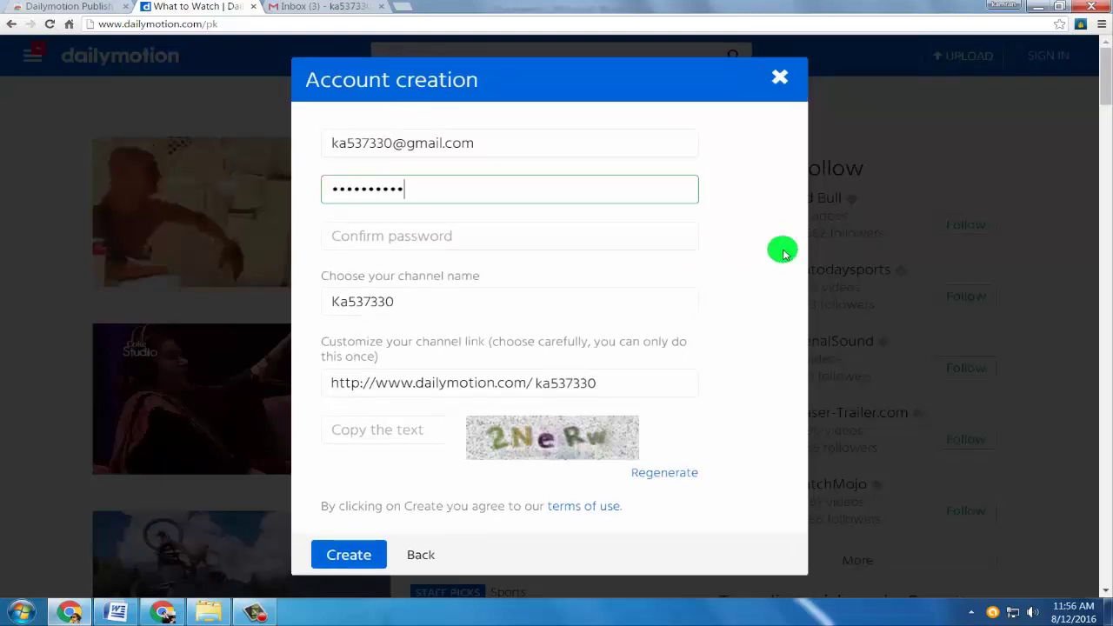
left_click(412, 236)
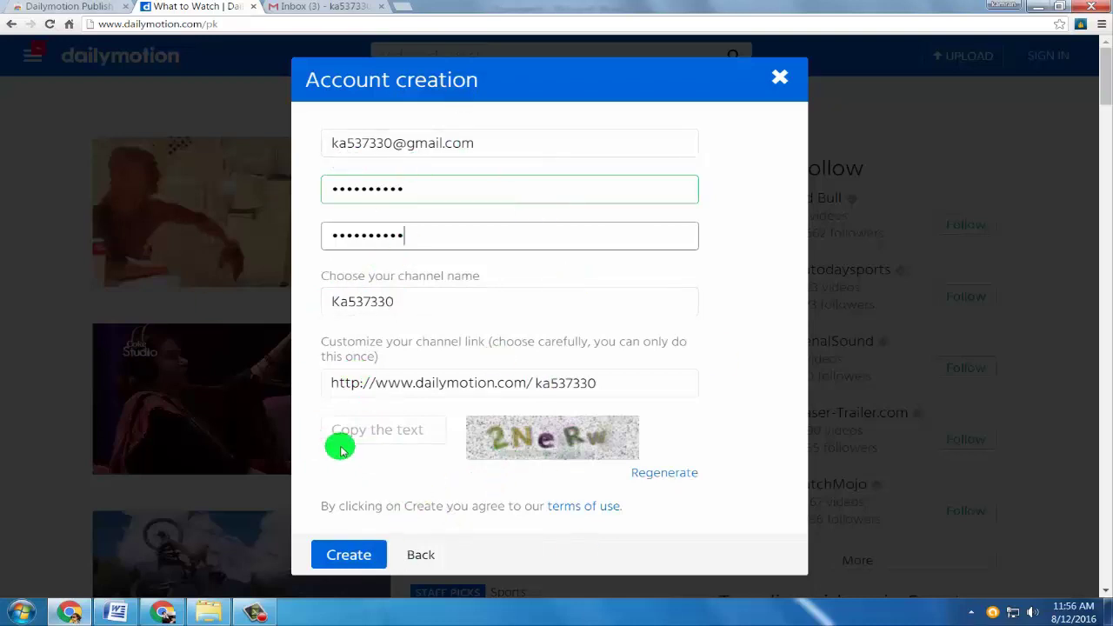
- Fill in the captcha text, create the account, and decline saving the password in the browser
left_click(362, 431)
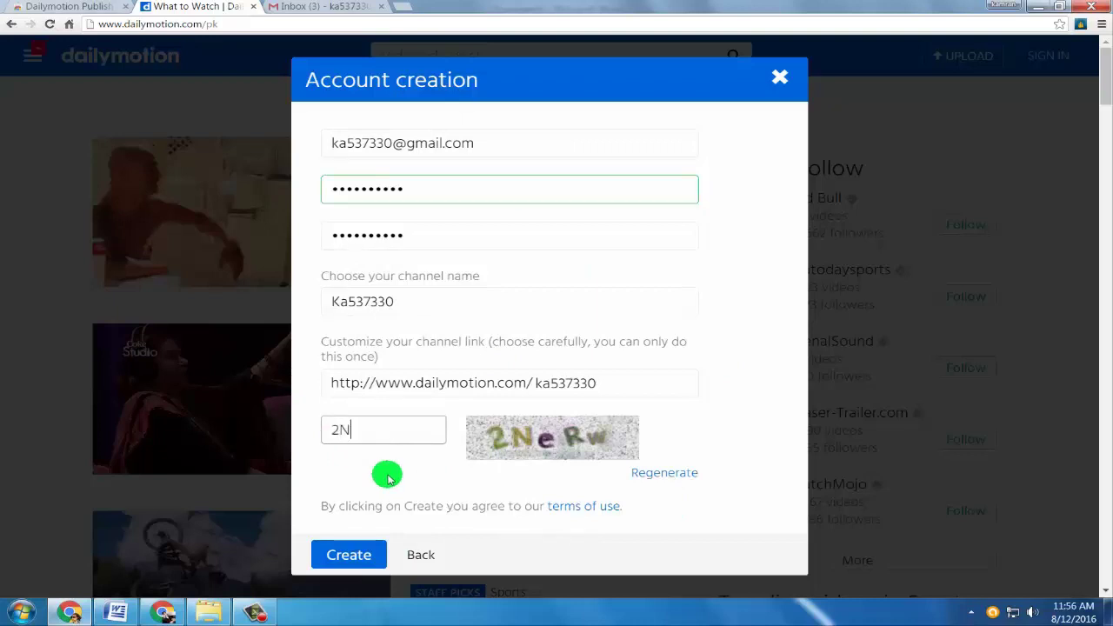
left_click(338, 563)
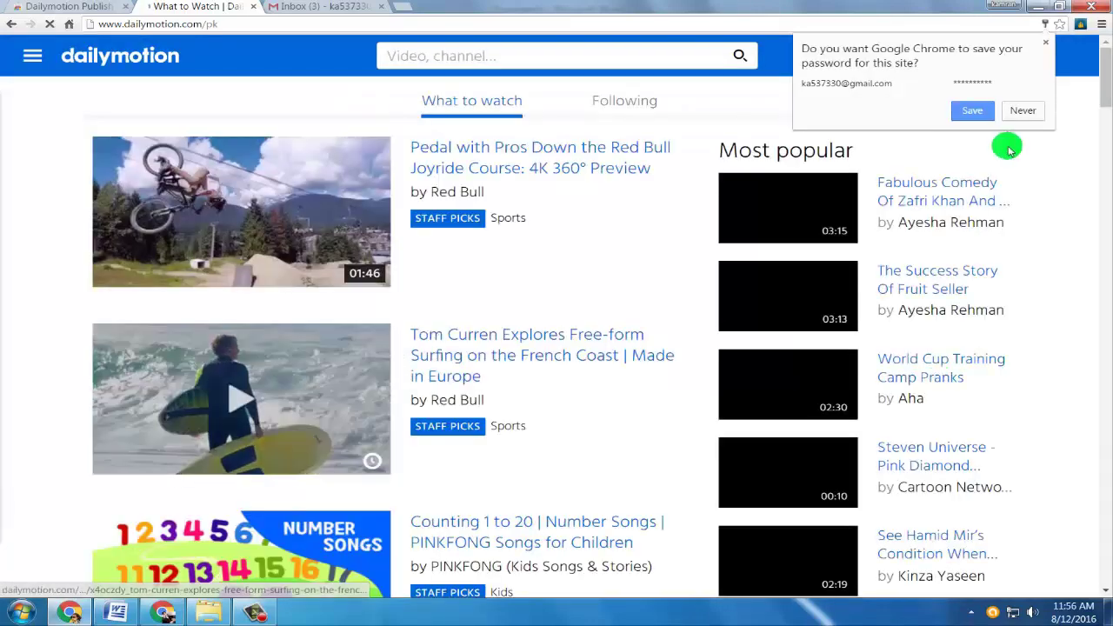
left_click(1022, 111)
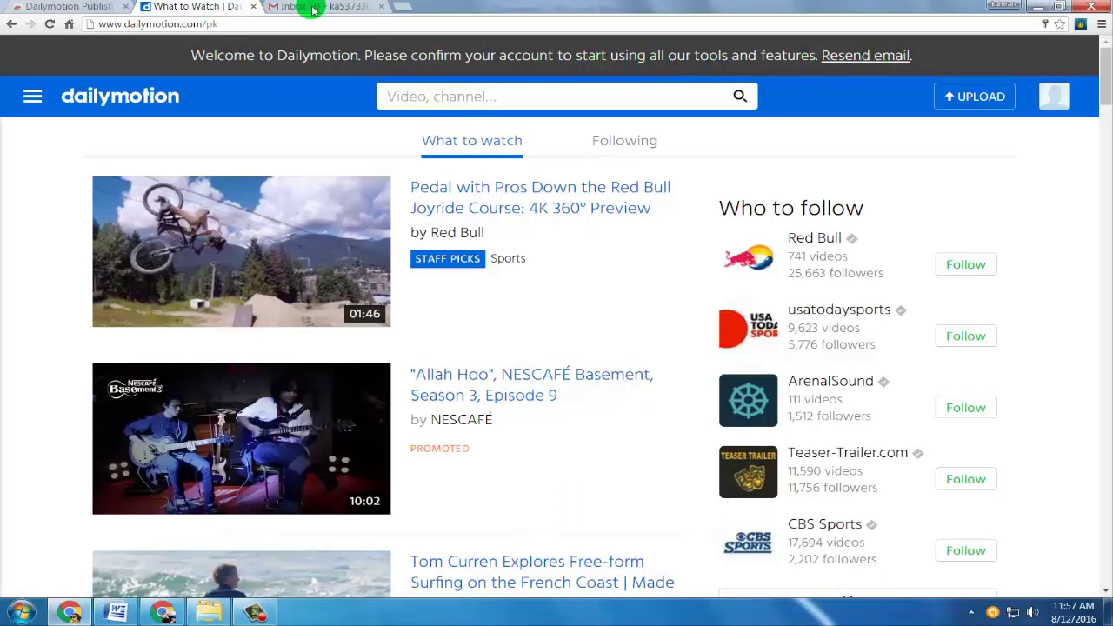
- Switch to Gmail, confirm the email address from Dailymotion's message in the Social category, and close the old What to Watch page
left_click_drag(191, 54, 509, 55)
left_click(509, 55)
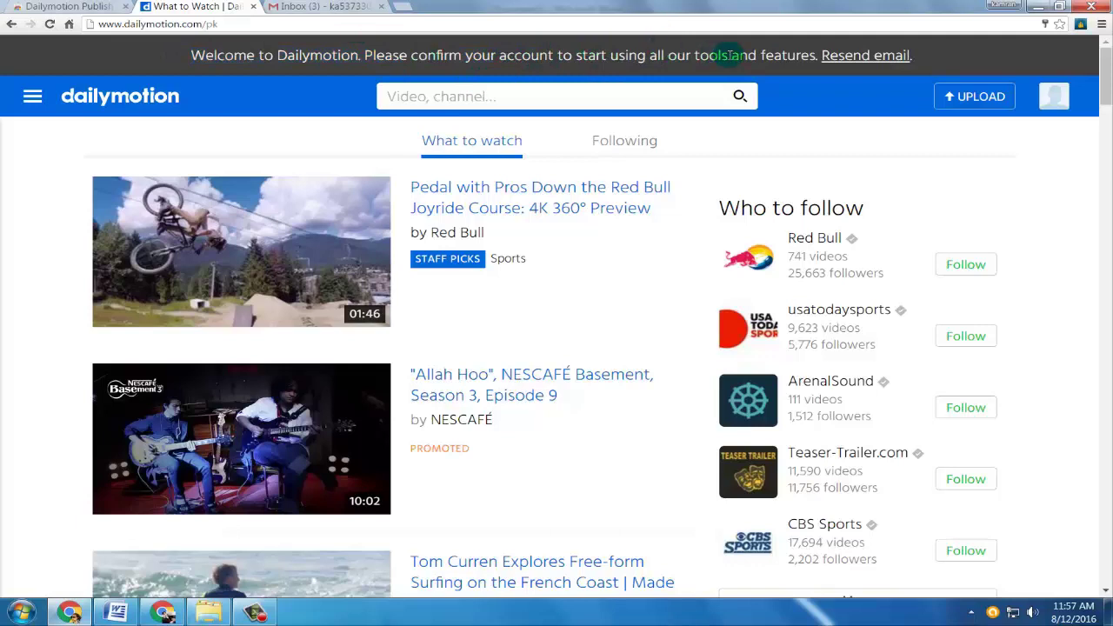
left_click(310, 11)
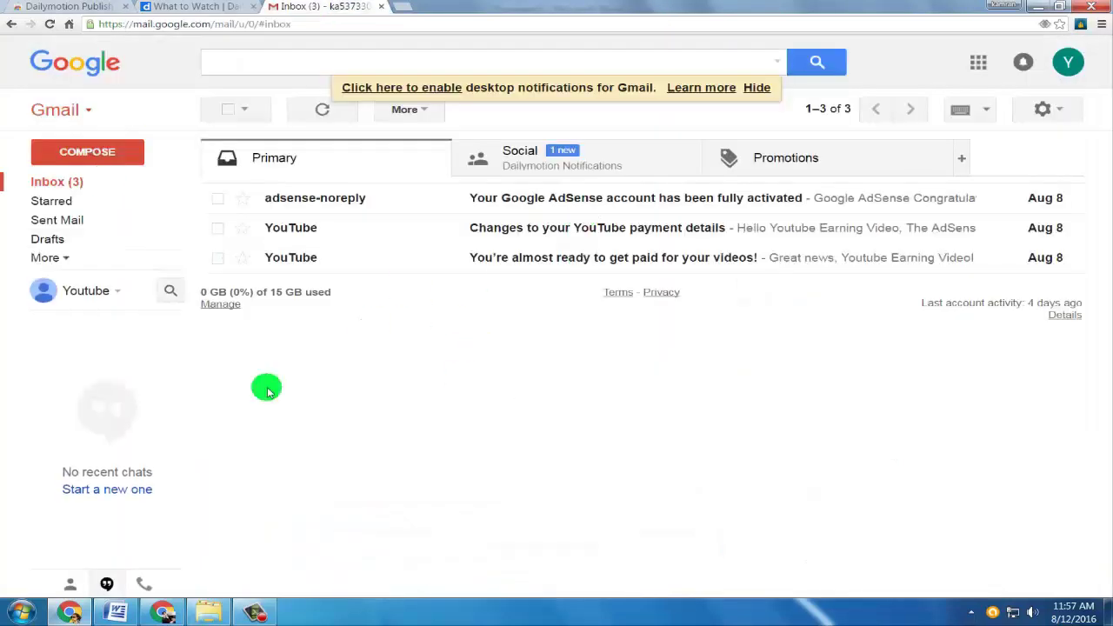
left_click(526, 159)
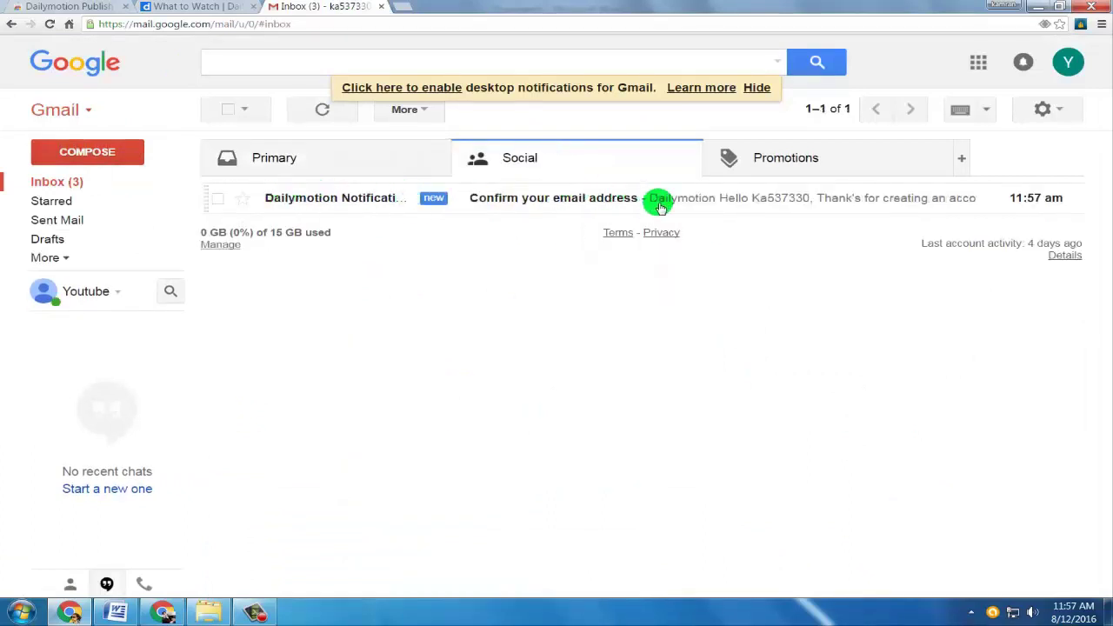
left_click(659, 205)
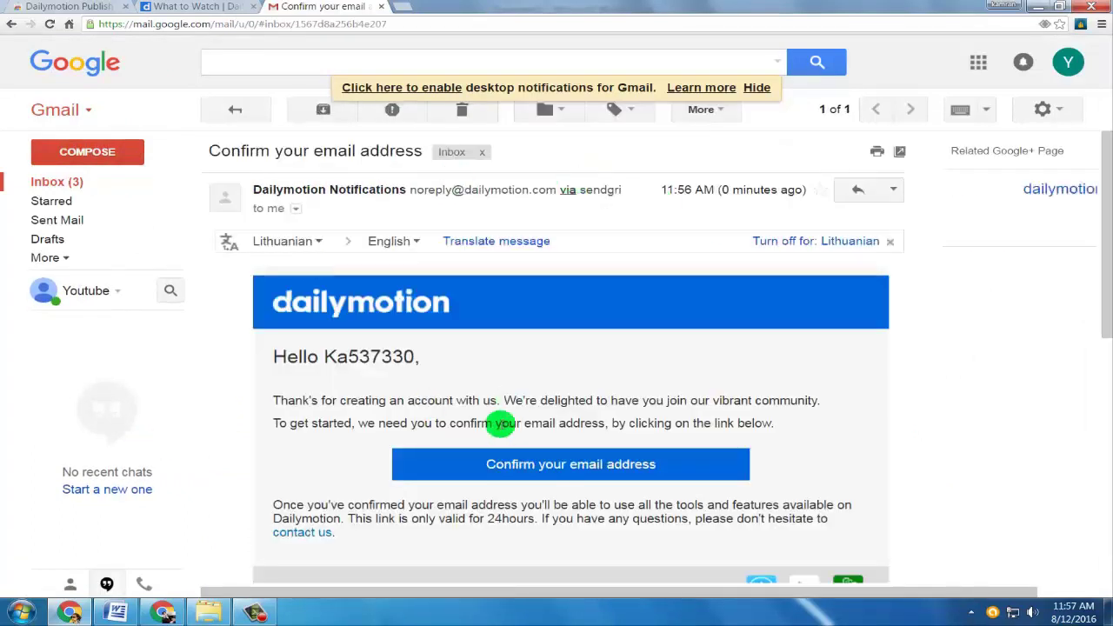
left_click(622, 467)
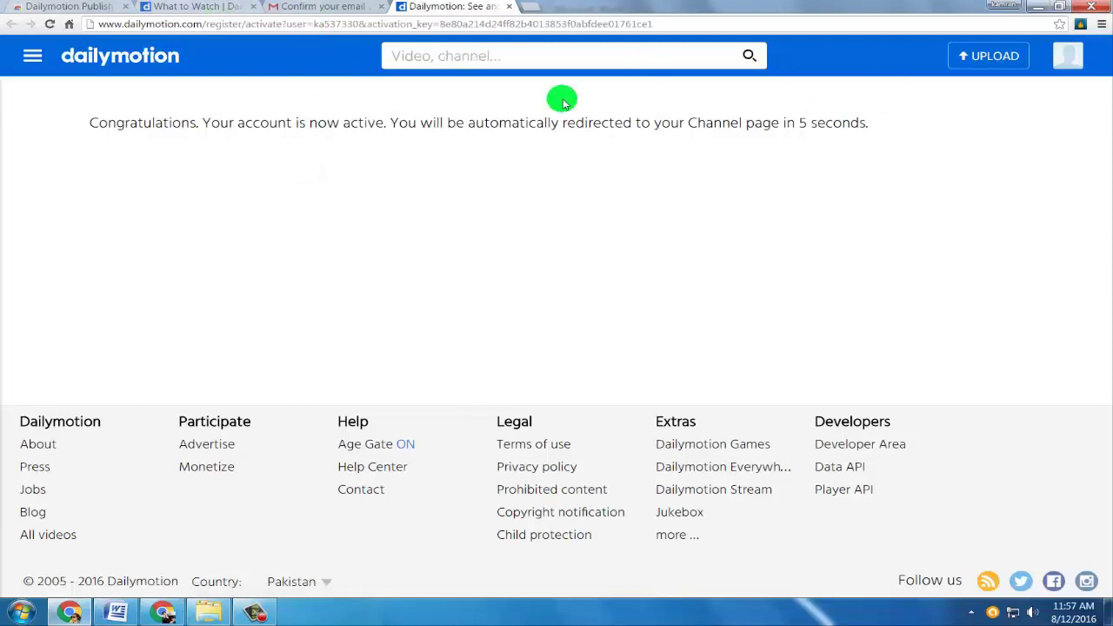
left_click(255, 8)
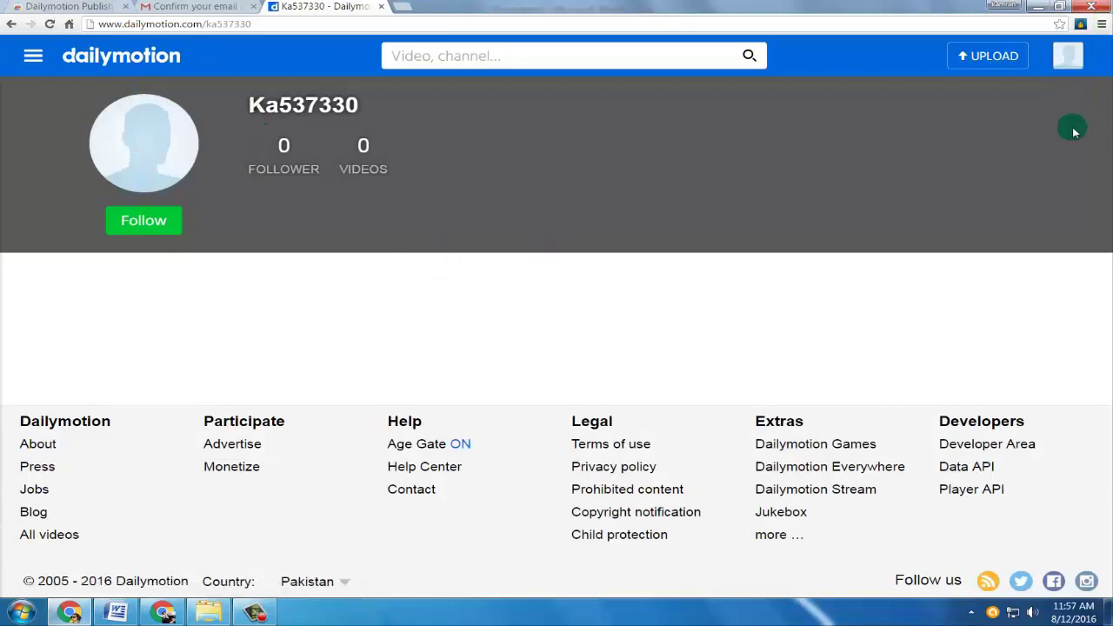
- Open the Dailymotion account's settings overview and decline the introductory tour
left_click(1069, 60)
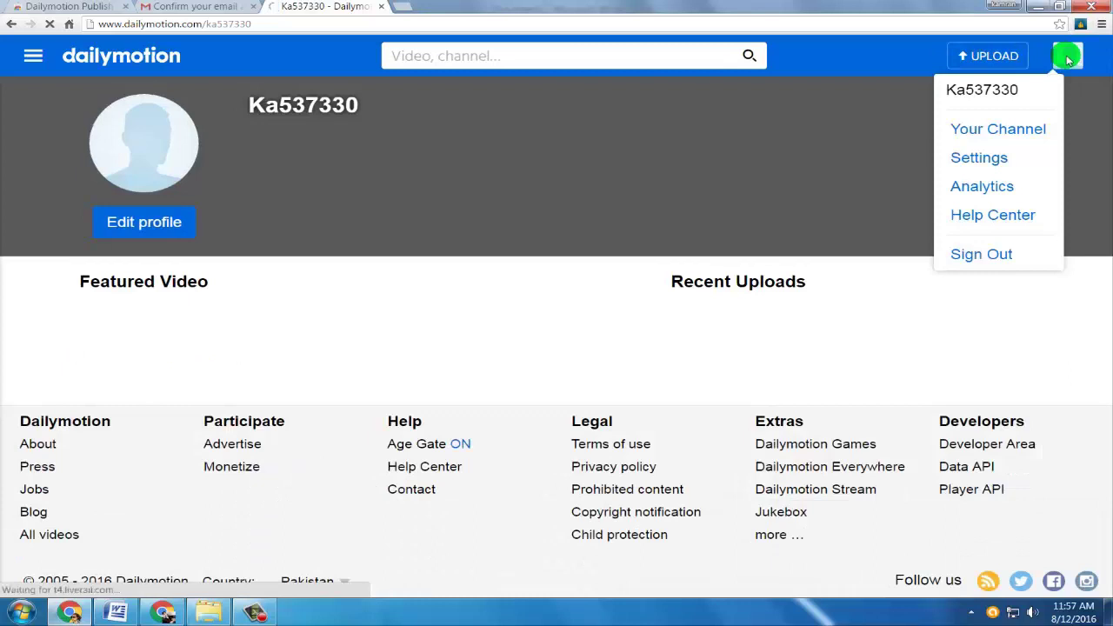
left_click(51, 293)
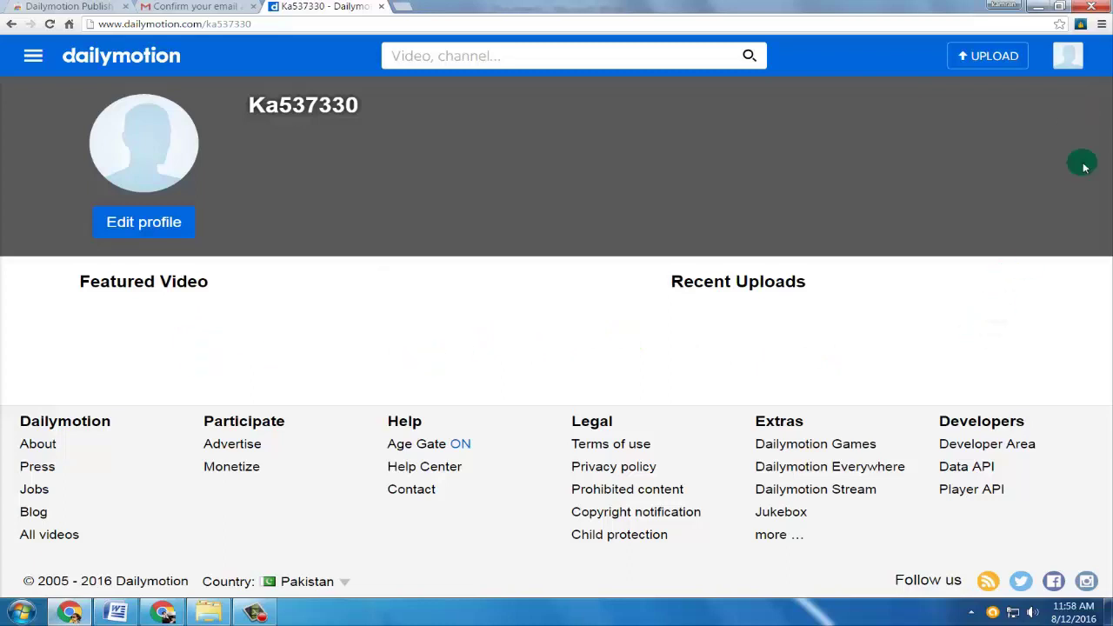
left_click(1067, 57)
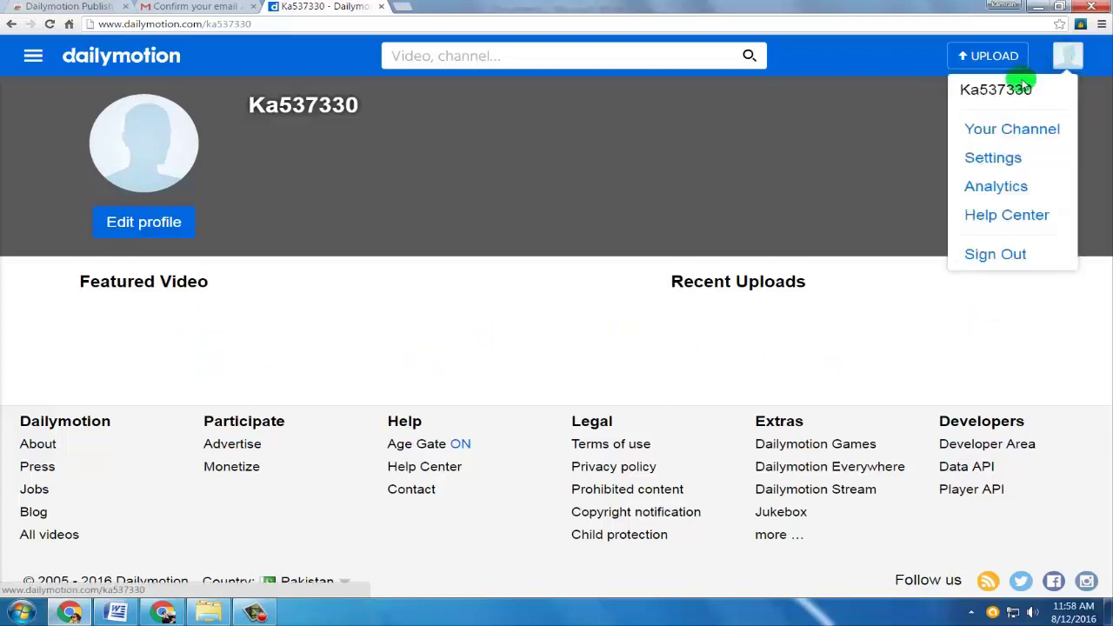
left_click(993, 158)
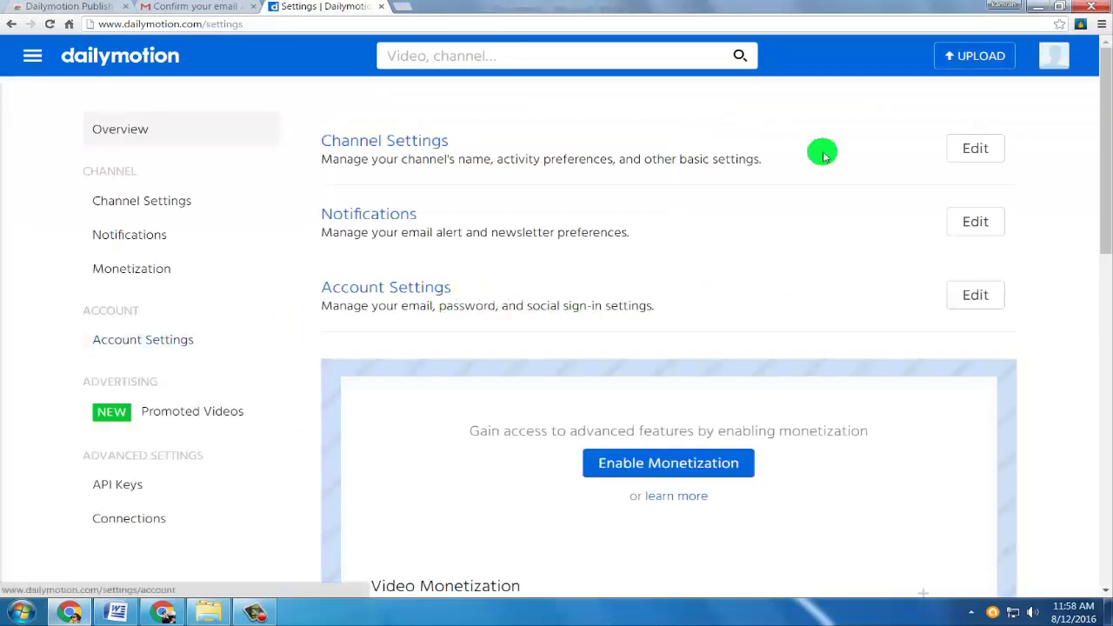
left_click(1054, 56)
left_click(1105, 160)
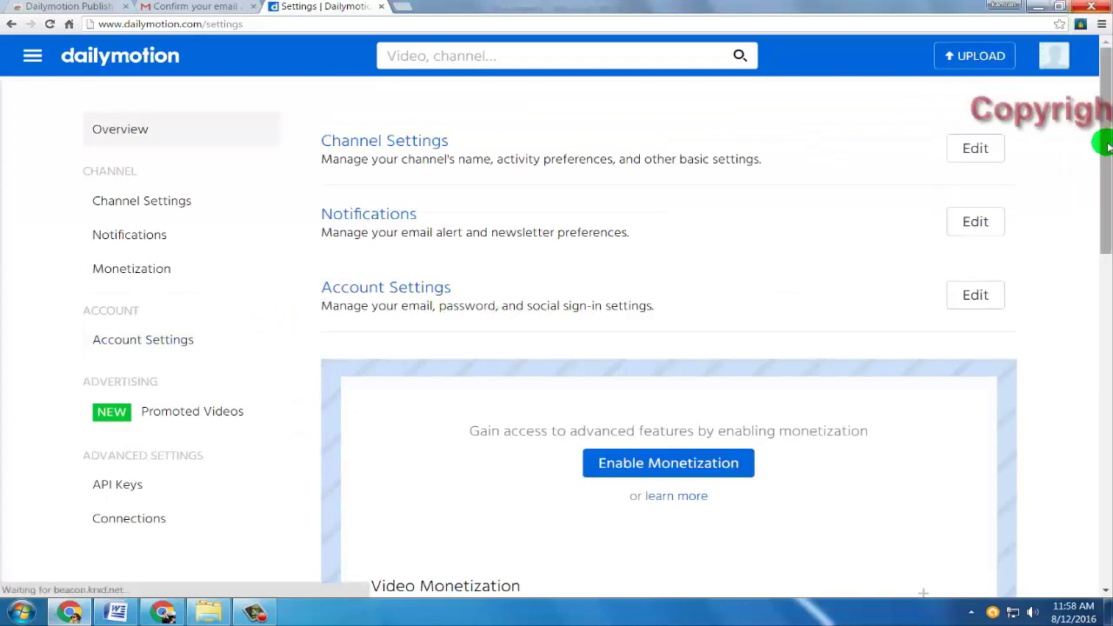
scroll(1104, 160, "down", 1)
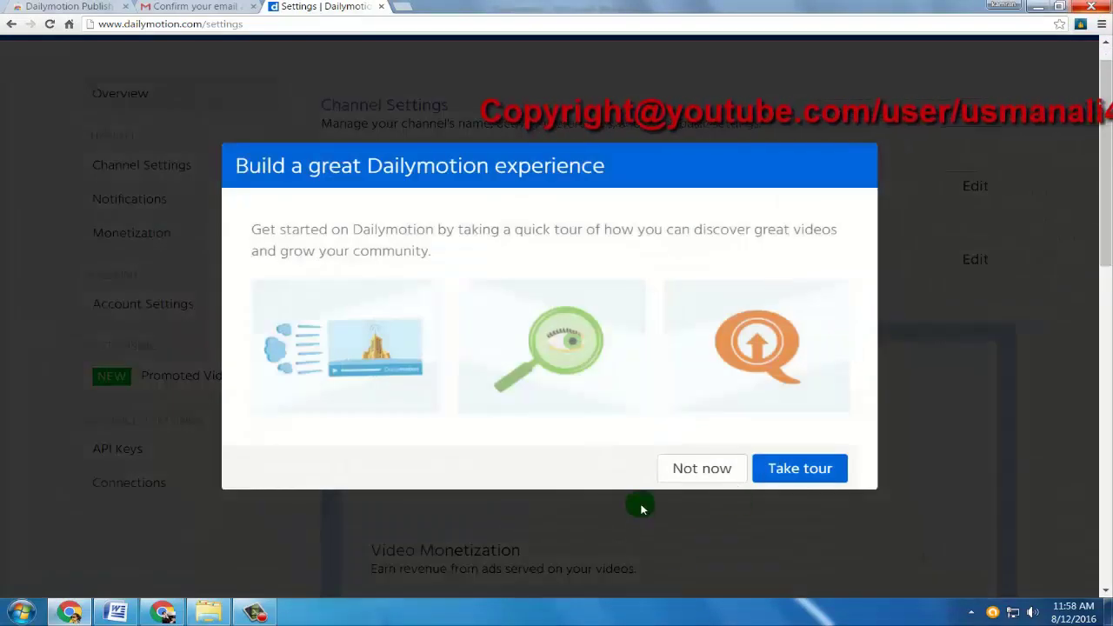
left_click(702, 468)
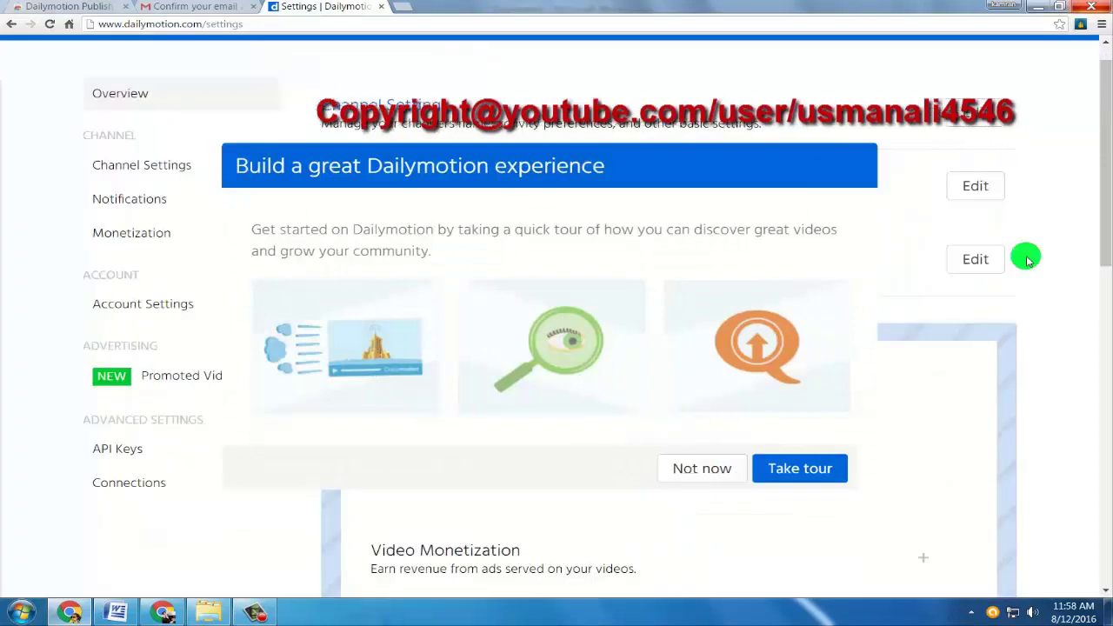
- Enable monetization for the channel and agree to the Dailymotion Partner Terms & Conditions
scroll(1095, 223, "down", 2)
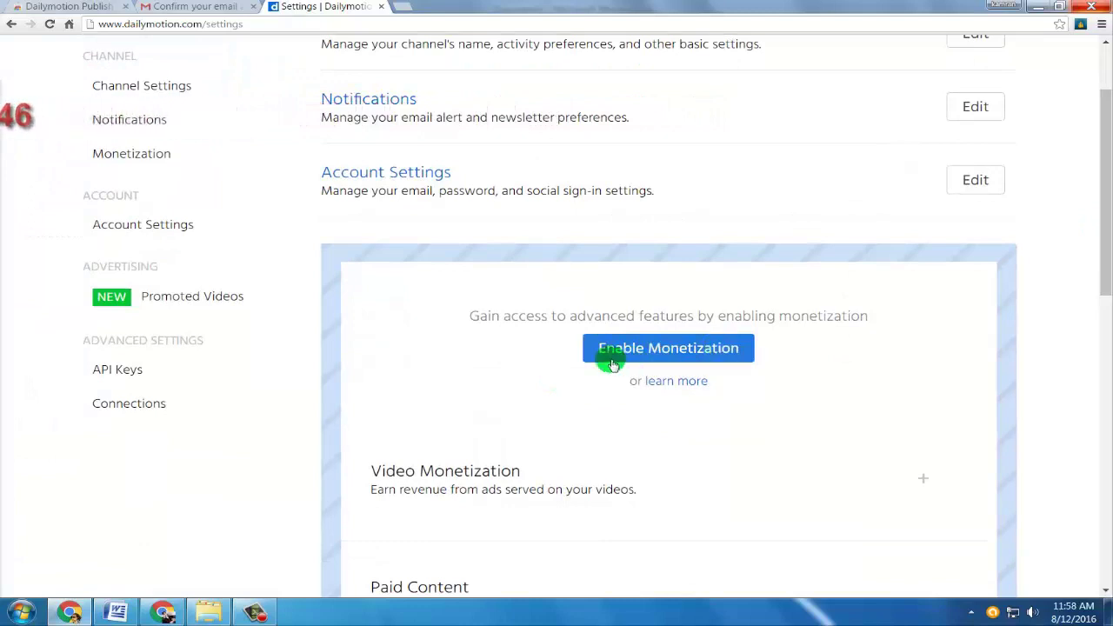
left_click(660, 350)
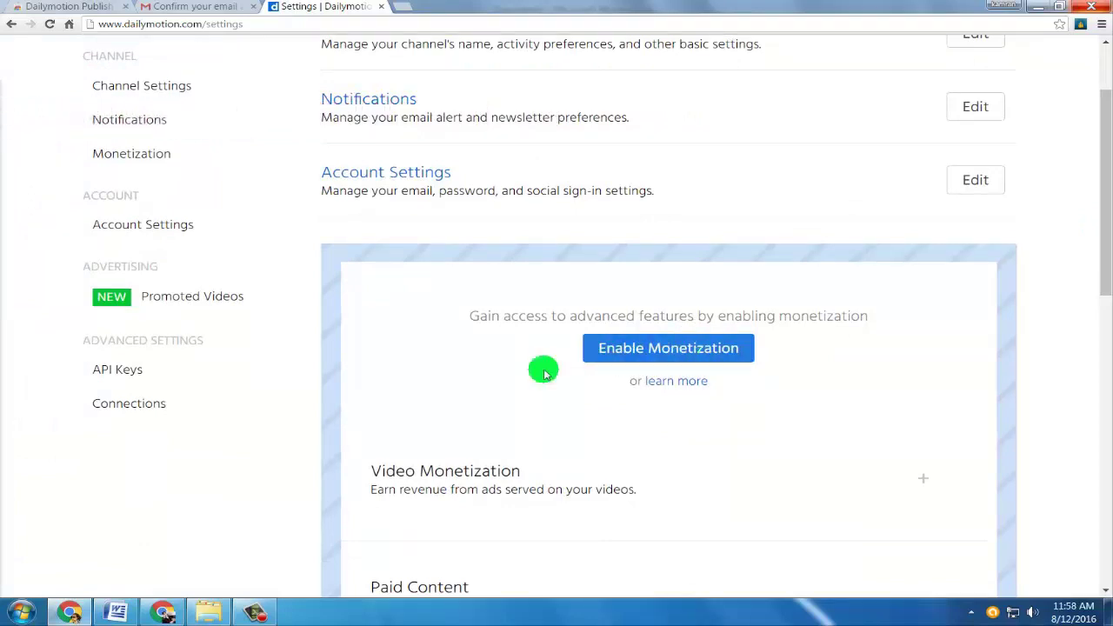
left_click(631, 350)
left_click(663, 349)
left_click(663, 350)
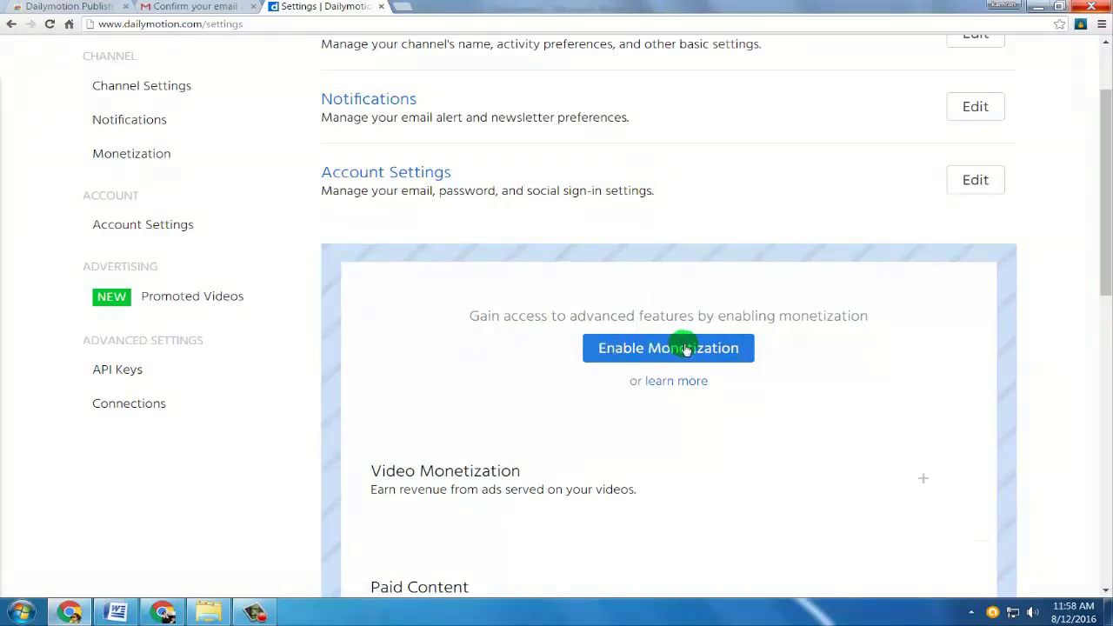
left_click(678, 348)
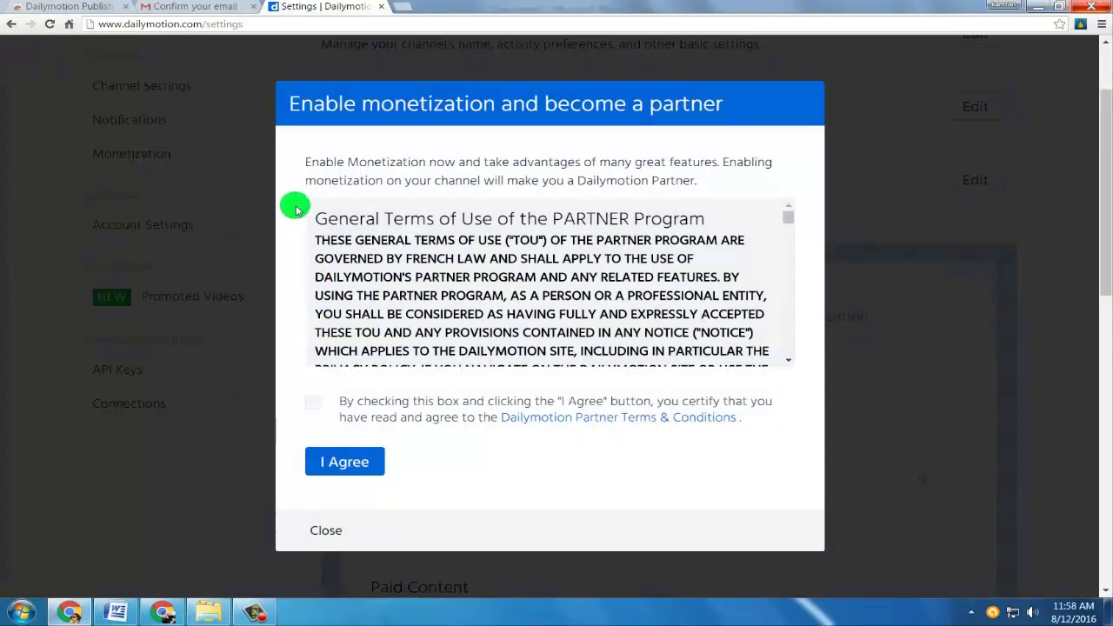
mouse_move(789, 217)
left_mouse_down()
mouse_move(773, 362)
mouse_move(788, 215)
left_mouse_up()
left_click(315, 399)
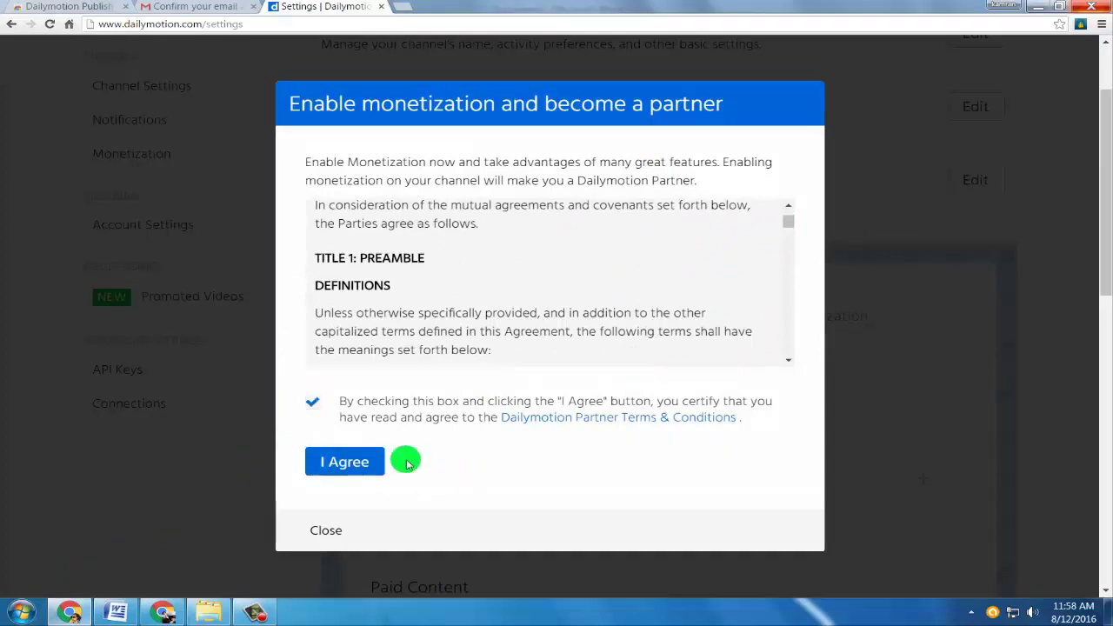
left_click(333, 461)
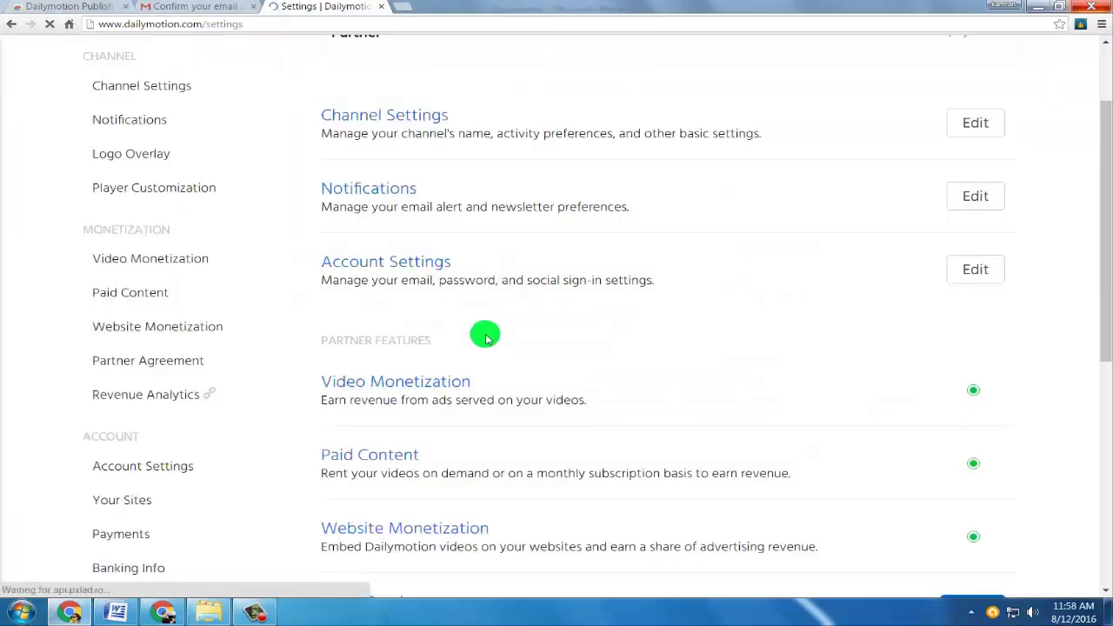
- Review the partner features on the settings overview and dismiss the quick tour banner
scroll(1101, 238, "down", 1)
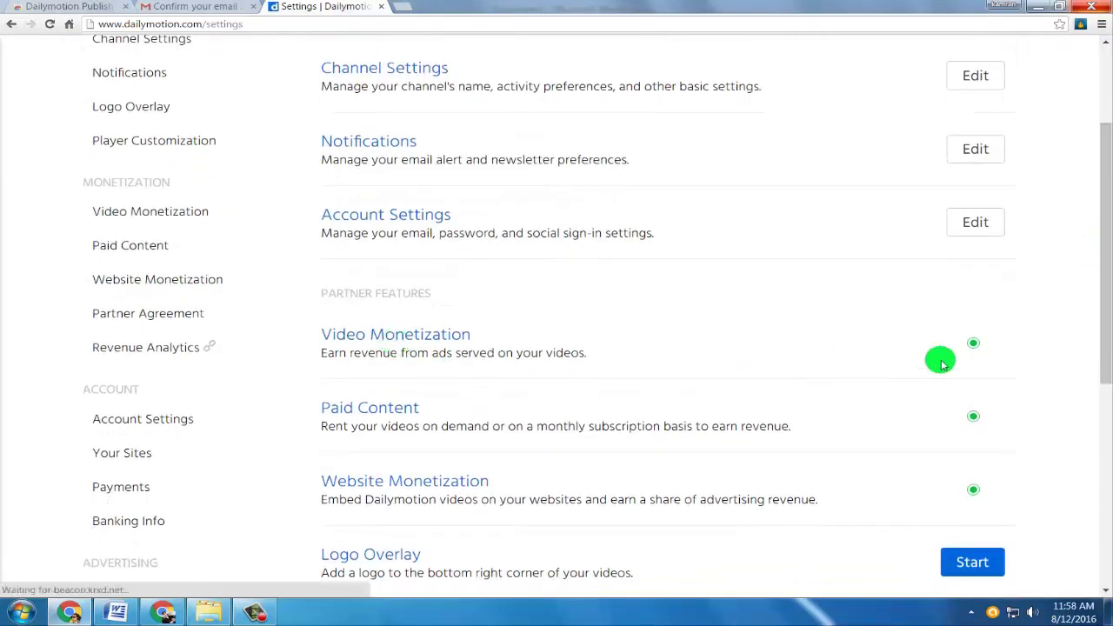
scroll(970, 356, "up", 1)
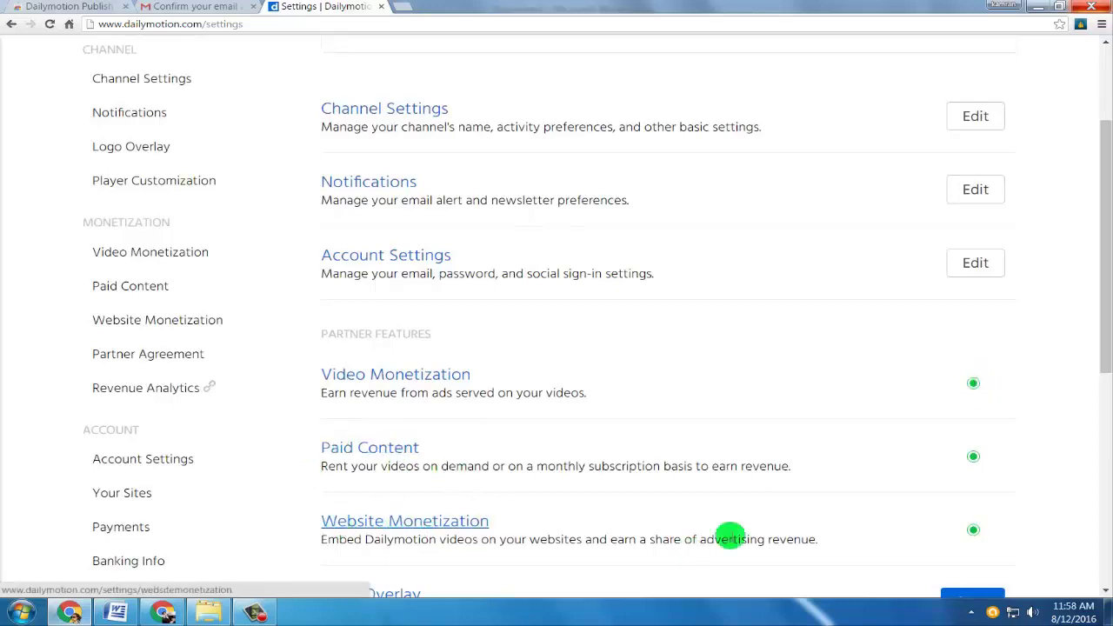
left_click_drag(1102, 287, 1097, 320)
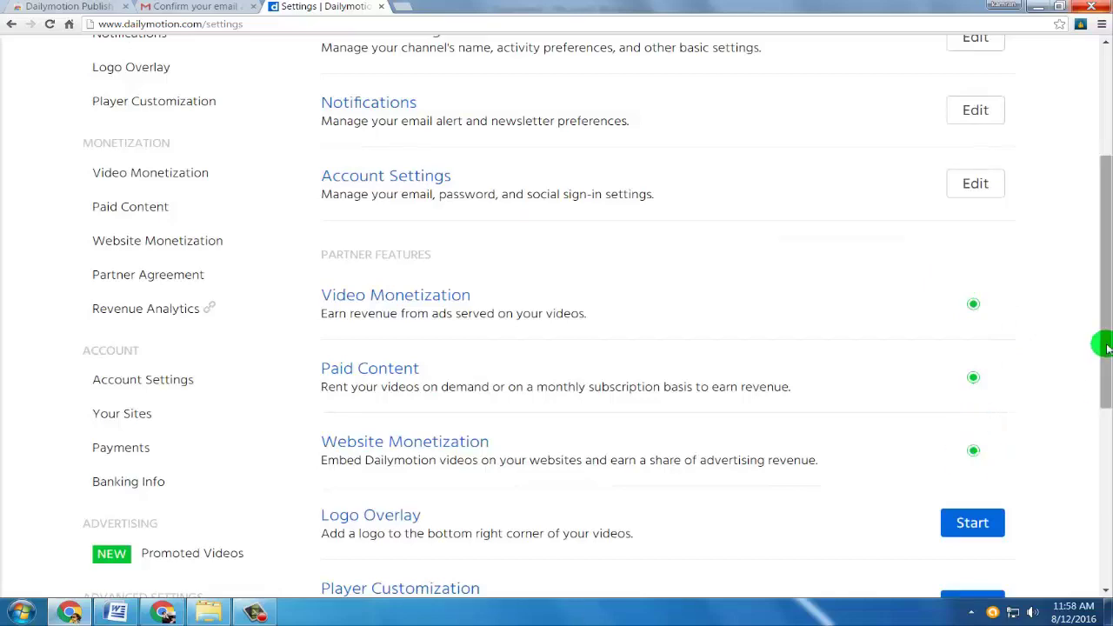
left_click_drag(1100, 293, 1104, 111)
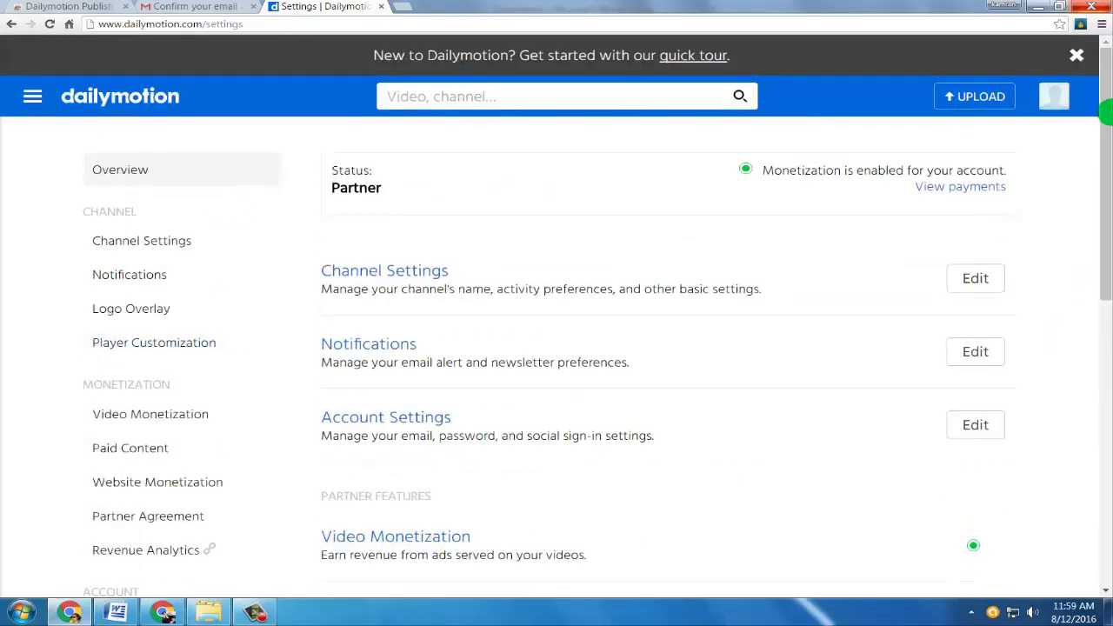
left_click(1076, 58)
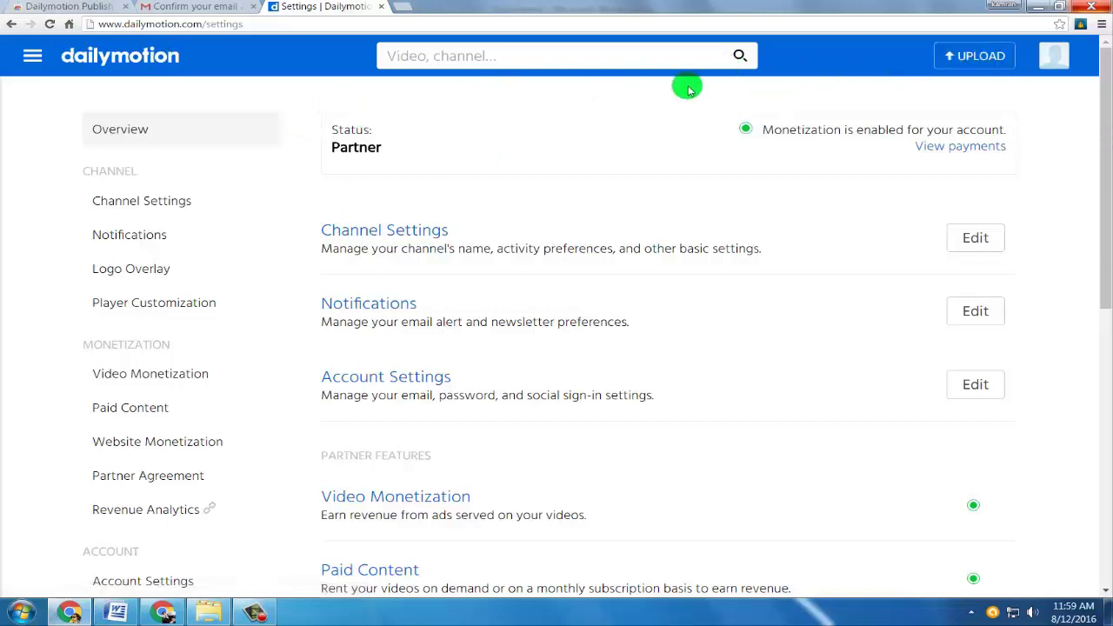
mouse_move(1029, 59)
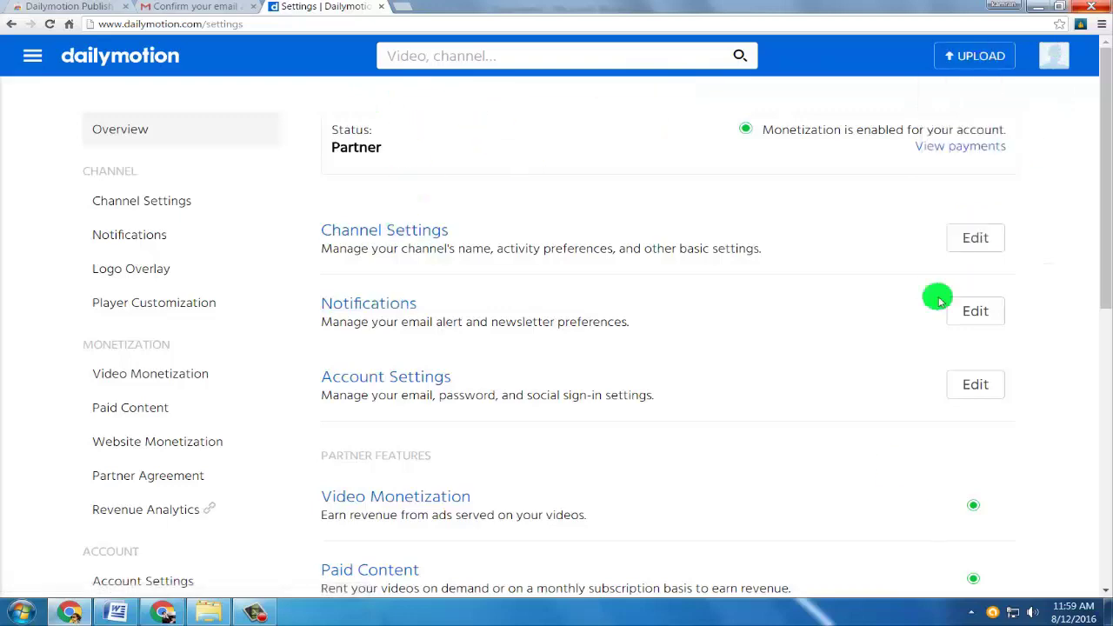
- Consult the program notes in the Word document, then return to Dailymotion's settings and look over the monetization and account sections
left_click_drag(1100, 228, 1104, 130)
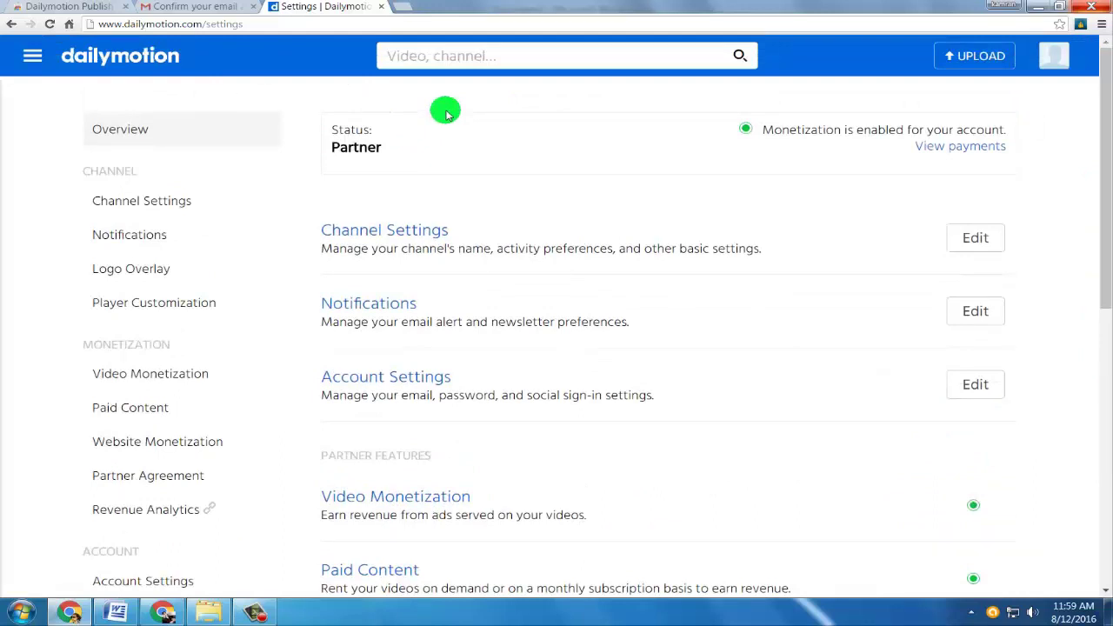
left_click(119, 611)
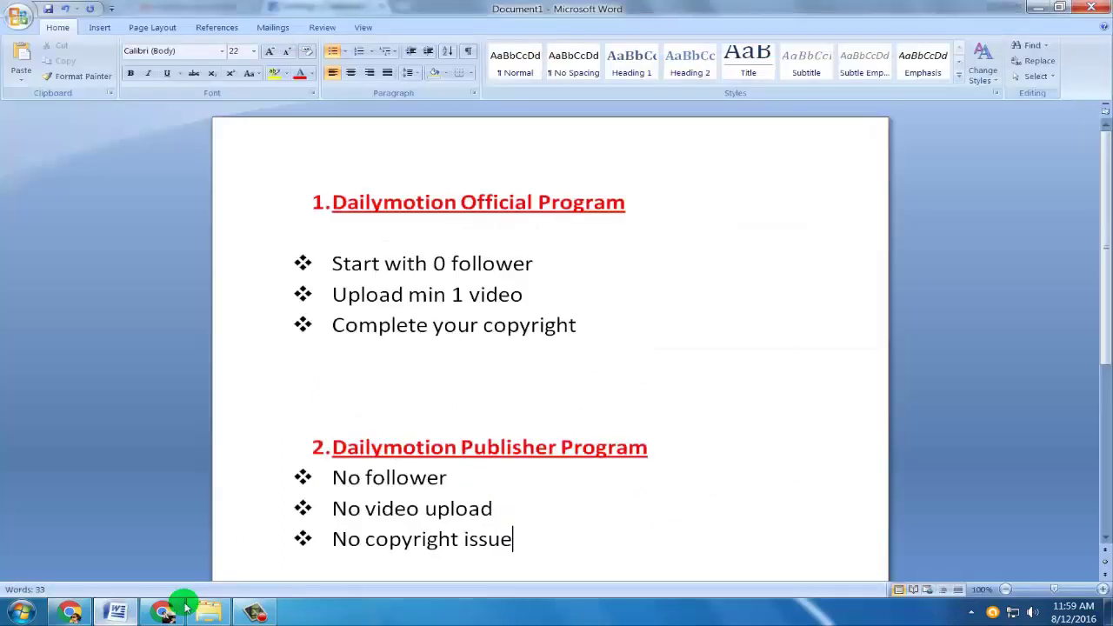
left_click(1034, 9)
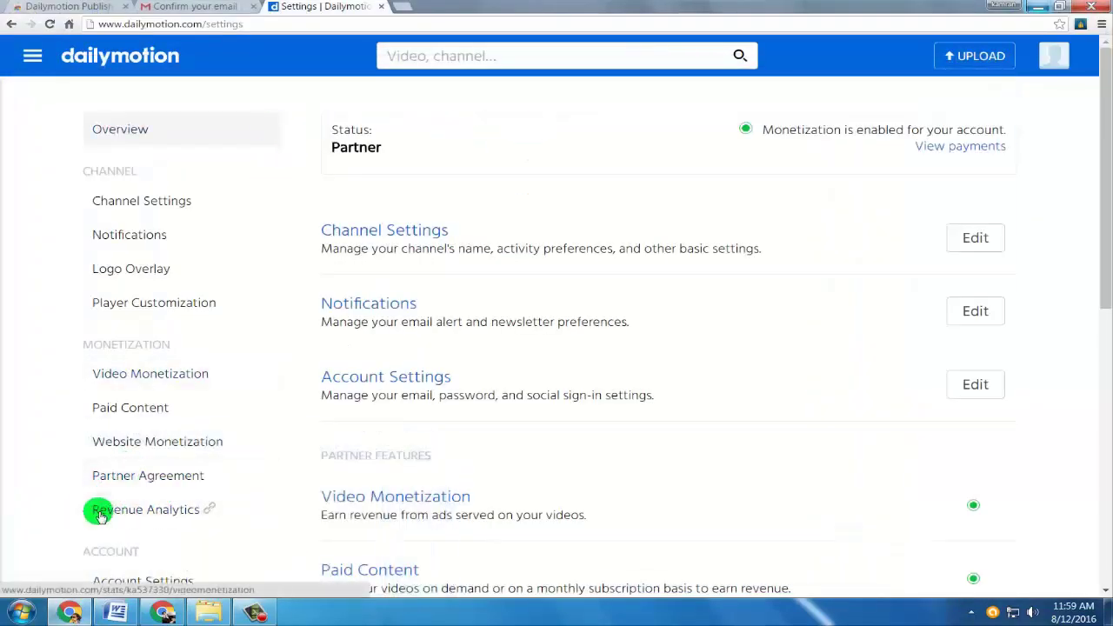
scroll(295, 415, "down", 3)
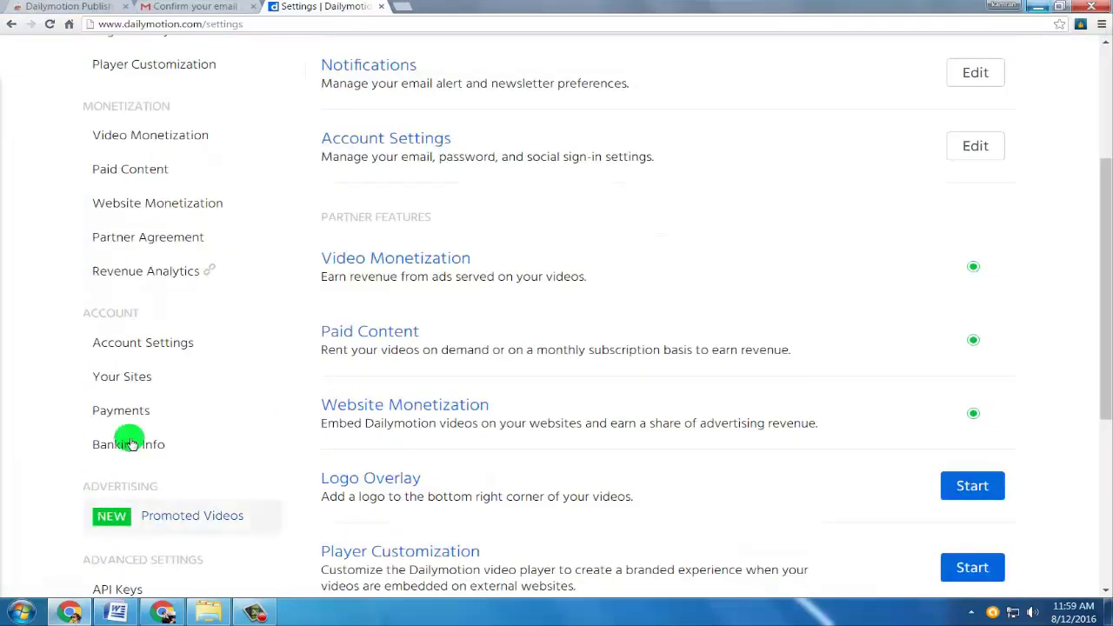
scroll(855, 373, "up", 3)
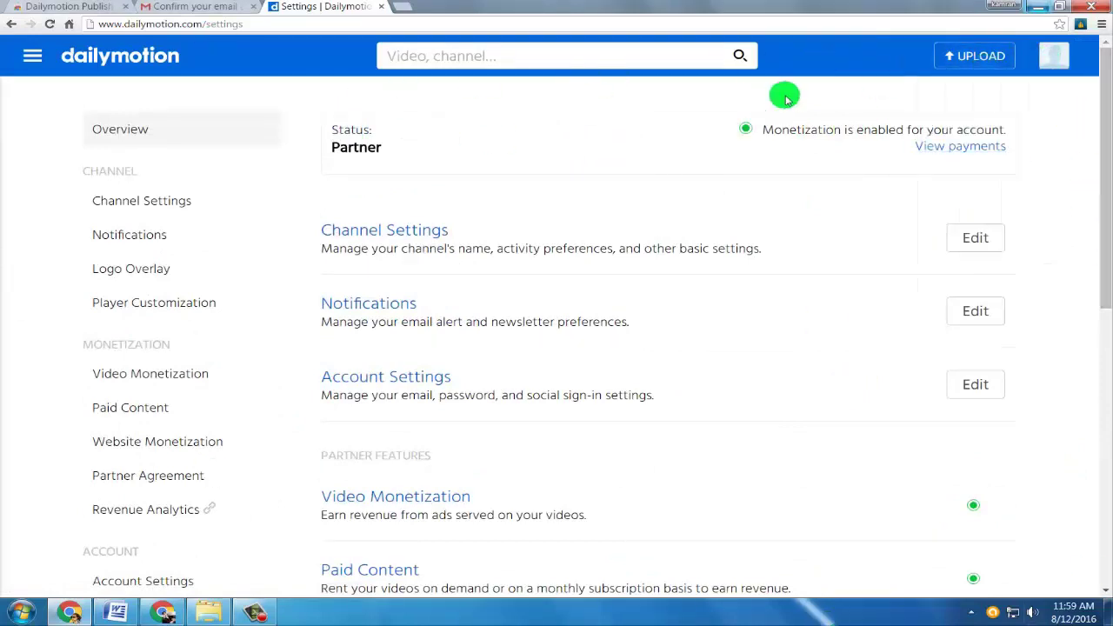
- Upload the video "1 5Google Webmaster Tools training" from the Webmaster tools folder on the working (E:) drive
left_click(961, 56)
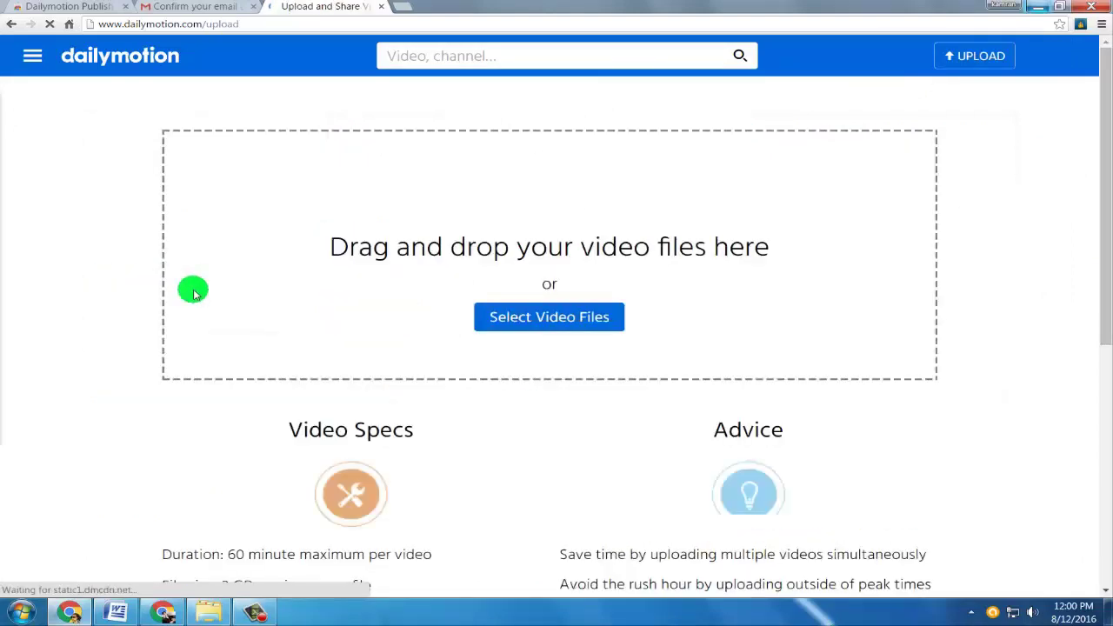
left_click(493, 315)
left_click_drag(125, 164, 126, 240)
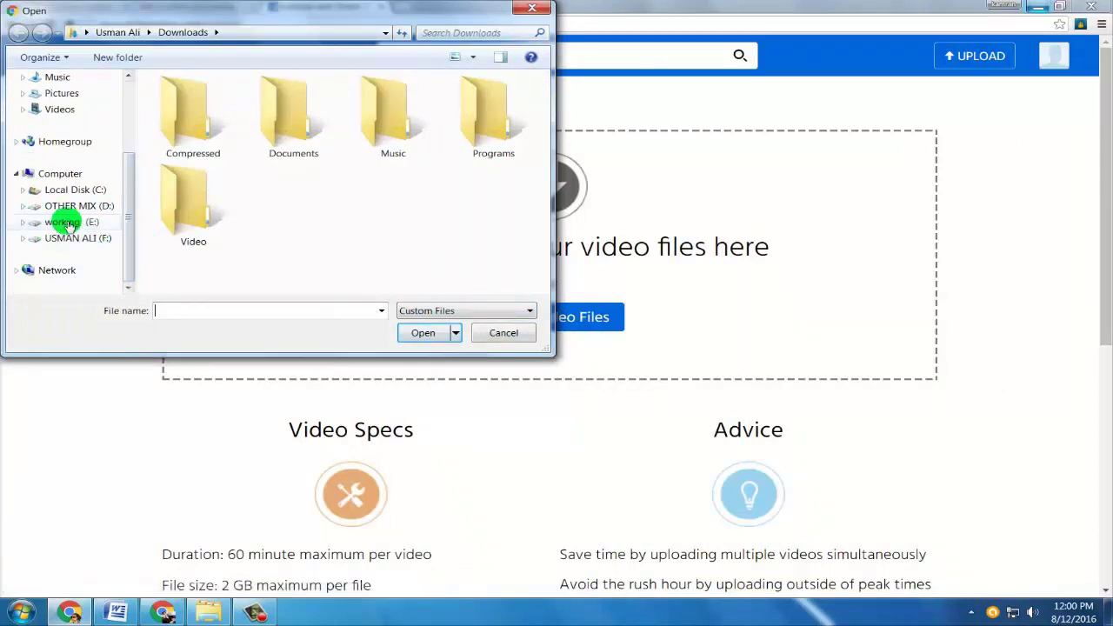
left_click(70, 224)
left_click_drag(541, 168, 537, 218)
double_click(228, 244)
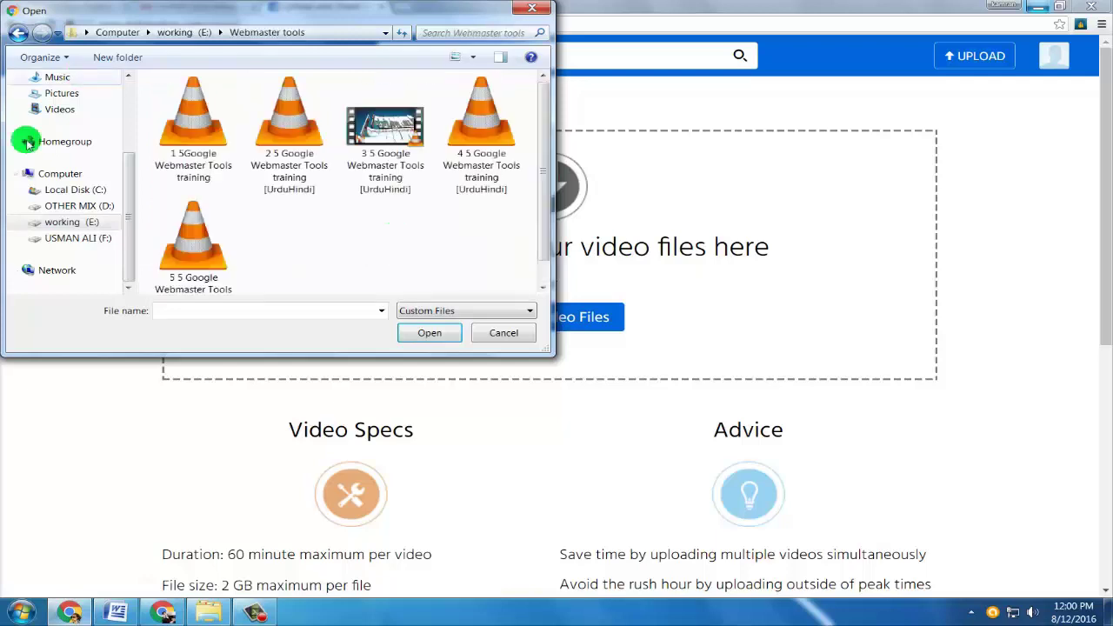
left_click(188, 106)
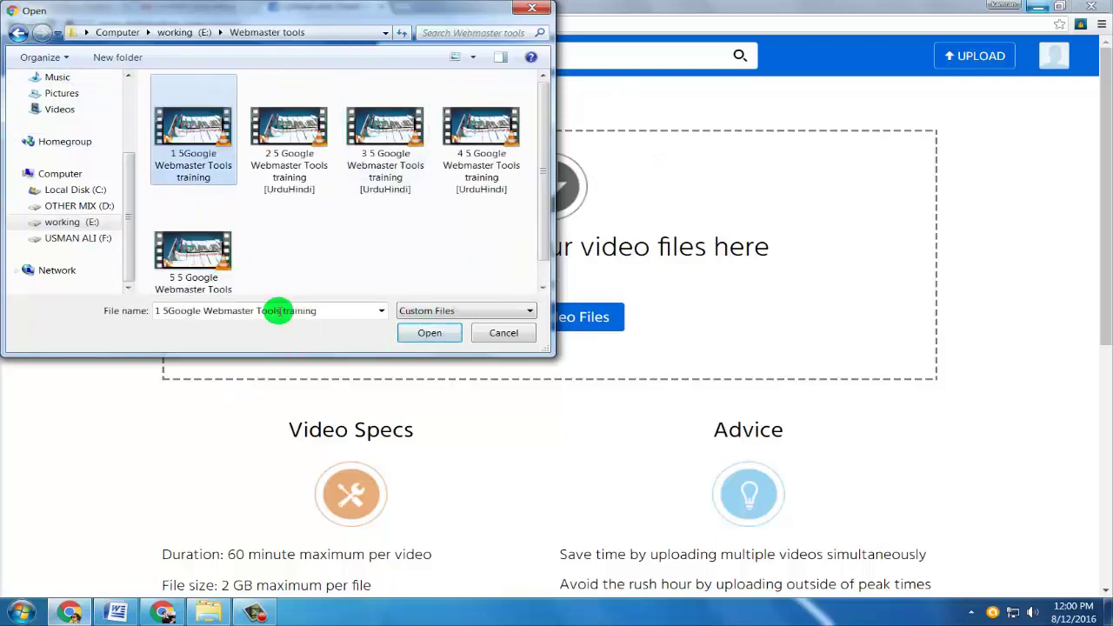
left_click(428, 338)
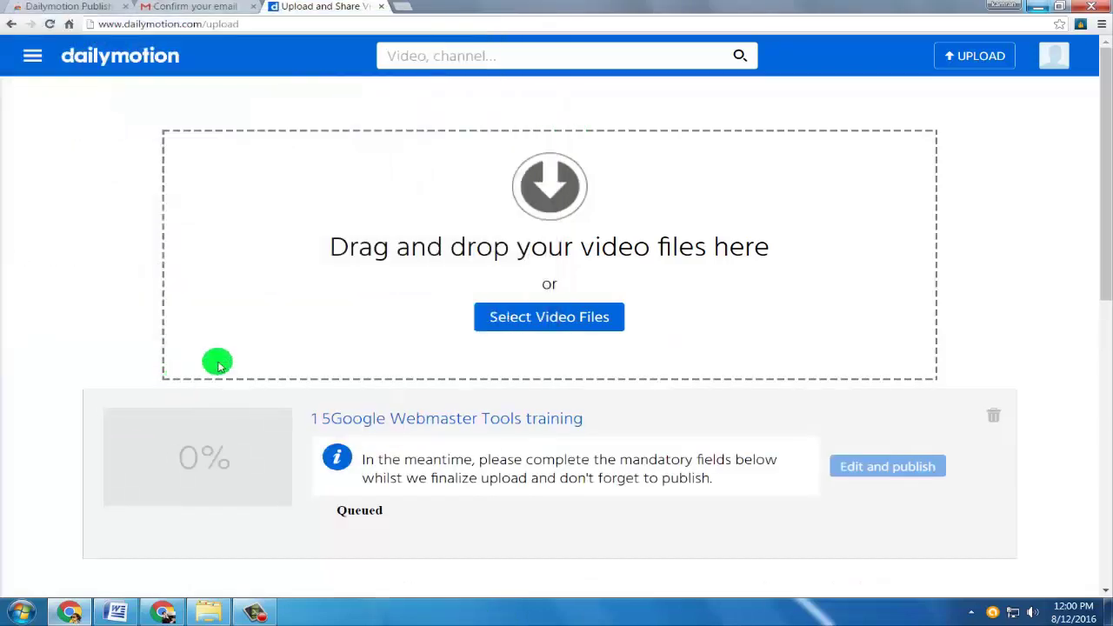
- Examine the uploading video's basic information form, including its title, category, language, tags, description and visibility fields
scroll(359, 175, "down", 1)
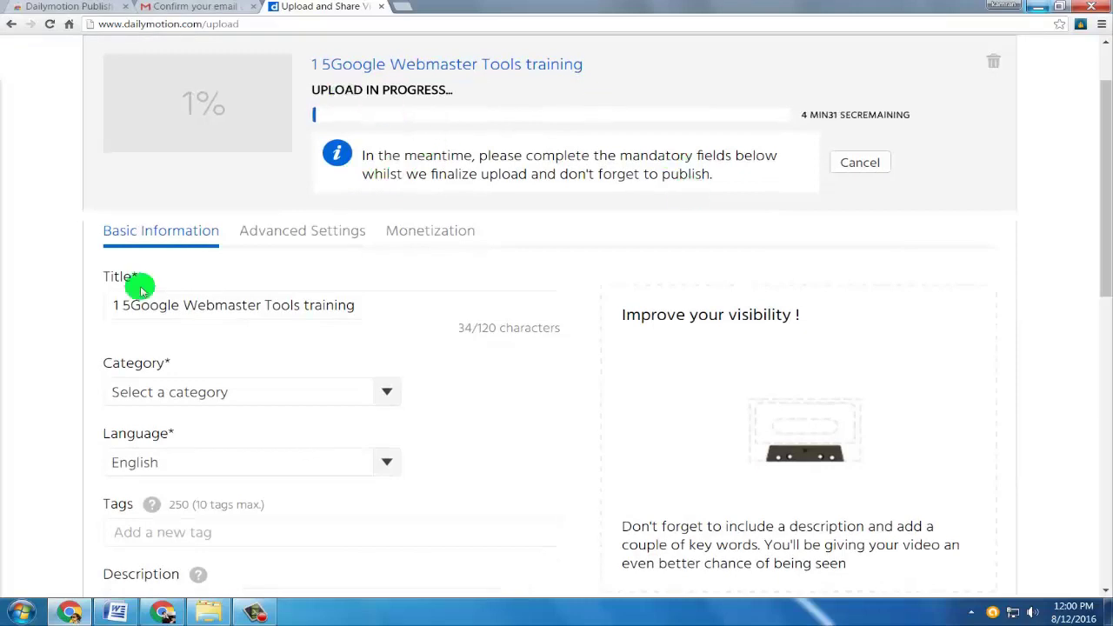
left_click(372, 305)
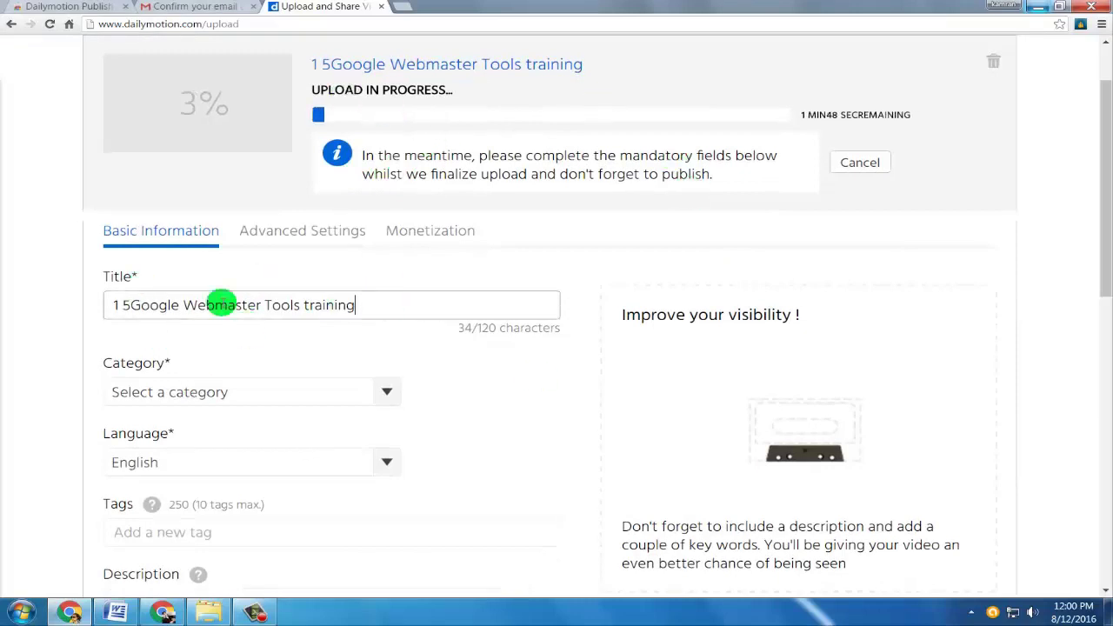
key("ctrl+a")
left_click(389, 305)
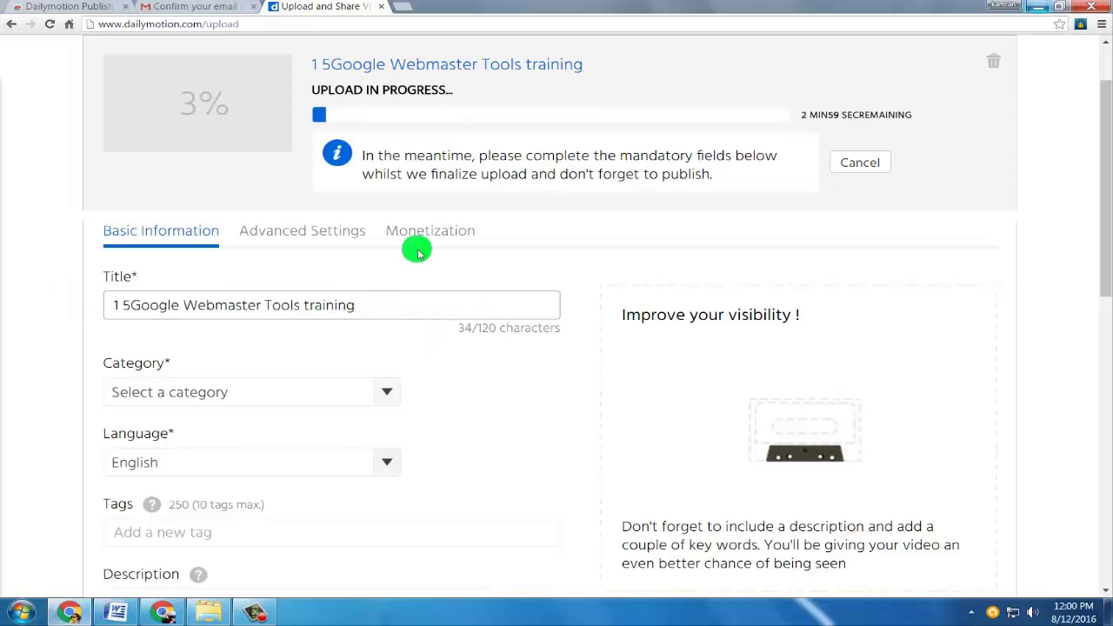
left_click(294, 233)
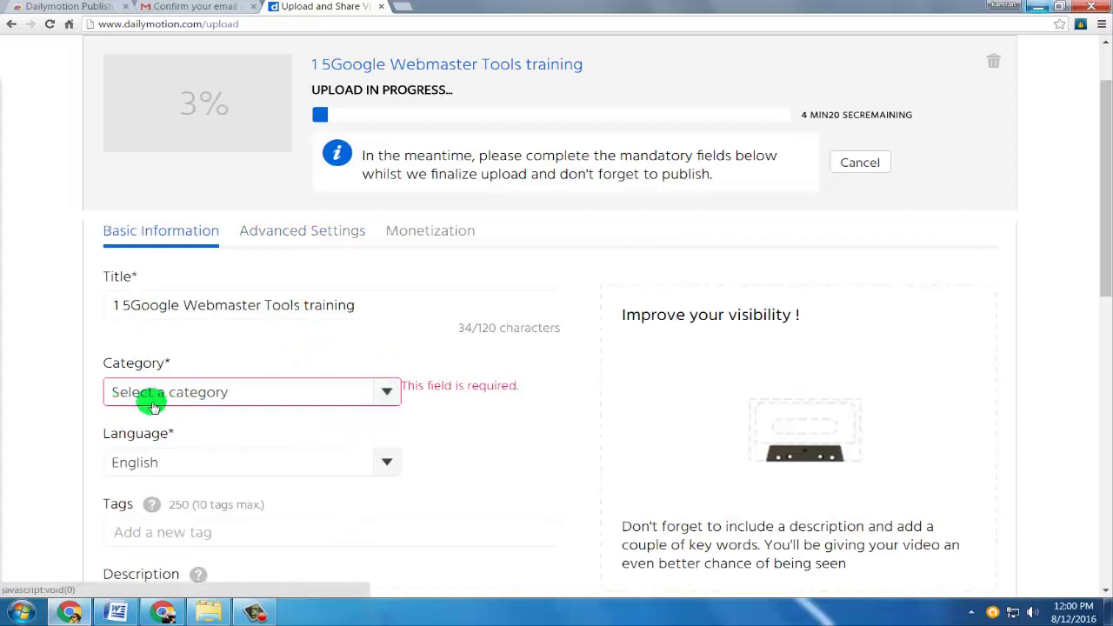
scroll(660, 365, "down", 2)
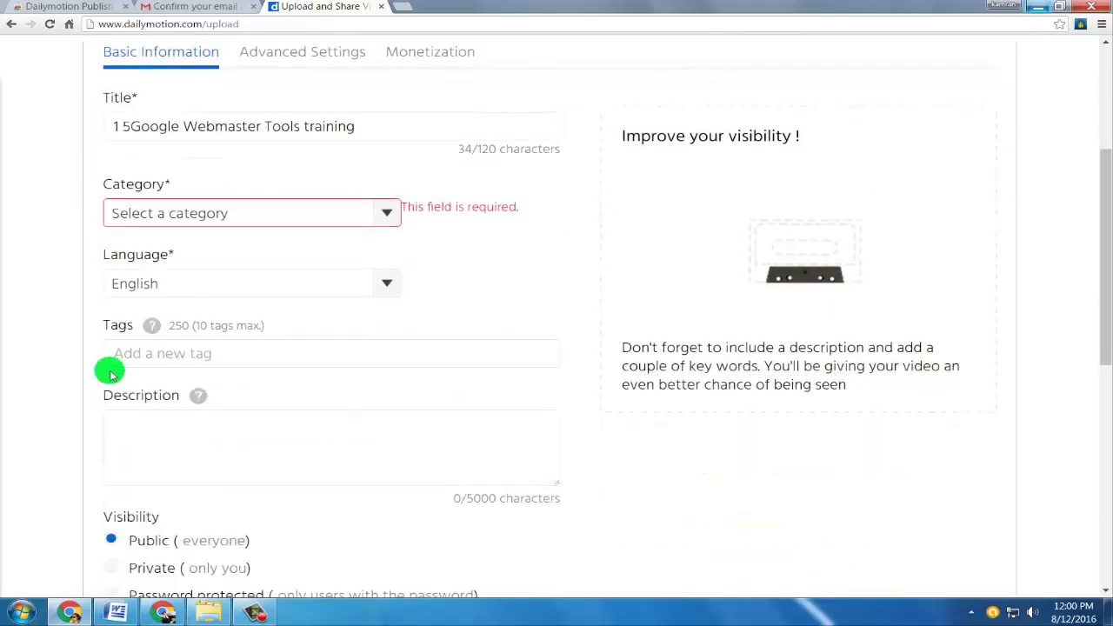
scroll(339, 452, "up", 3)
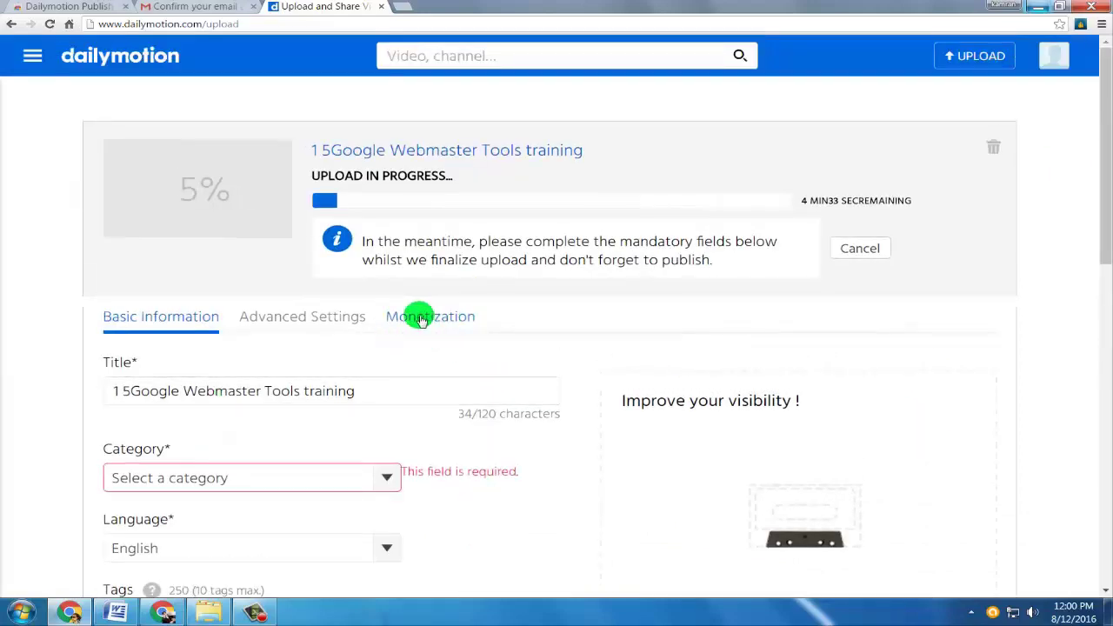
scroll(418, 316, "down", 1)
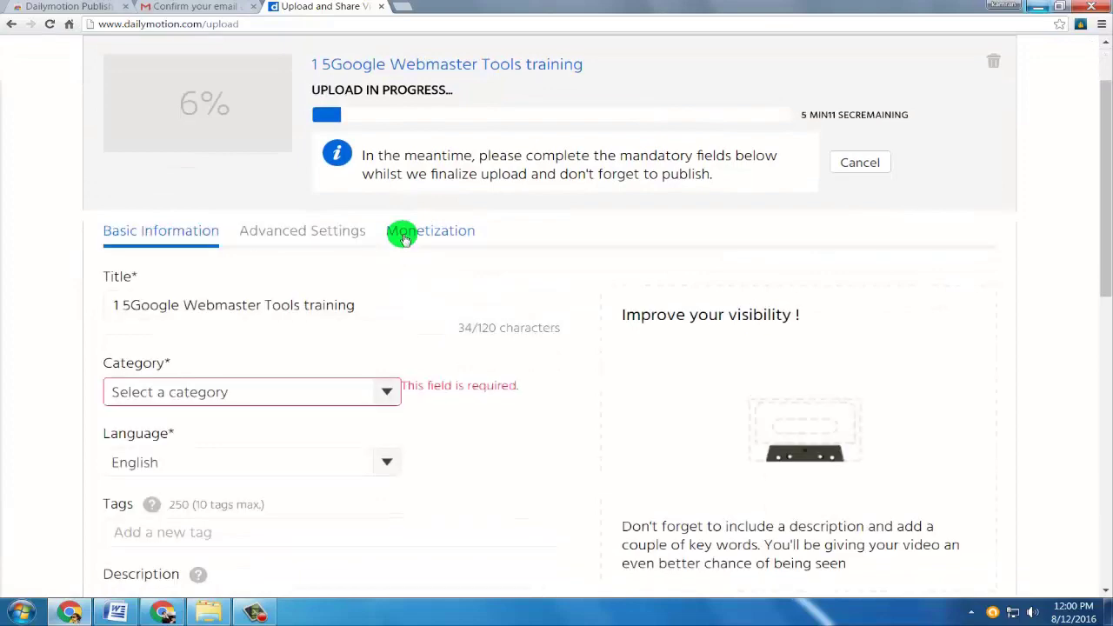
scroll(519, 415, "down", 3)
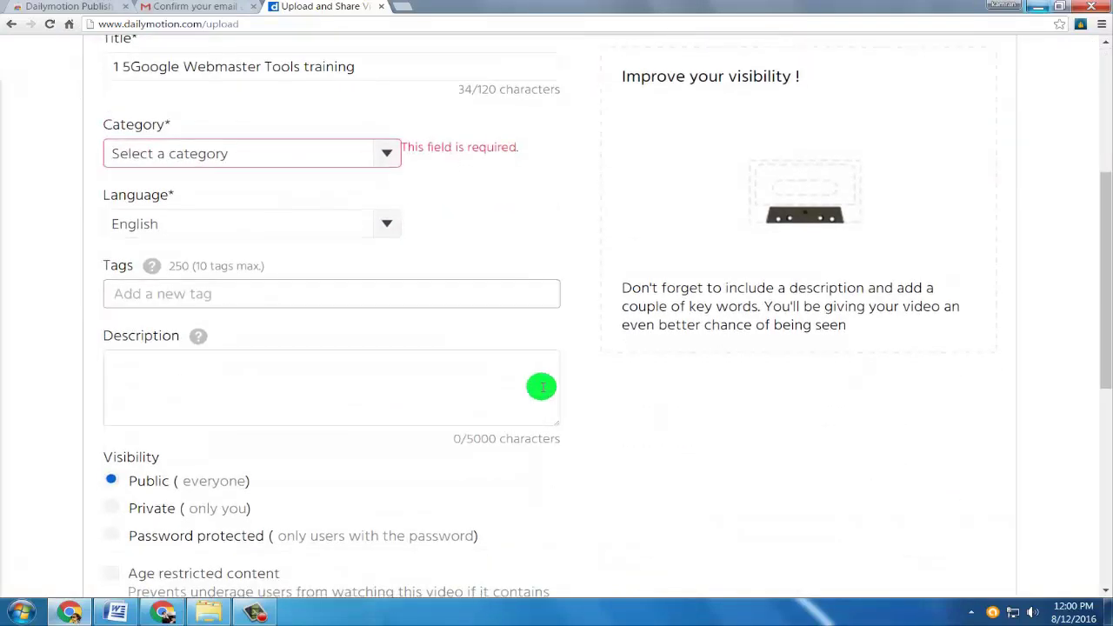
scroll(540, 387, "down", 2)
scroll(532, 374, "up", 5)
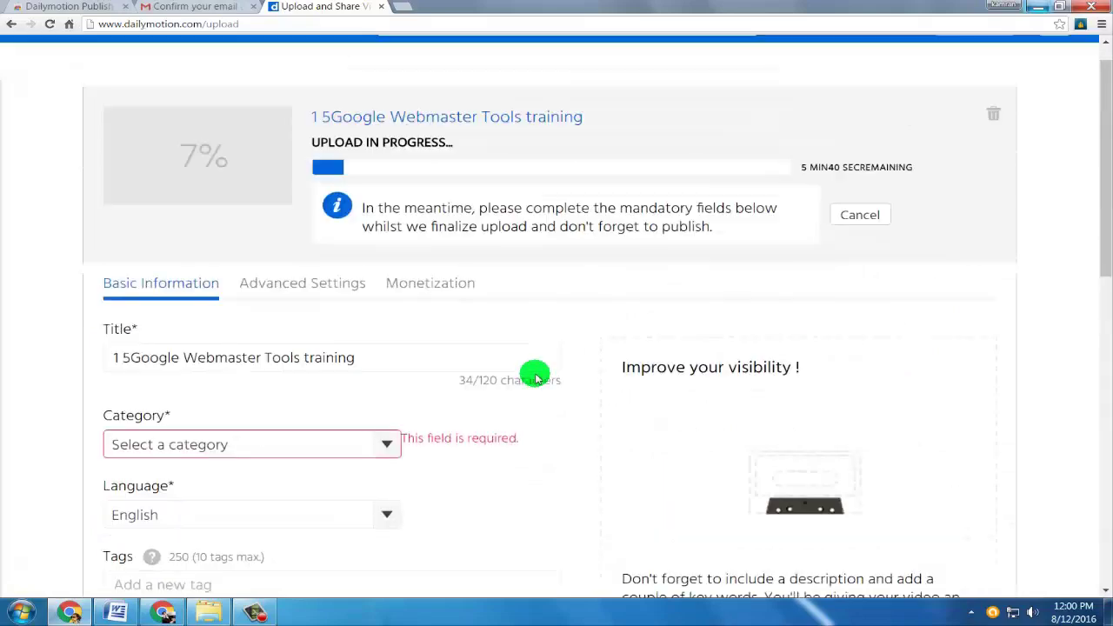
- Set the video's category to Education, check its monetization options, and return to the basic information
left_click(377, 478)
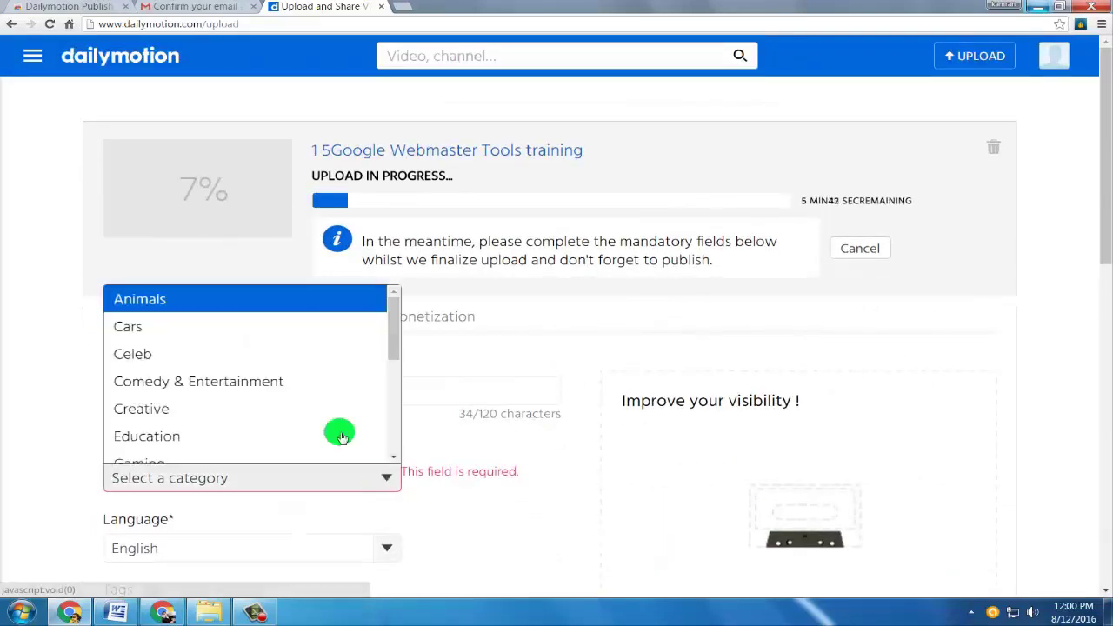
left_click(164, 422)
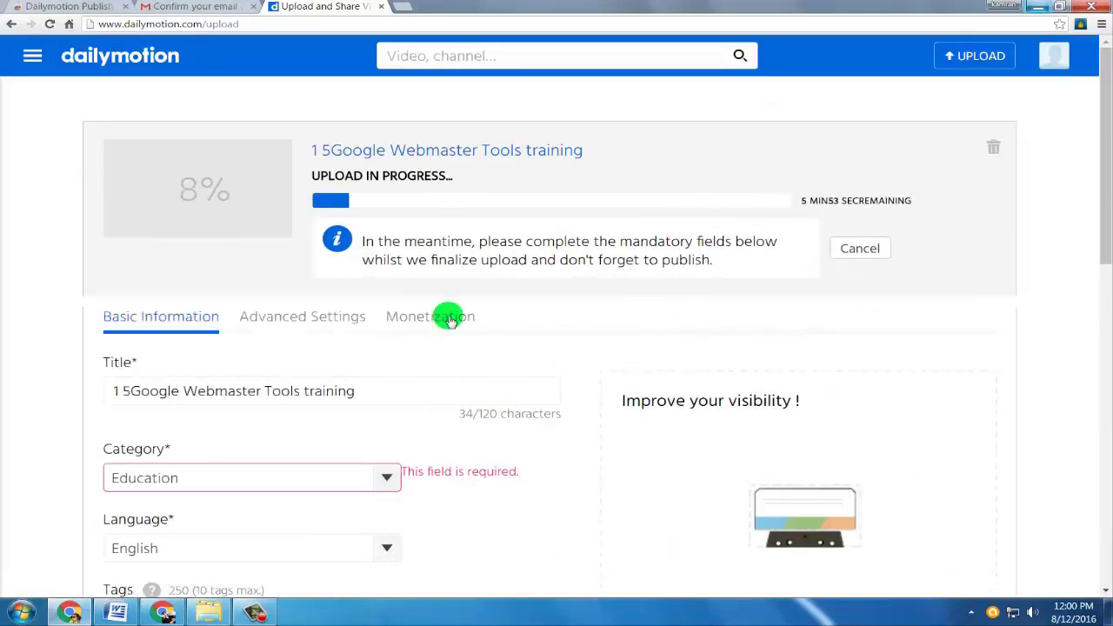
left_click(448, 318)
scroll(430, 316, "down", 1)
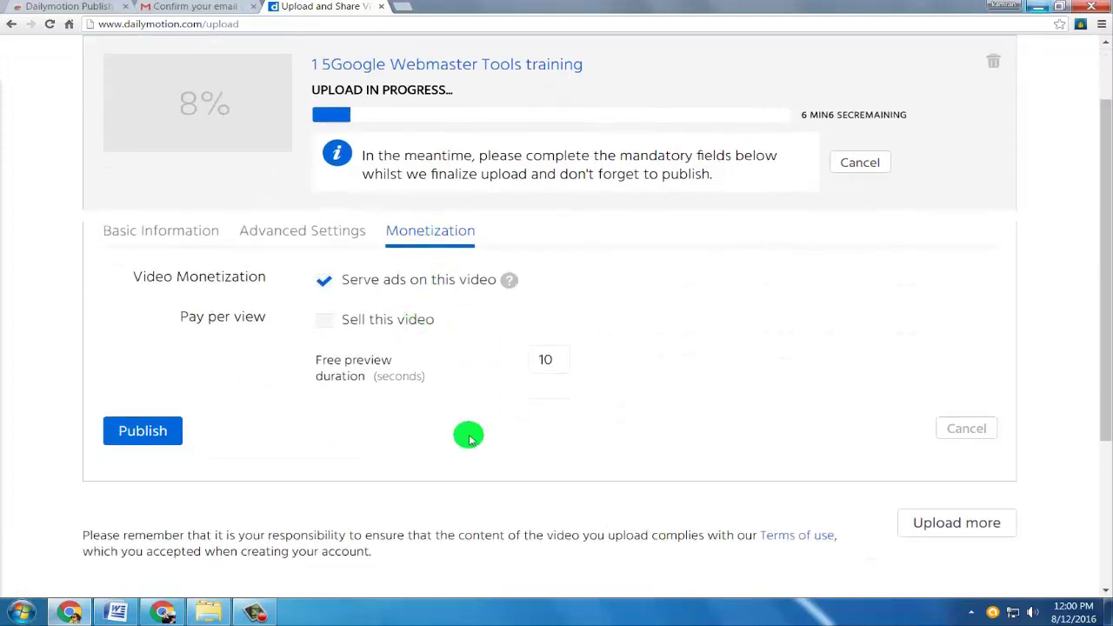
left_click(196, 231)
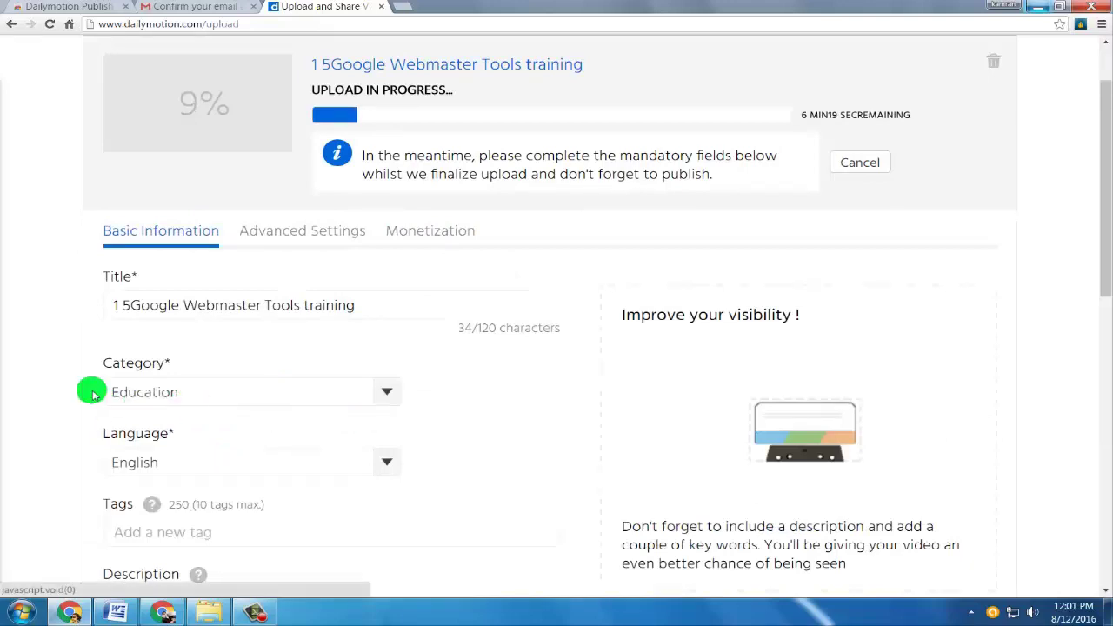
- Try selling the video as pay per view, turn that option off again, and re-enable serving ads on the video
left_click(434, 231)
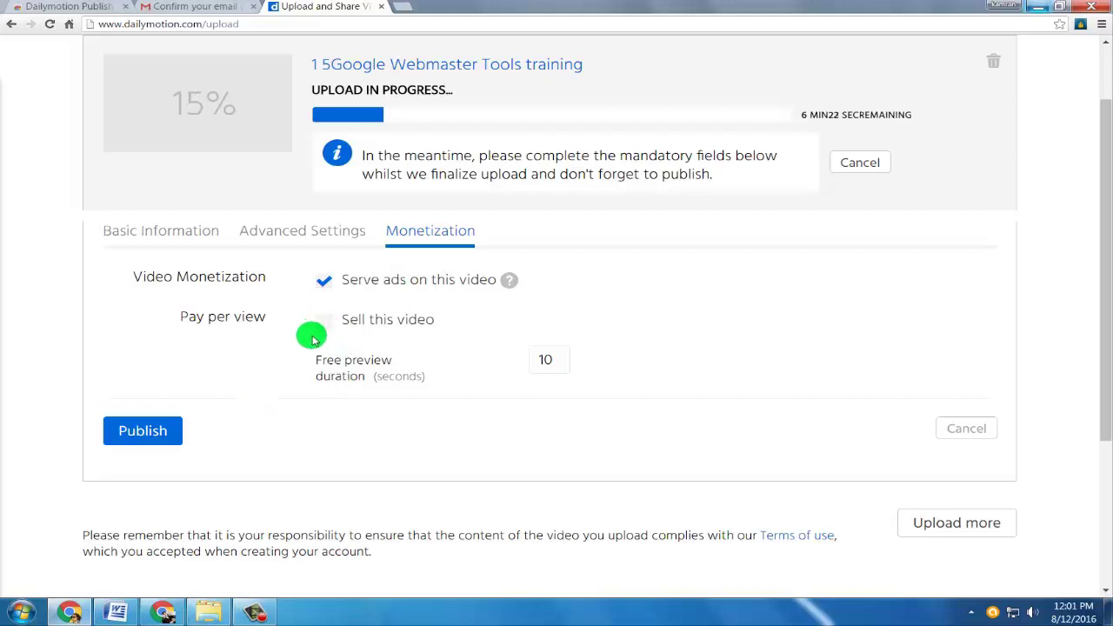
left_click(326, 324)
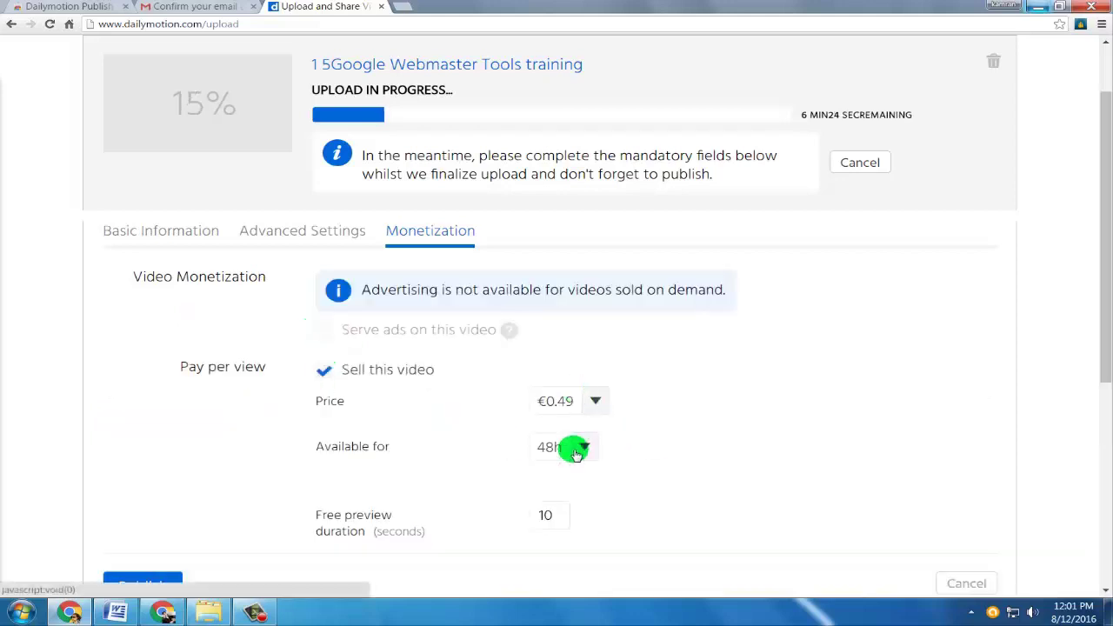
scroll(267, 435, "down", 2)
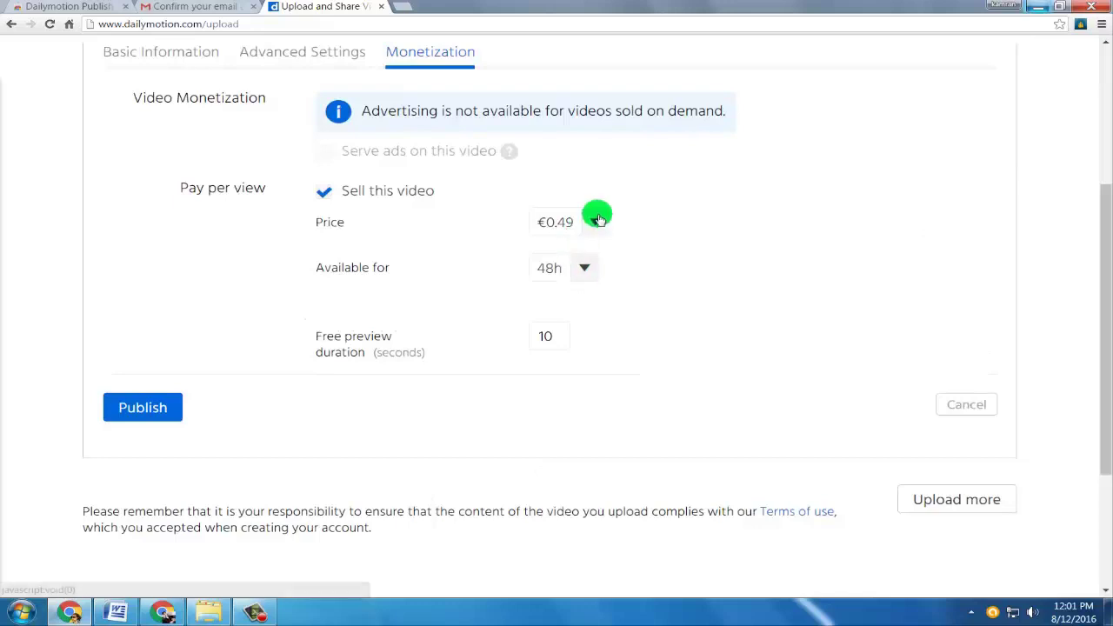
left_click(324, 196)
scroll(403, 440, "up", 2)
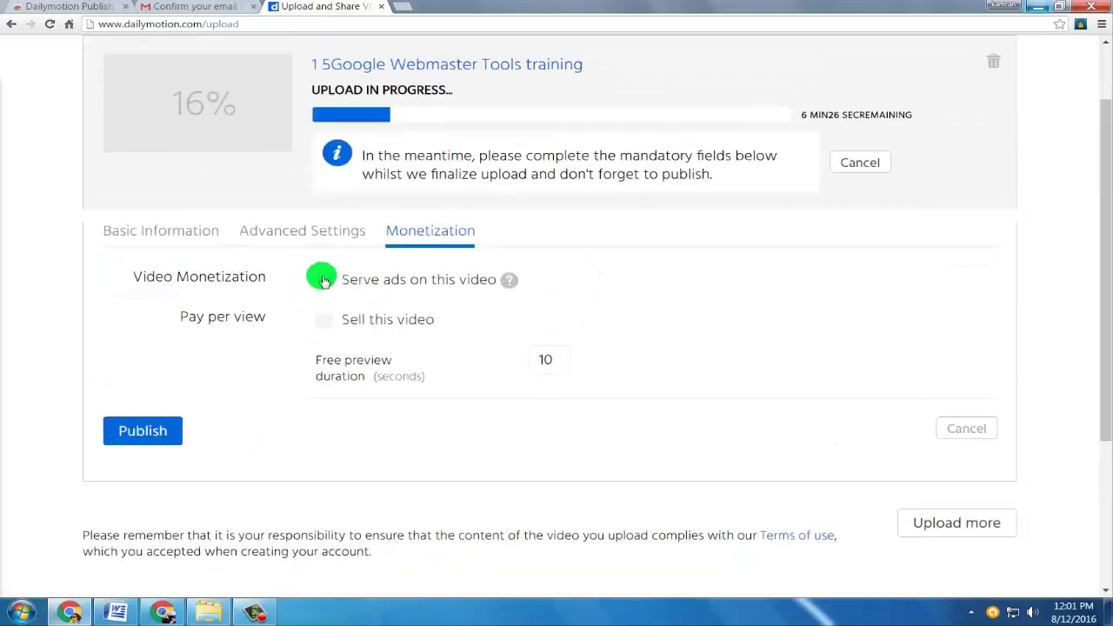
left_click(323, 280)
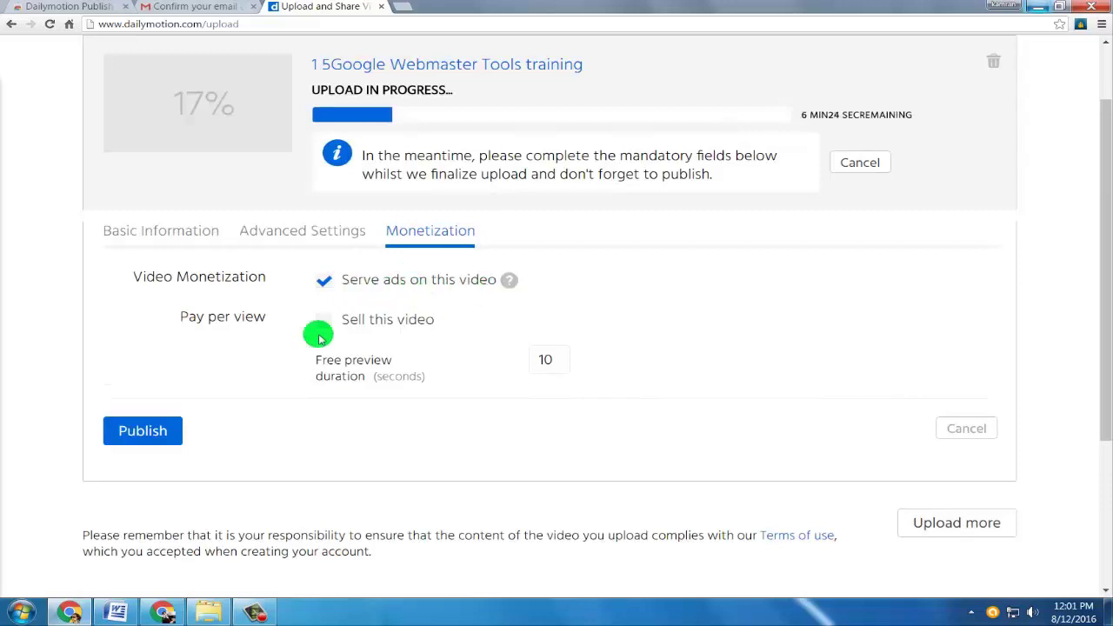
- Review the video's basic information from title to visibility, and recheck the option for serving ads on it
left_click(155, 231)
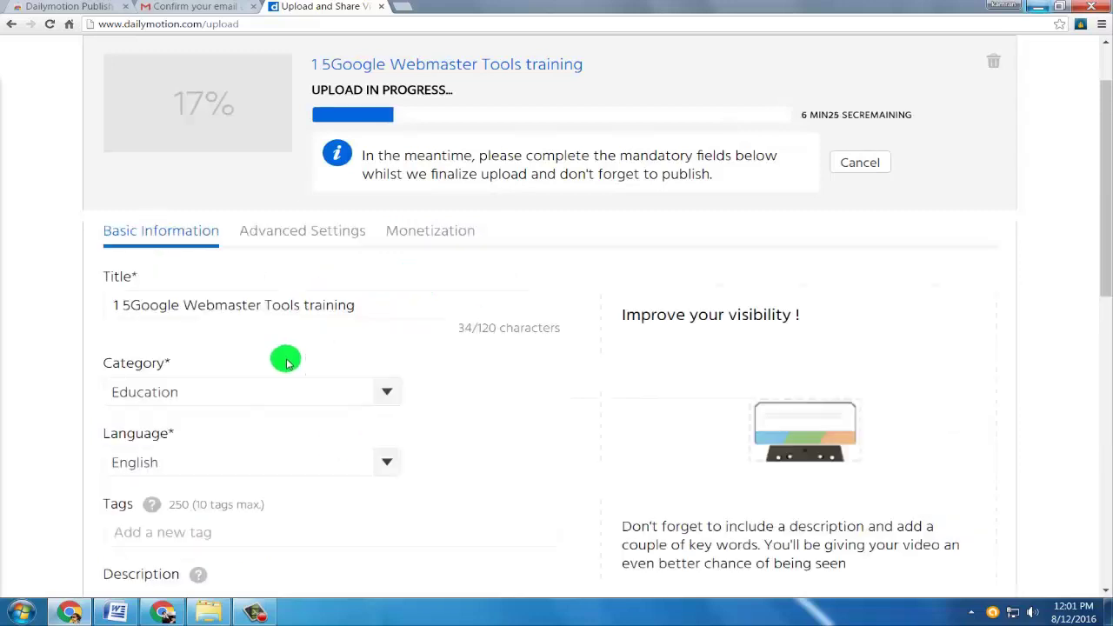
scroll(112, 218, "down", 1)
scroll(152, 426, "down", 2)
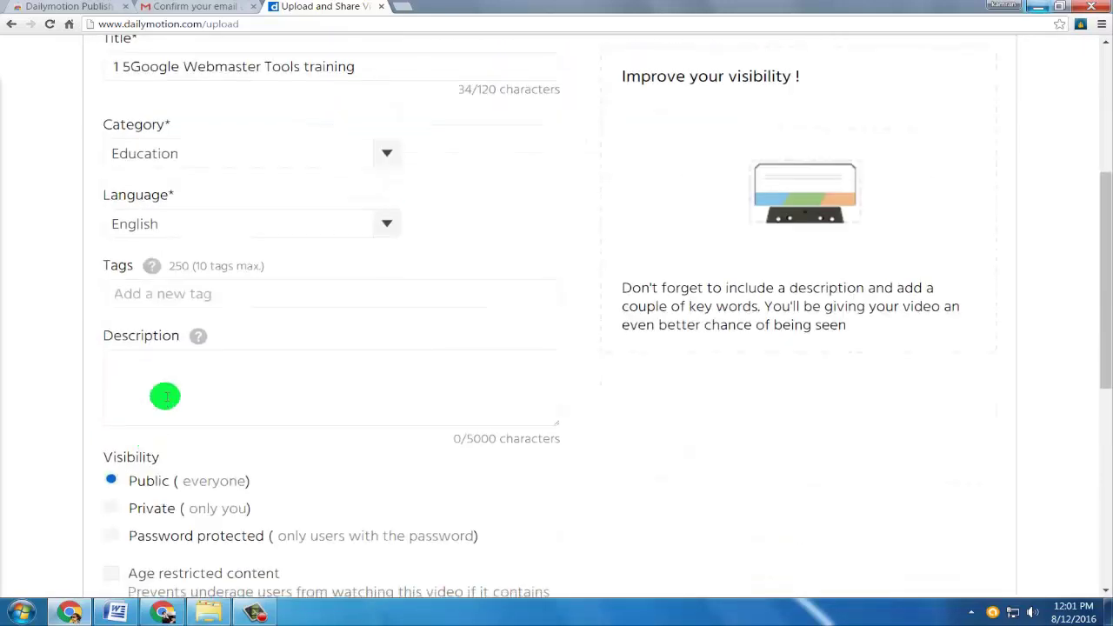
left_click(125, 385)
scroll(119, 438, "down", 3)
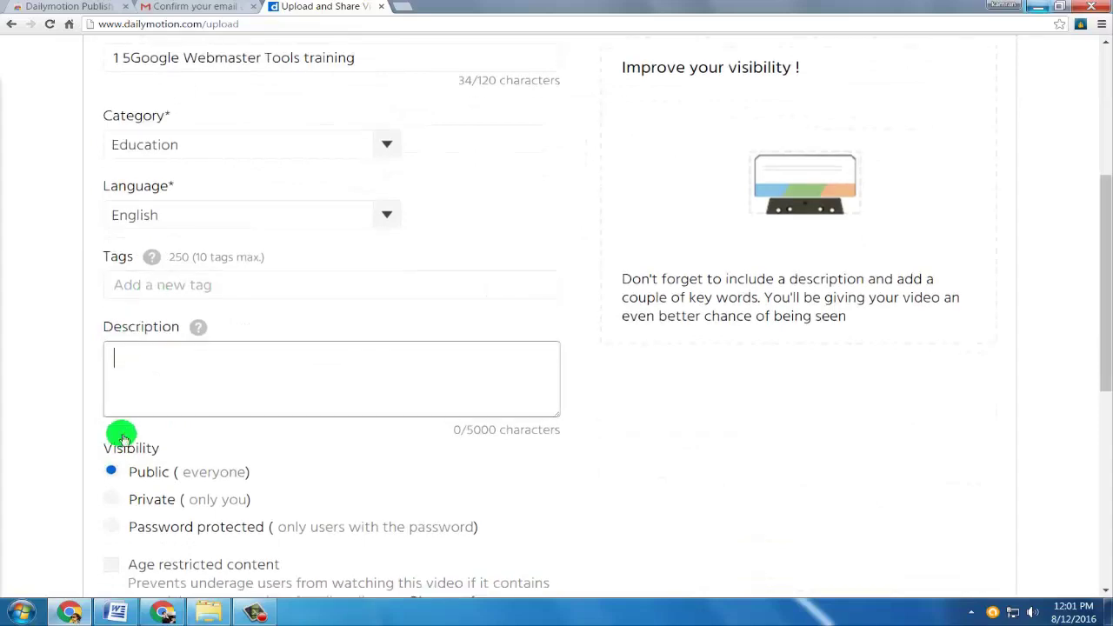
scroll(409, 356, "up", 5)
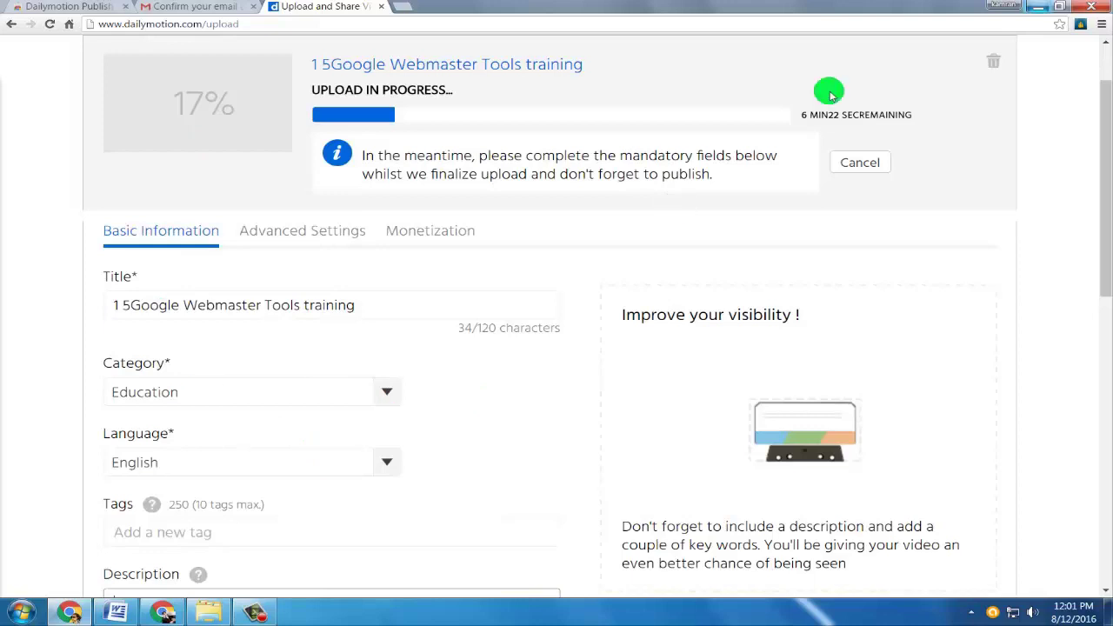
left_click(432, 233)
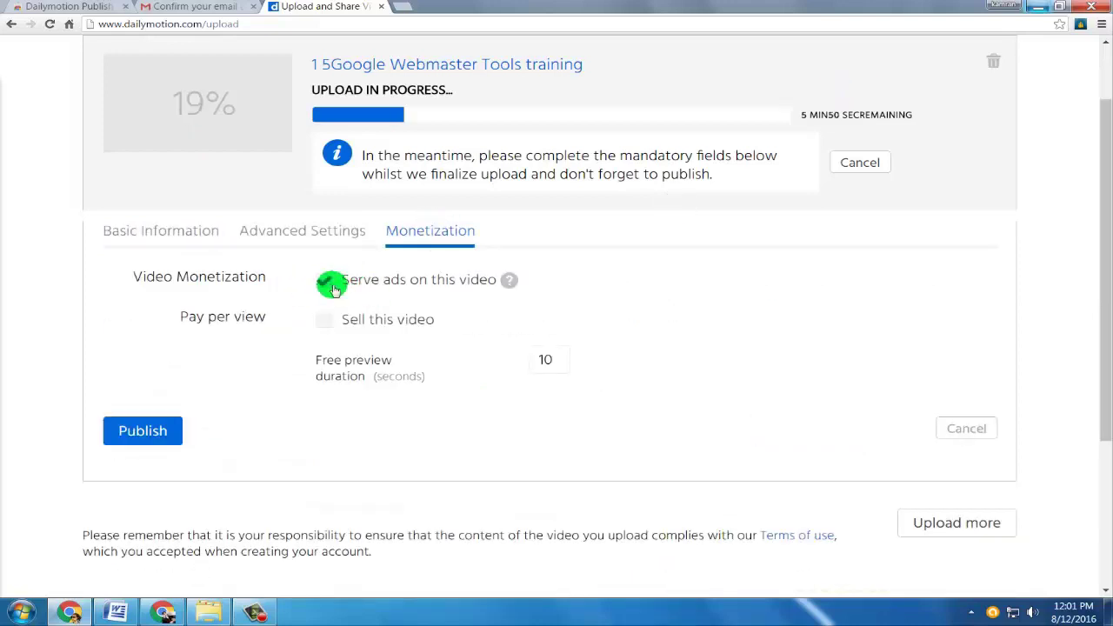
left_click(323, 279)
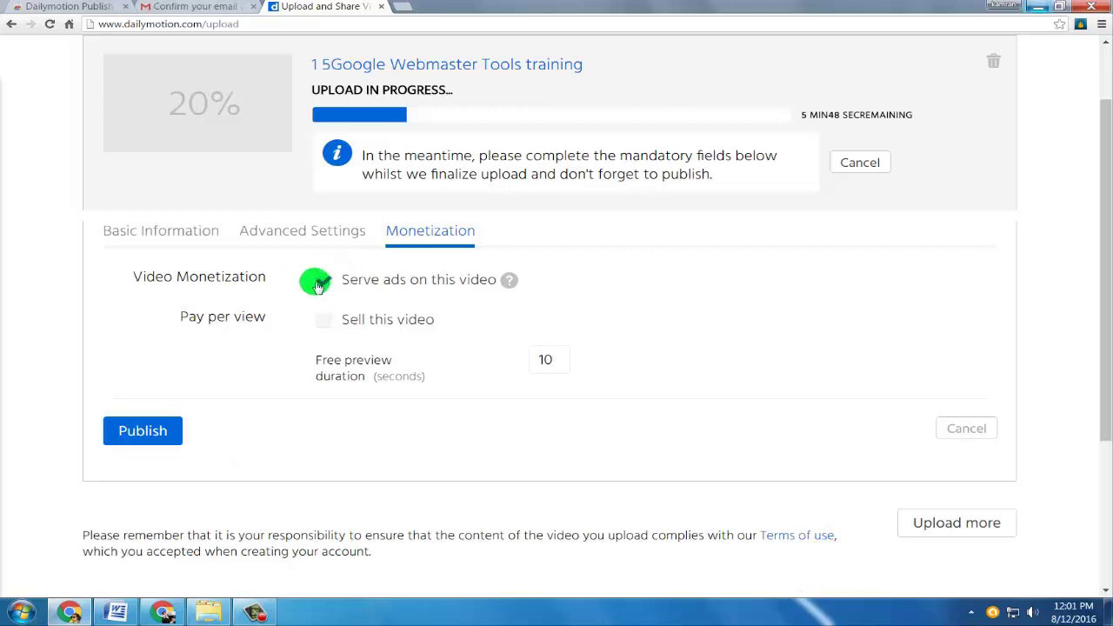
left_click(176, 232)
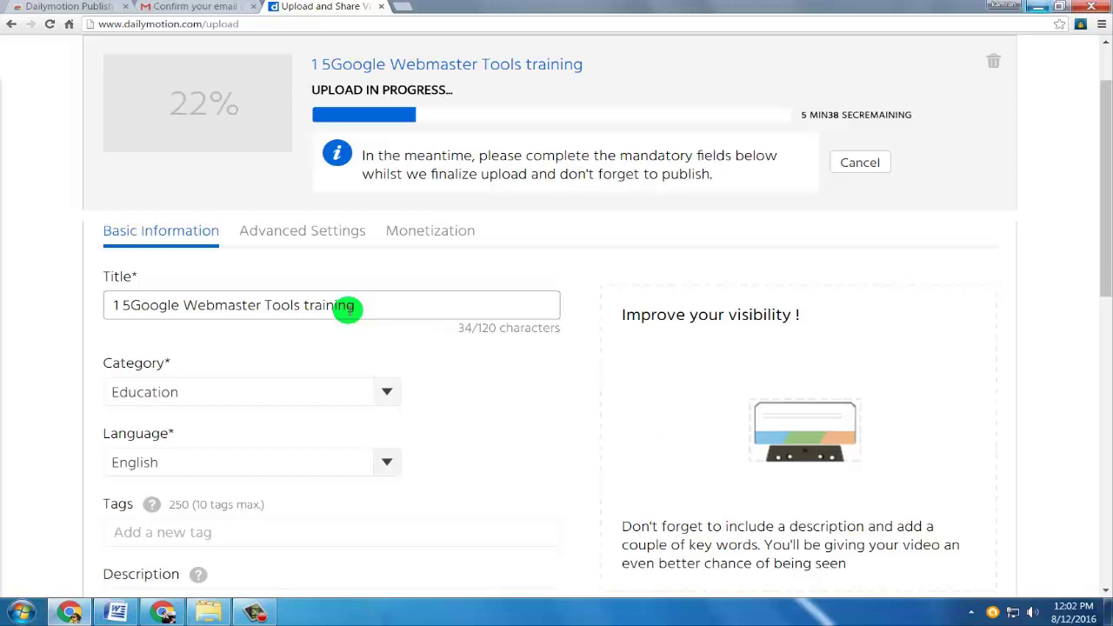
- Delete the Google Webmaster Tools training video while it is still uploading
left_click(283, 91)
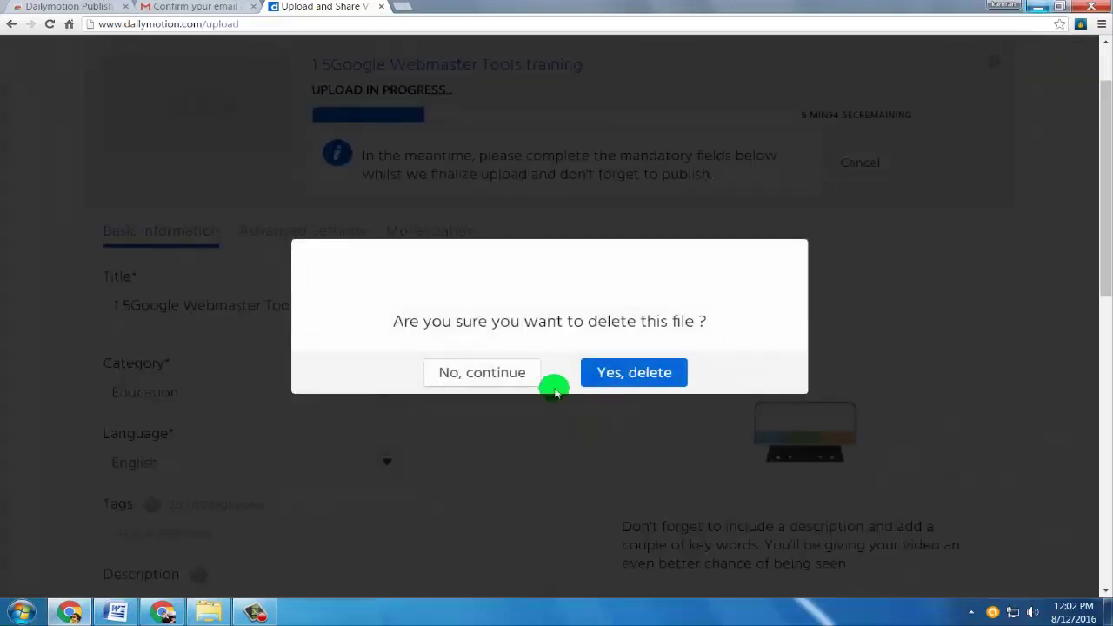
left_click(639, 373)
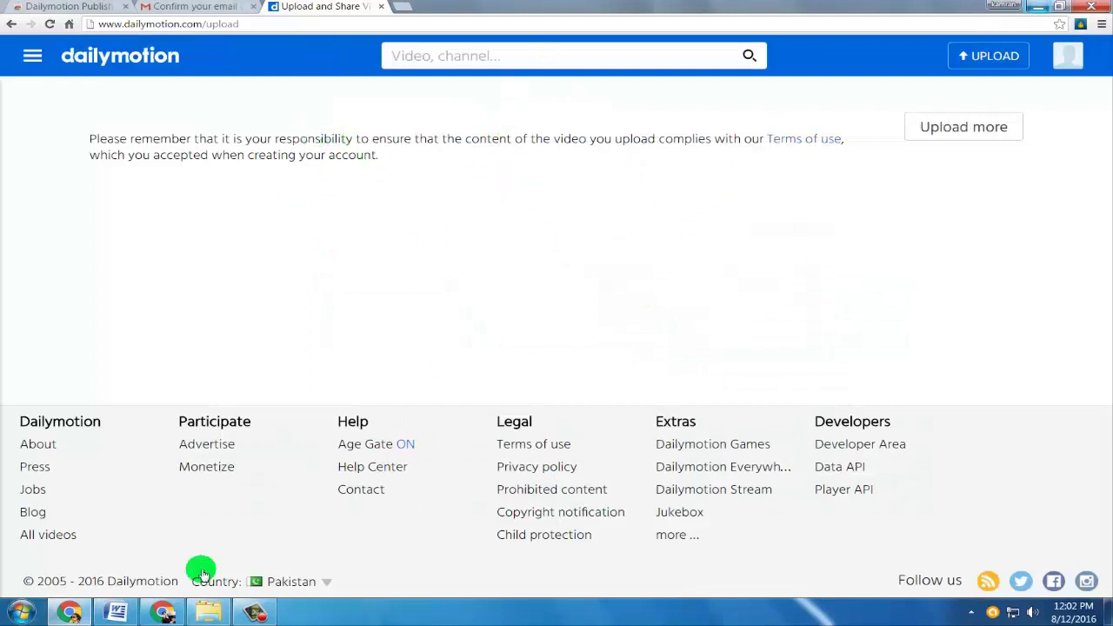
- Review the Word notes on the Dailymotion Publisher Program's requirements, highlighting its heading, and return to the browser
left_click(106, 616)
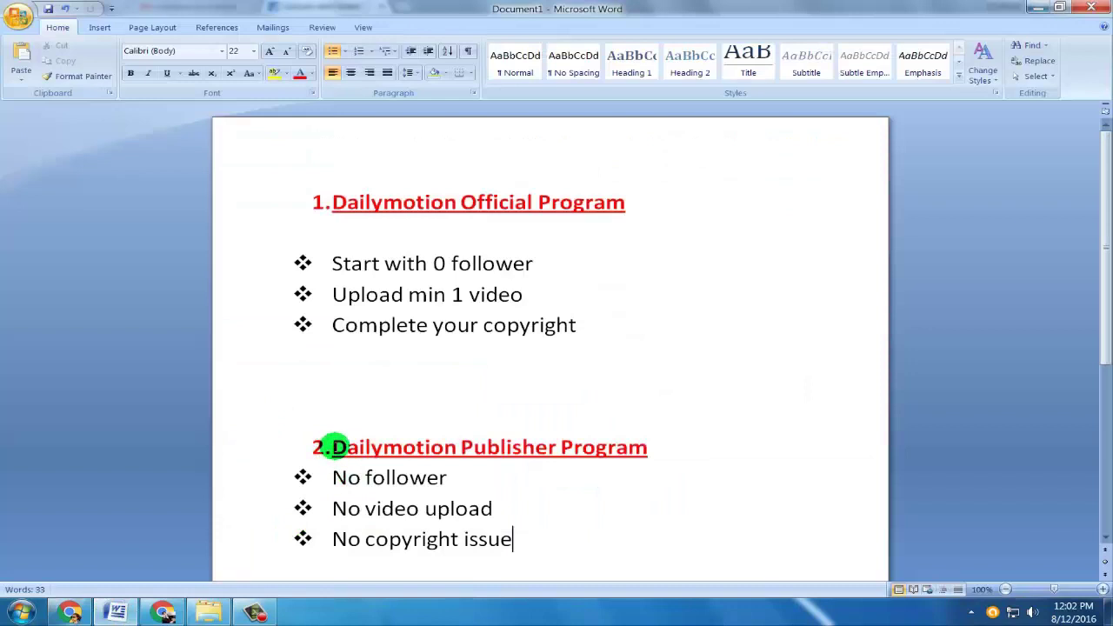
left_click_drag(335, 445, 700, 446)
left_click(661, 448)
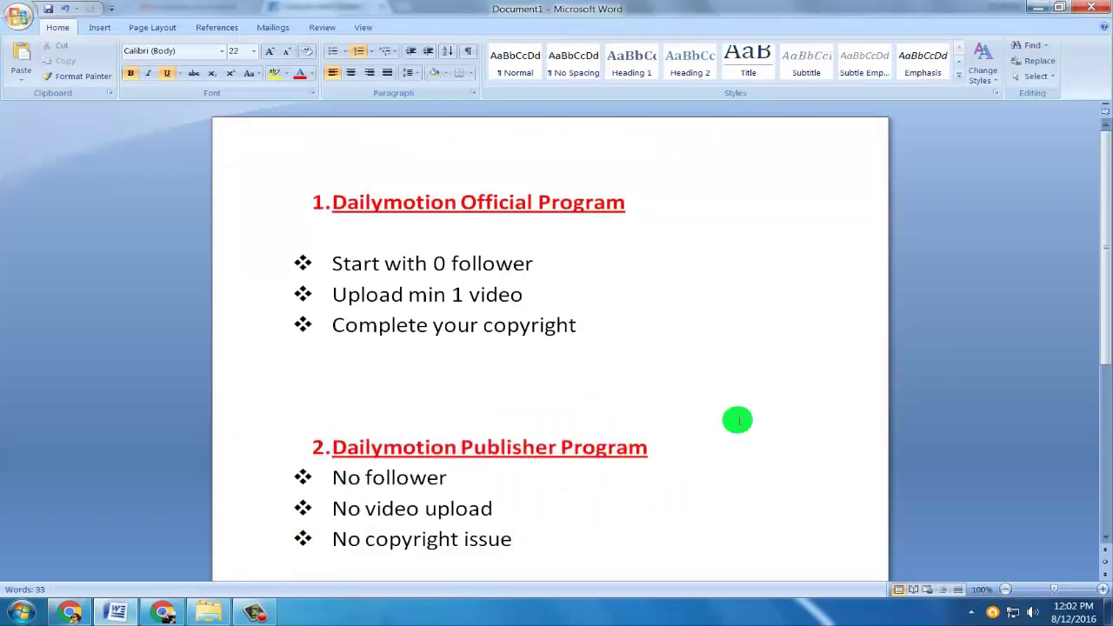
scroll(650, 290, "down", 3)
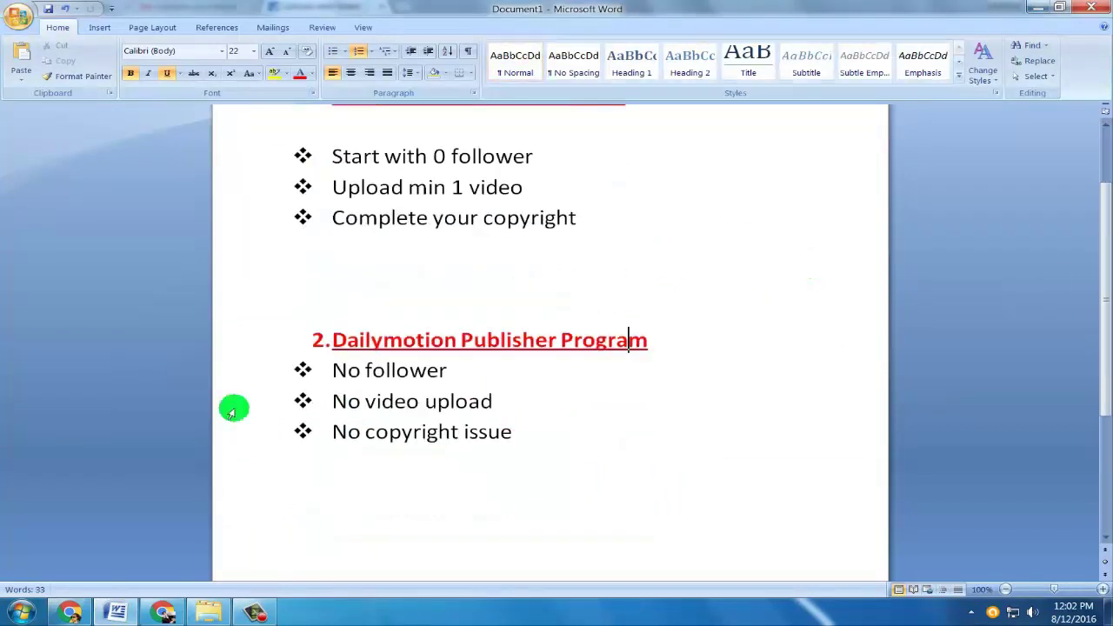
left_click_drag(333, 337, 661, 340)
left_click(596, 340)
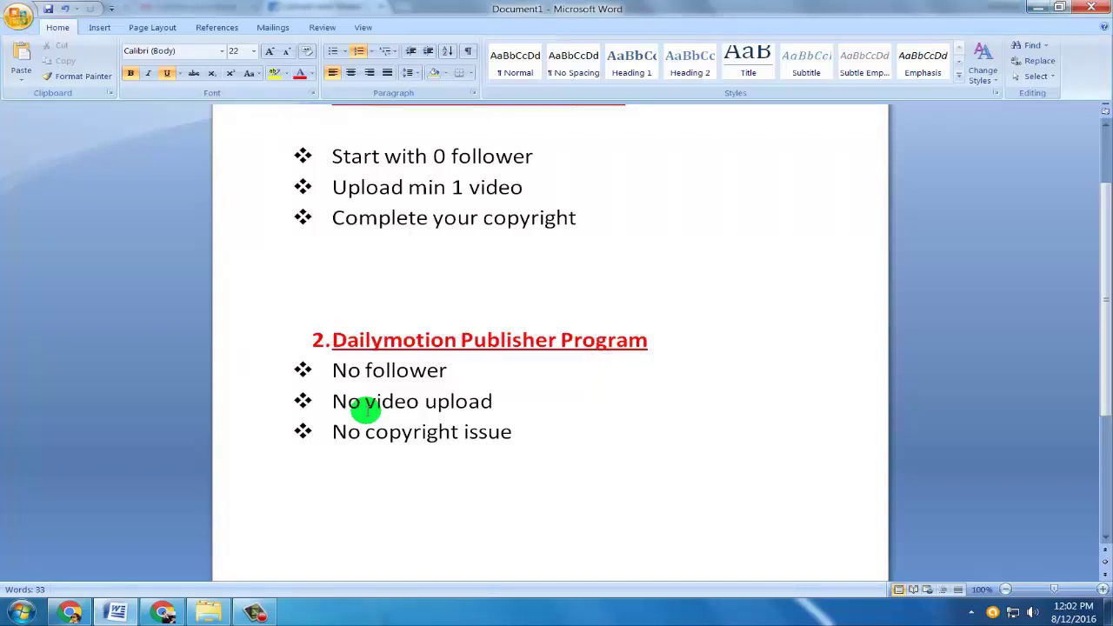
left_click(1040, 15)
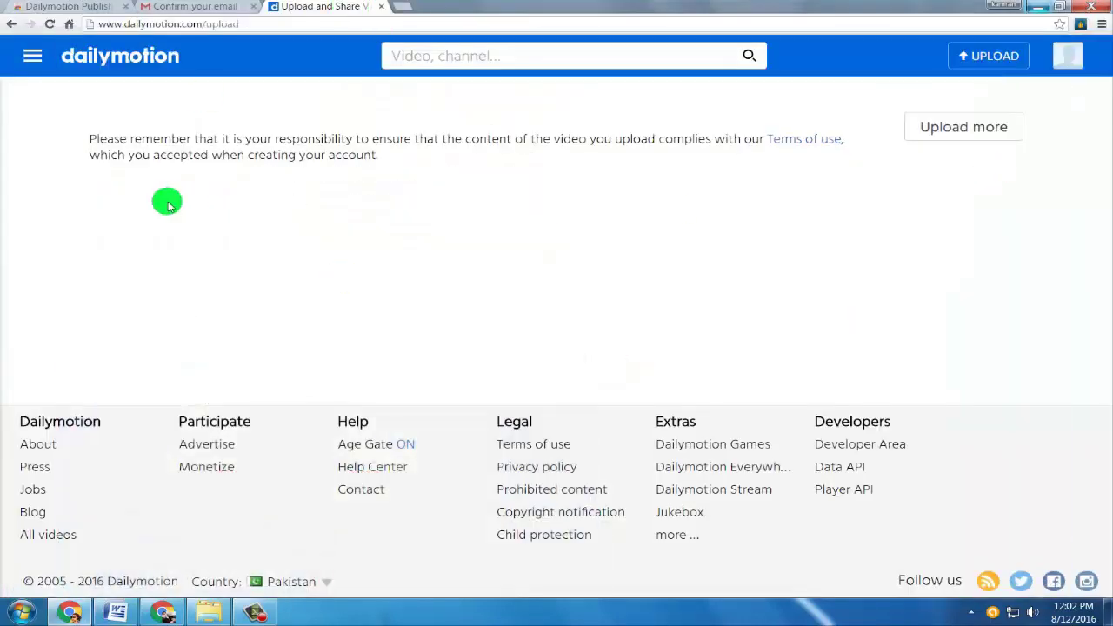
- Open the Coke Studio, Season 8, Episode 7 promo from the Dailymotion home page and pause it
left_click(117, 57)
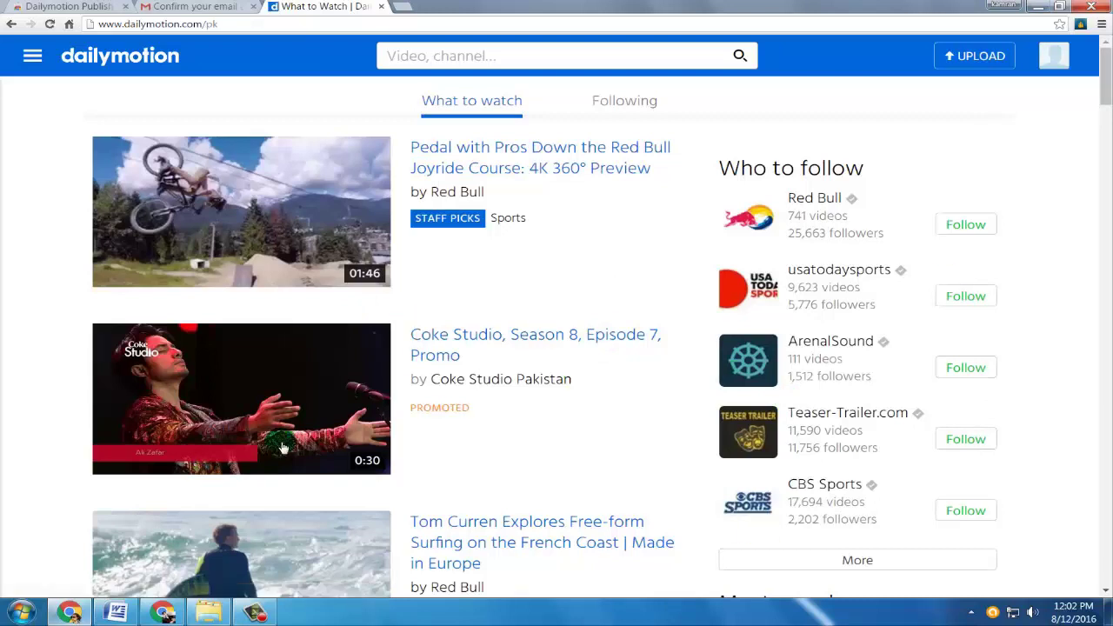
left_click(539, 339)
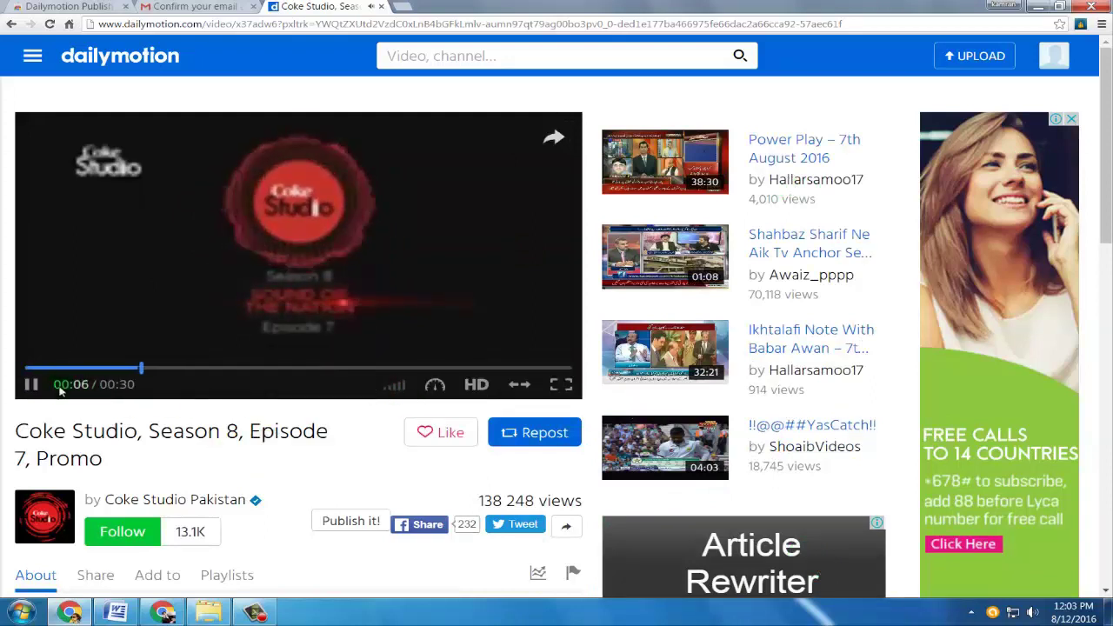
left_click(347, 386)
scroll(281, 407, "down", 1)
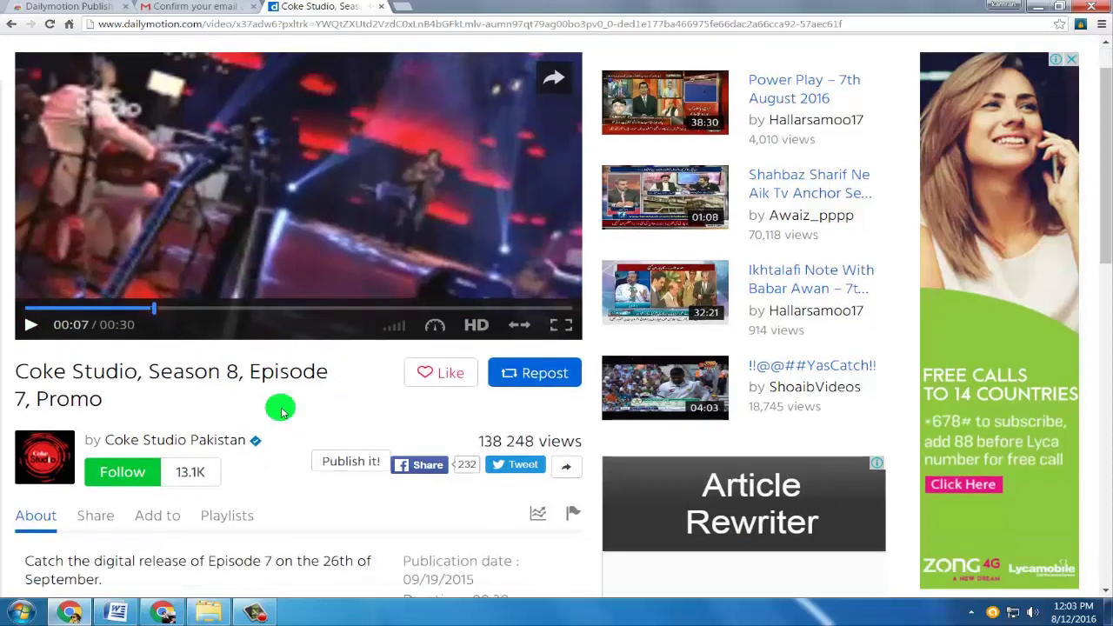
scroll(282, 412, "up", 1)
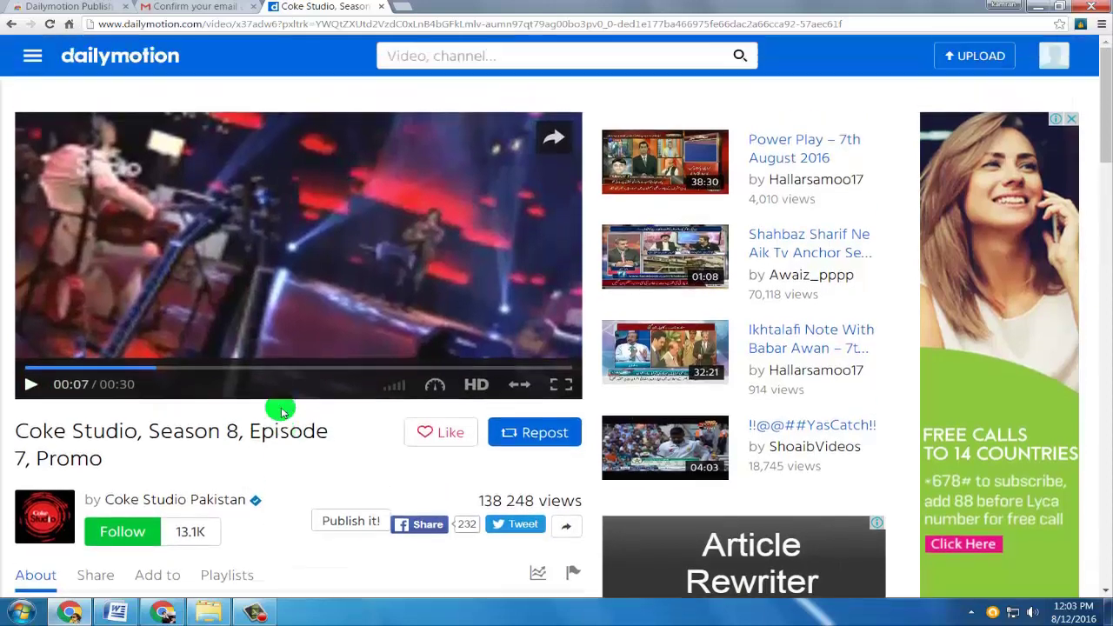
- Look at the Dailymotion Publish it! extension's Chrome Web Store page, highlighting its name, and return to the Coke Studio video
left_click(89, 7)
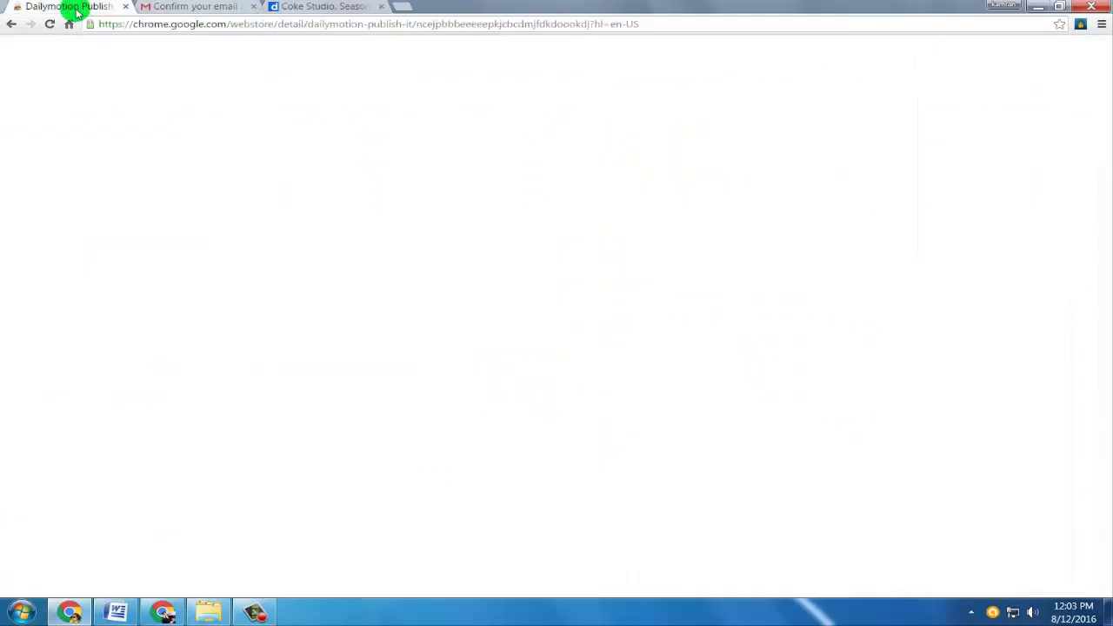
left_click_drag(182, 78, 458, 83)
left_click(483, 84)
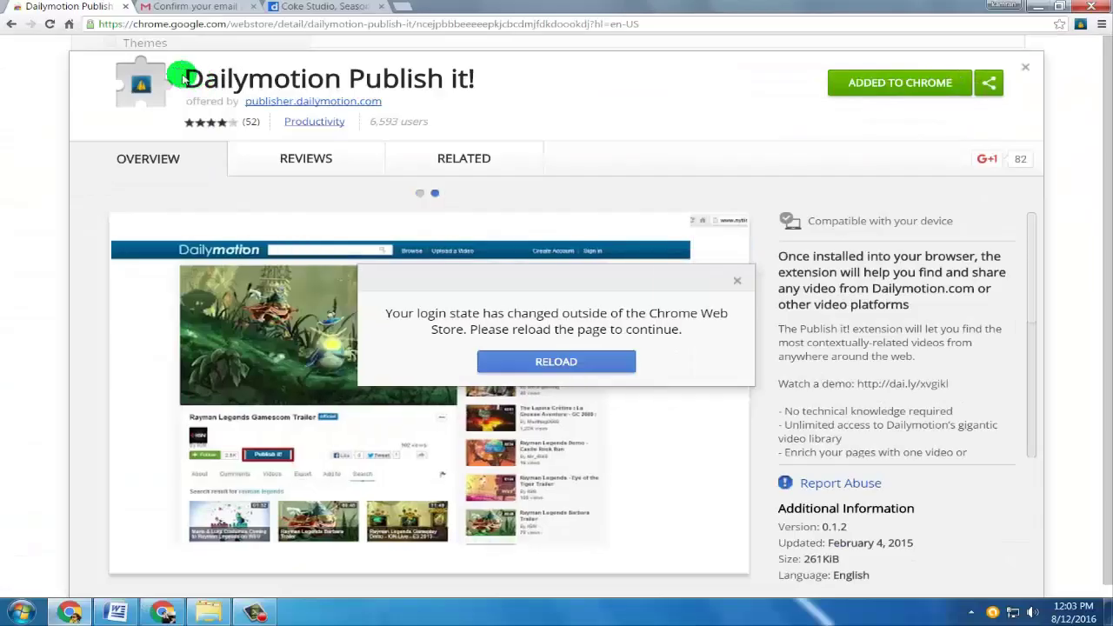
left_click_drag(183, 79, 492, 71)
left_click(474, 73)
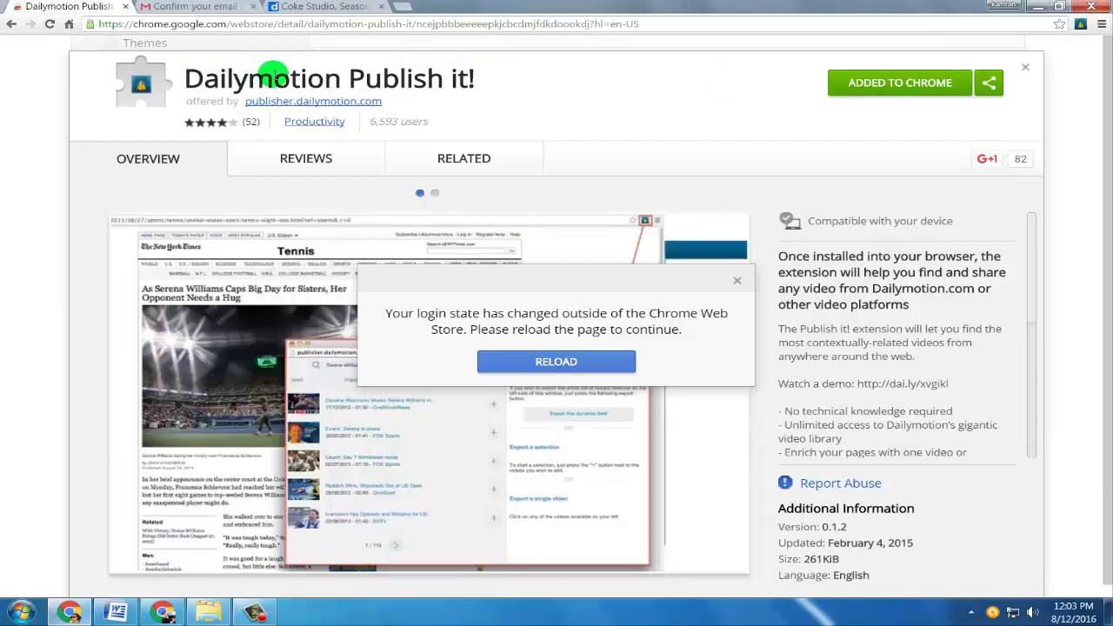
left_click(223, 8)
left_click(322, 6)
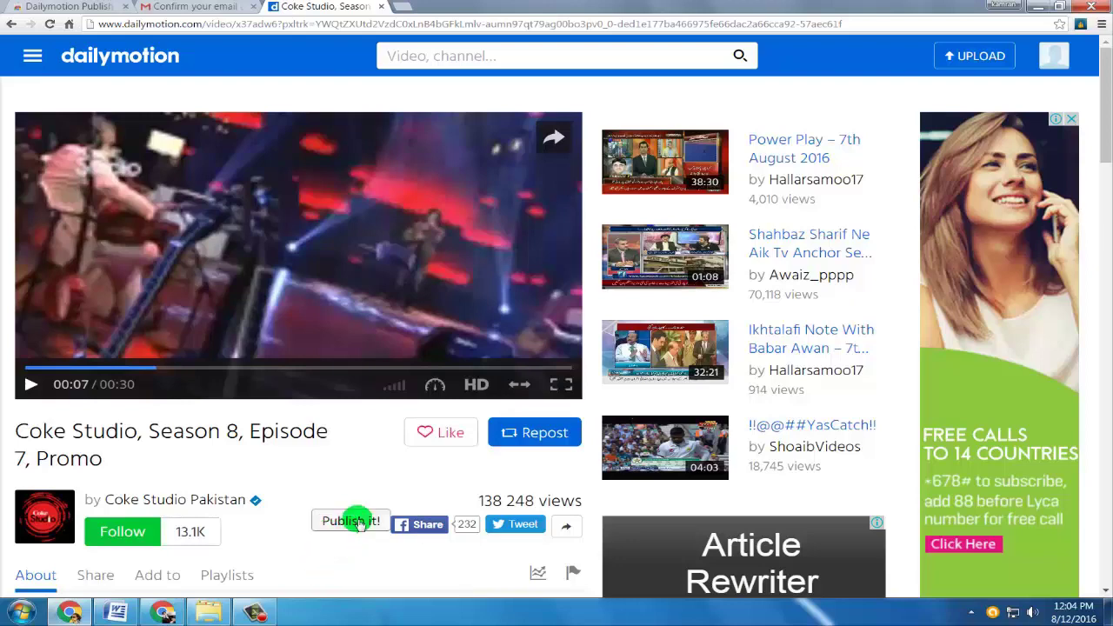
- Open the Publish it! export window for the Coke Studio video and bring its embed code and social sharing sections into view
left_click(352, 521)
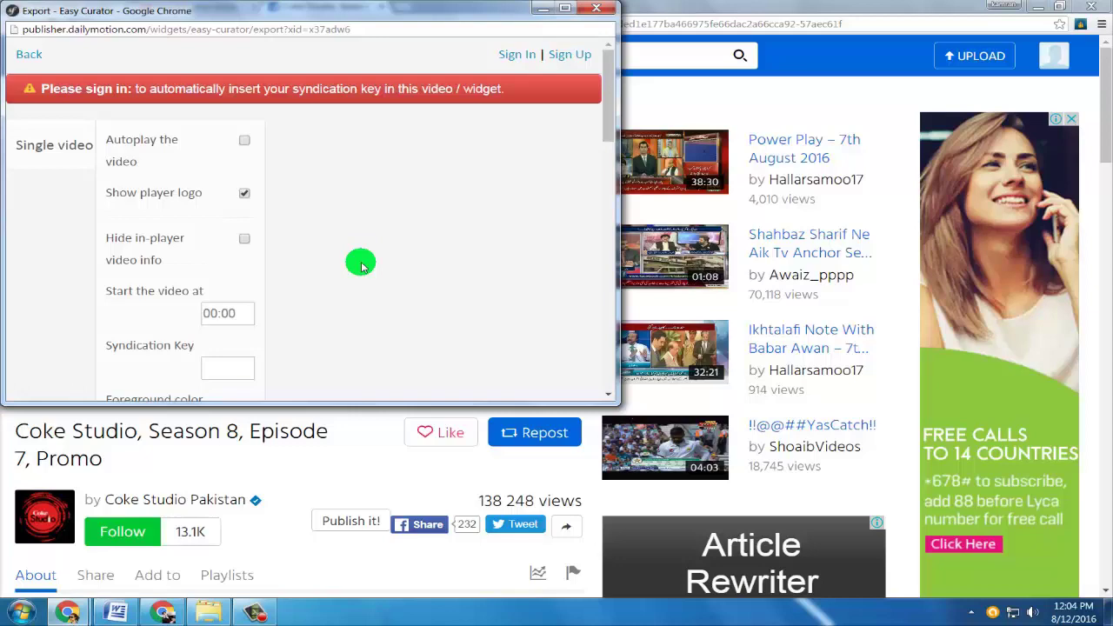
left_click(115, 613)
left_click(1032, 7)
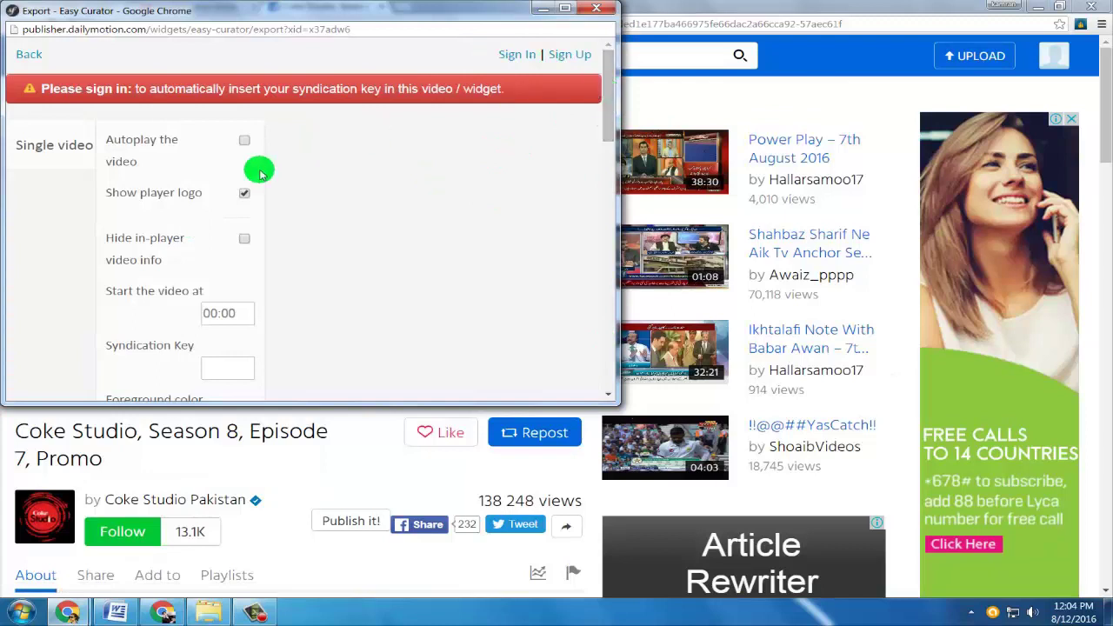
left_click_drag(598, 93, 619, 208)
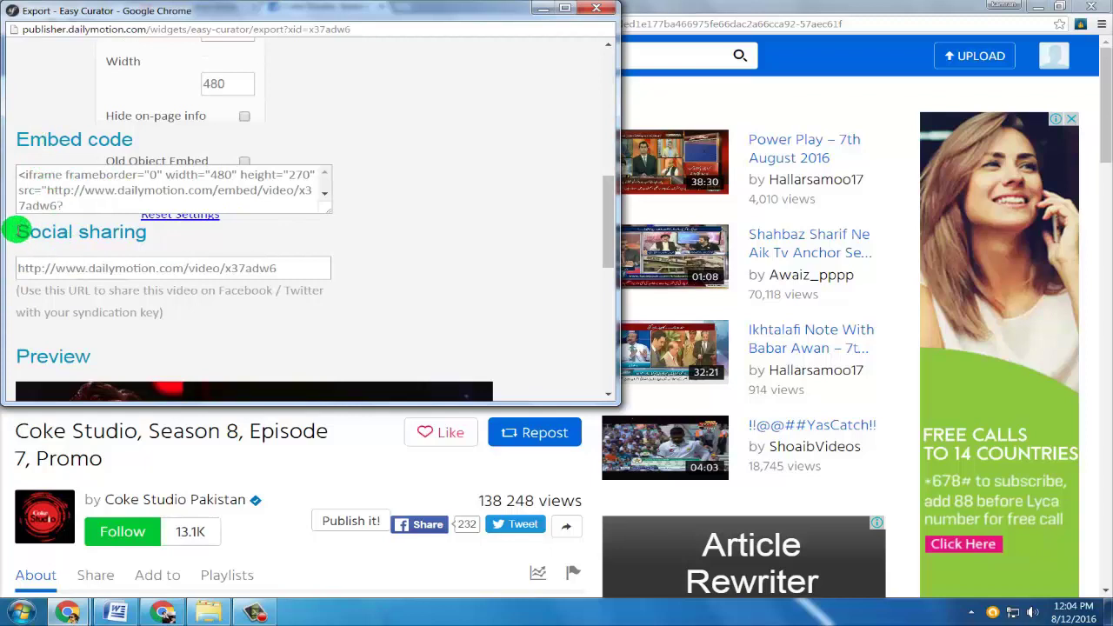
- Examine the social sharing section and select the video's embed code in the export window
left_click_drag(18, 230, 141, 239)
left_click(142, 238)
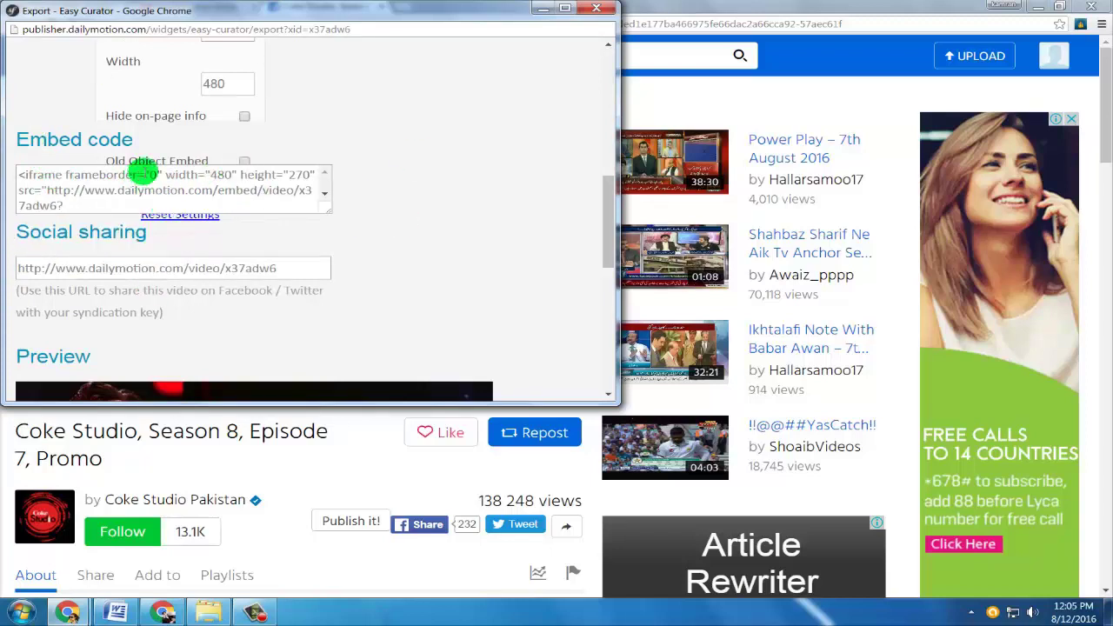
left_click(83, 184)
right_click(120, 202)
left_click(130, 209)
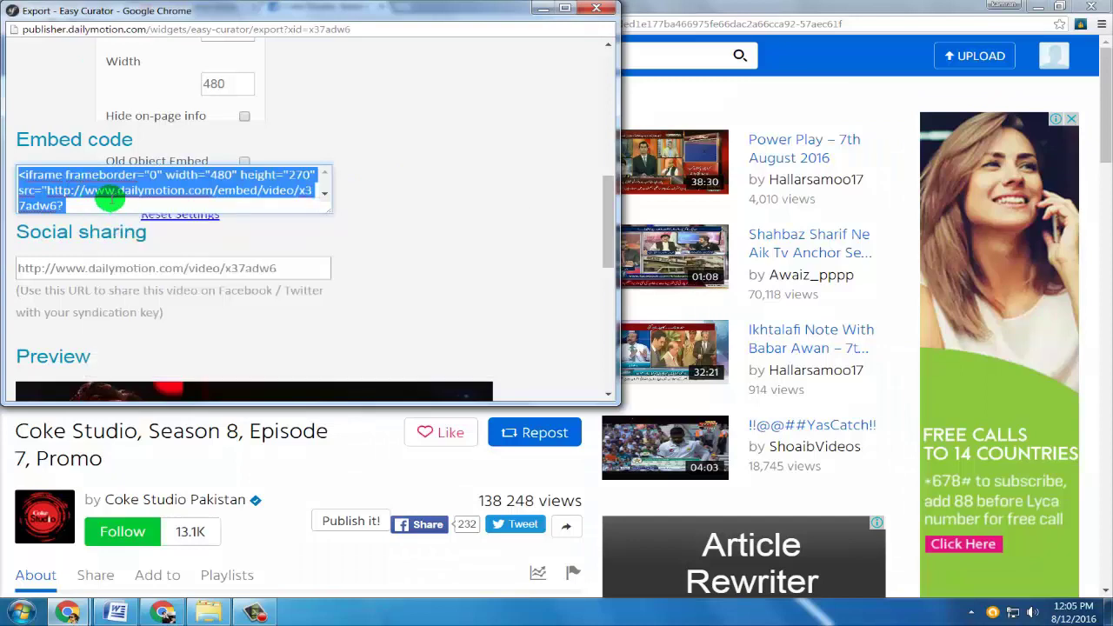
left_click(110, 200)
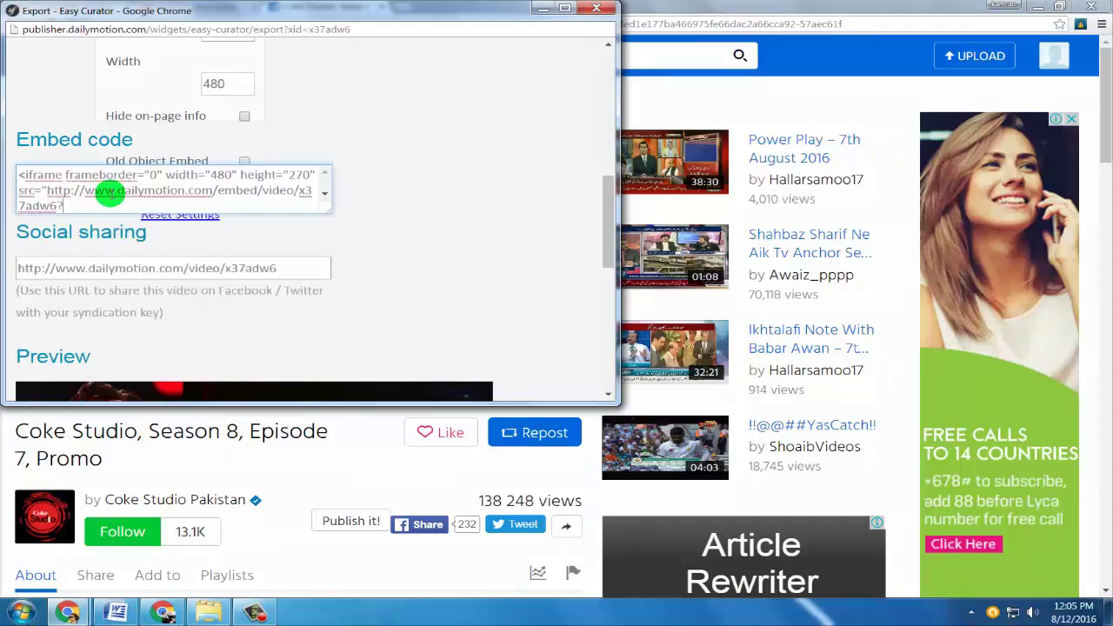
- Switch to the other Chrome window, load zemtv.com in a new tab, and open the "Zafri Khan And RJ Naveed Face to Face" video
left_click(154, 618)
left_click(395, 9)
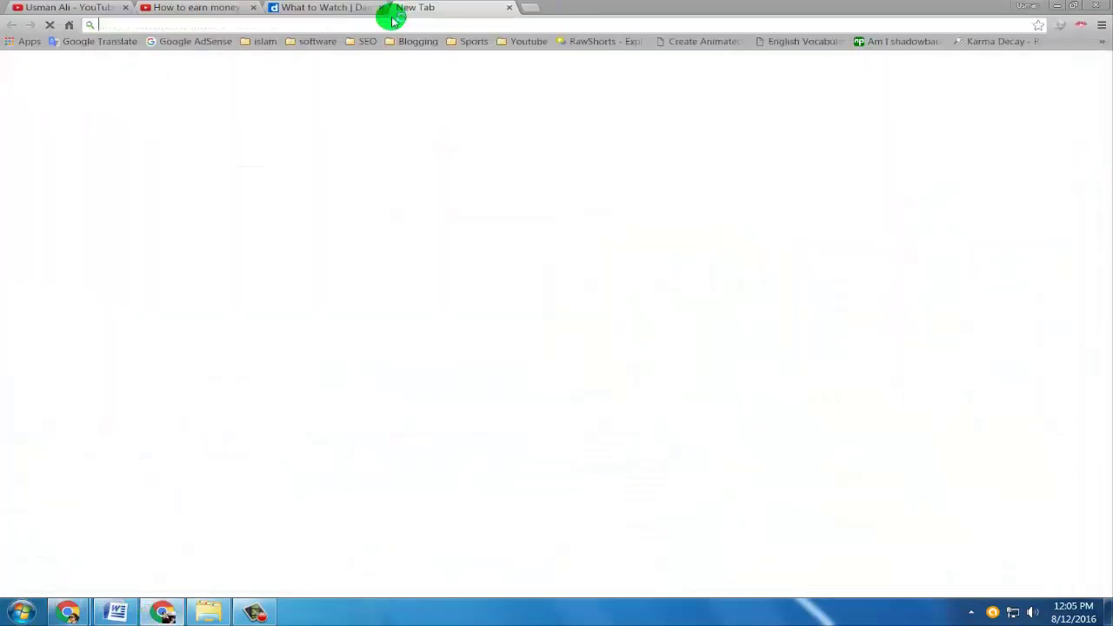
type("zemtv.com")
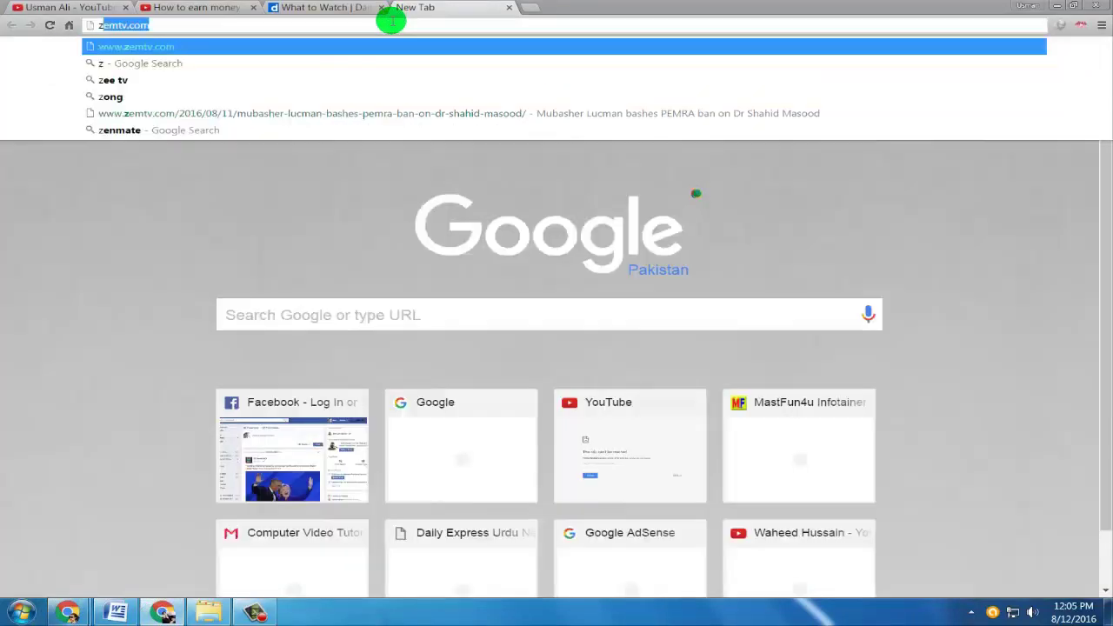
key("Return")
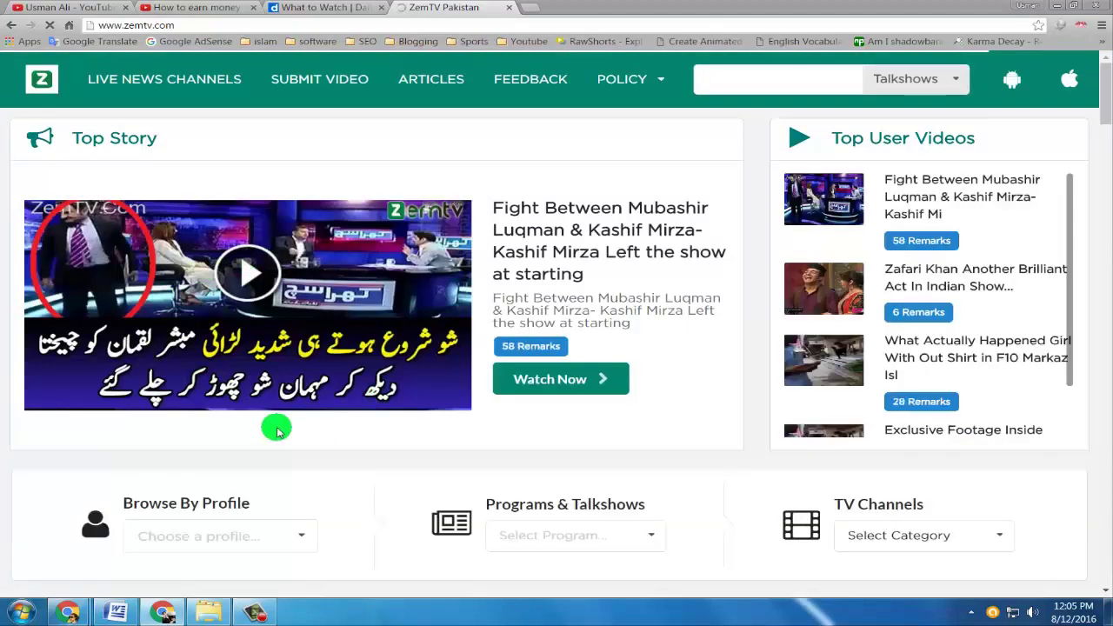
scroll(390, 323, "down", 3)
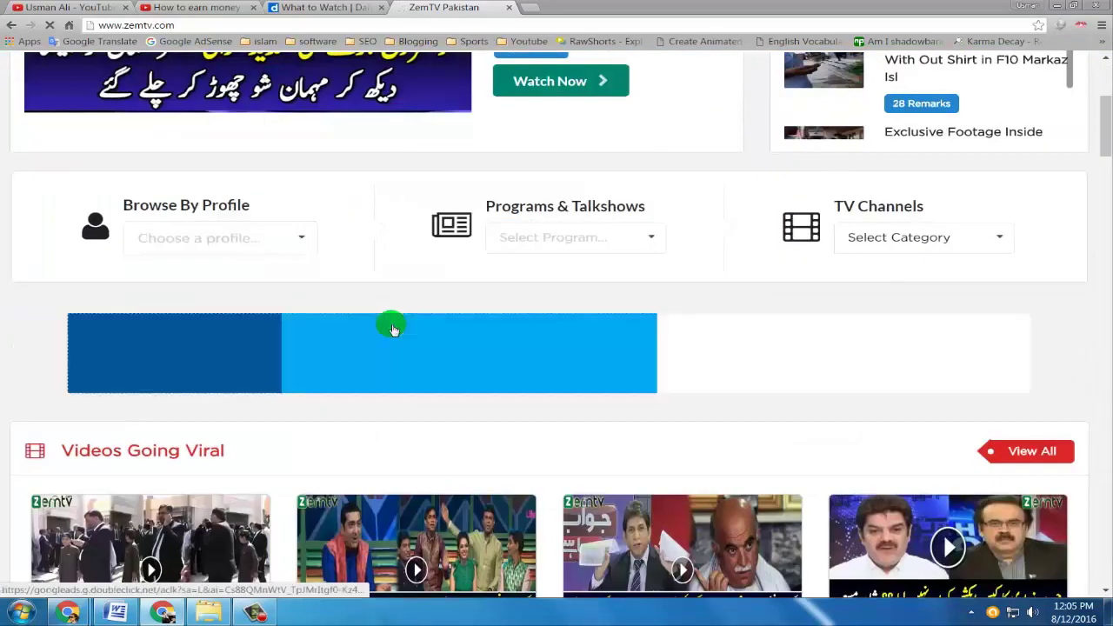
scroll(391, 326, "down", 3)
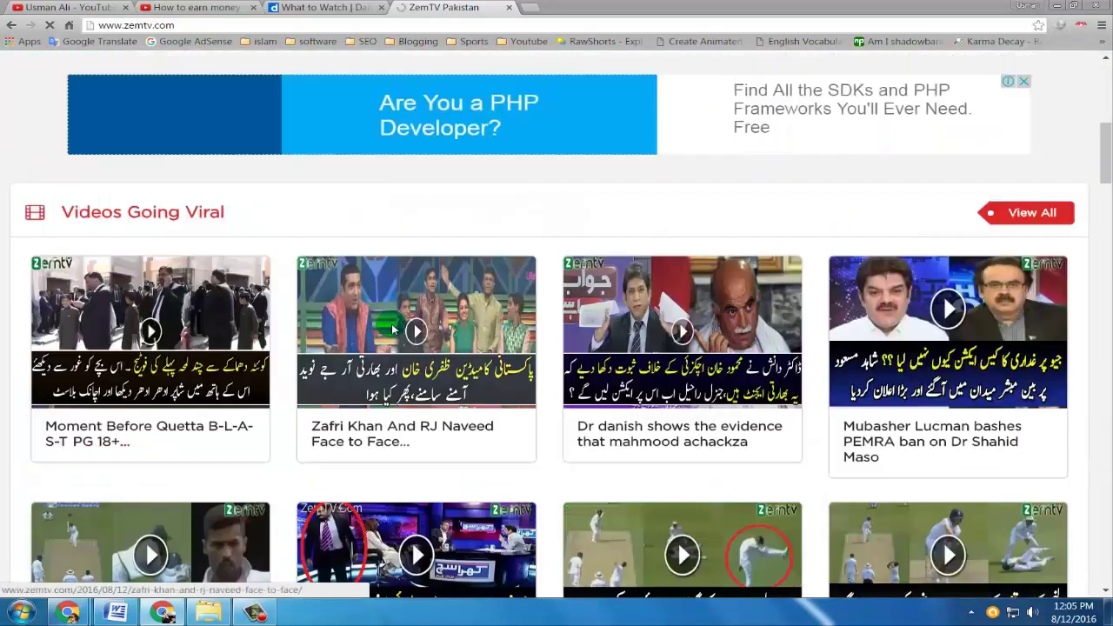
left_click(438, 464)
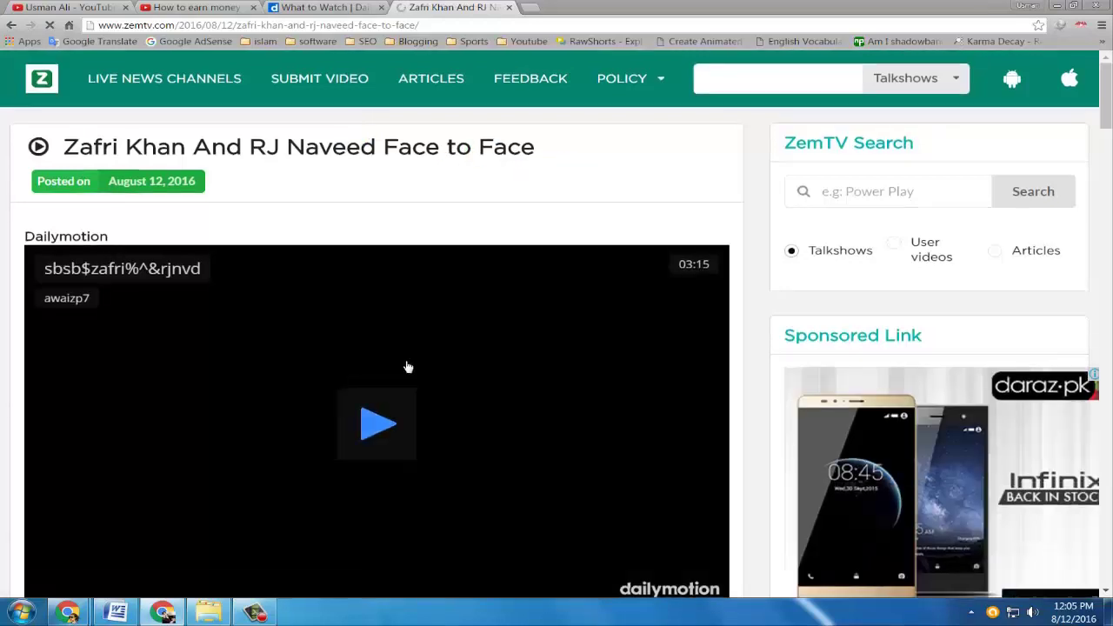
- Play the embedded Dailymotion video, open it on Dailymotion.com, and close the ZemTV page
scroll(365, 347, "down", 1)
left_click(413, 369)
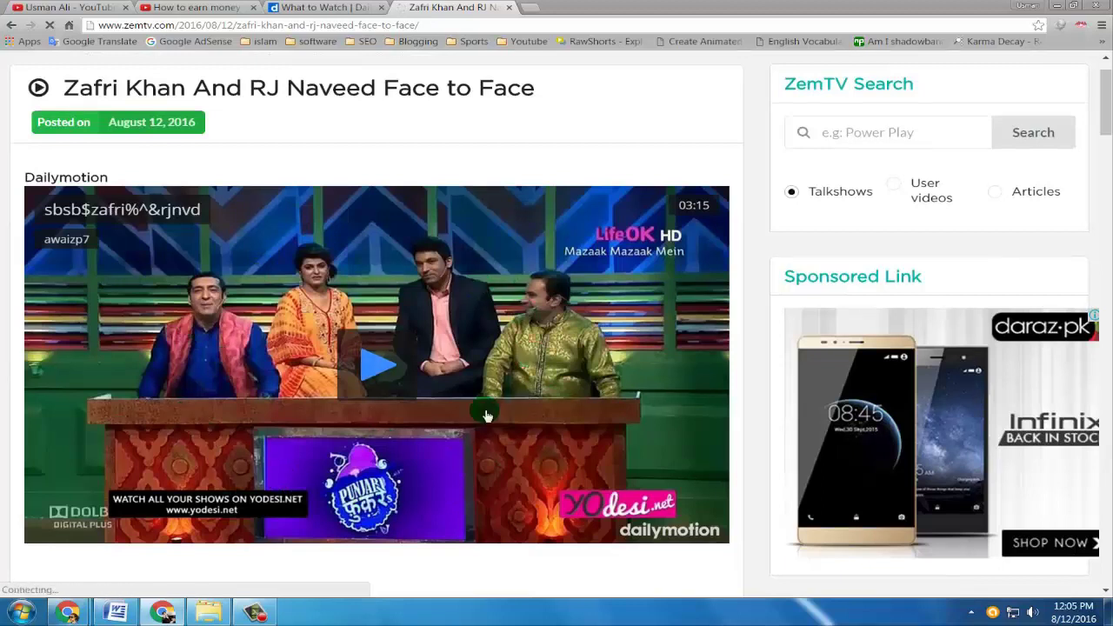
left_click(435, 380)
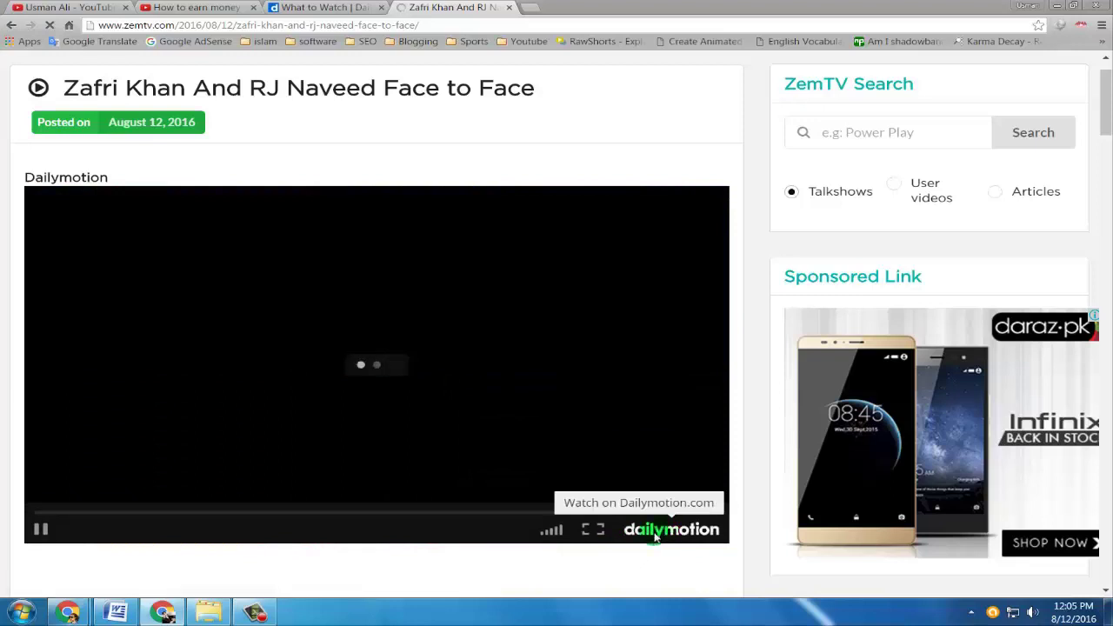
left_click(656, 538)
left_click(508, 7)
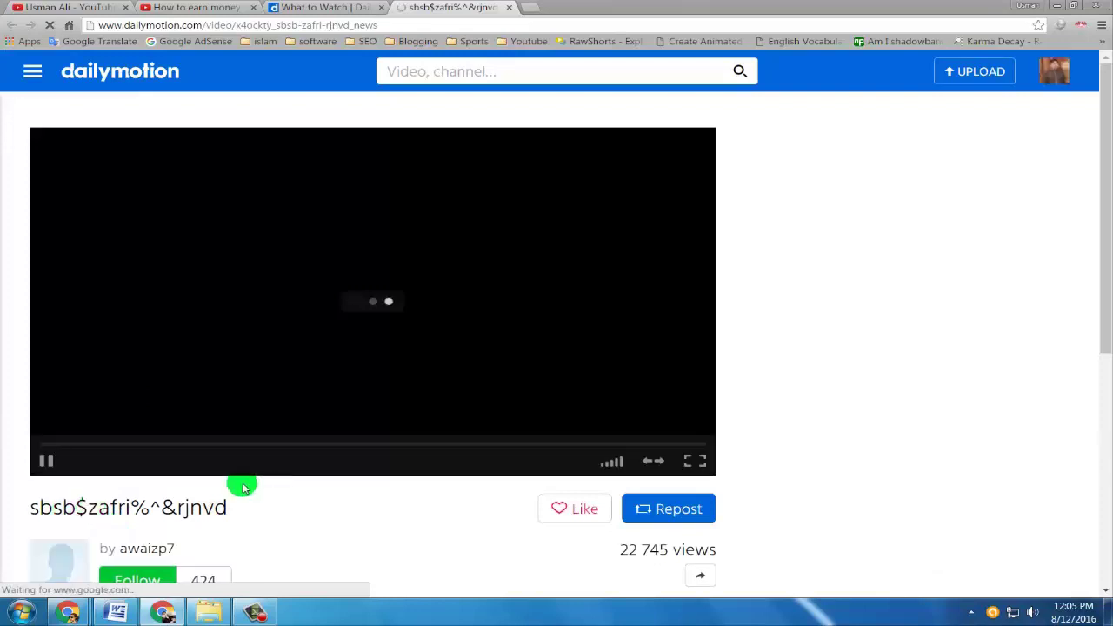
- Examine the video's title and advertisement on its Dailymotion page, pause the advertisement, and close the page
scroll(244, 487, "down", 1)
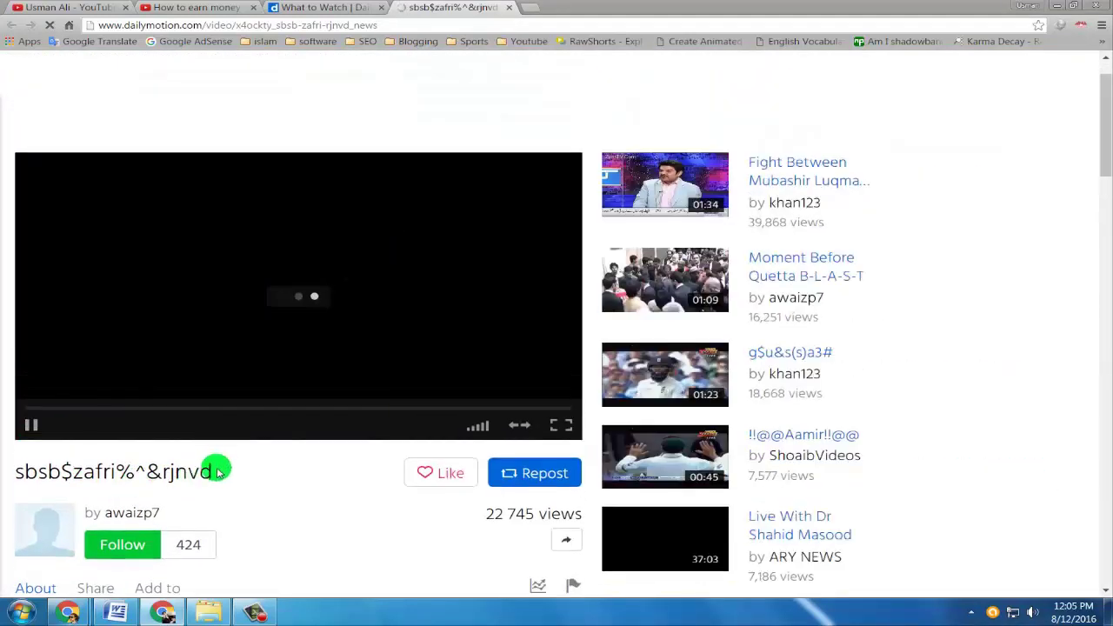
left_click_drag(218, 467, 80, 473)
scroll(137, 514, "down", 1)
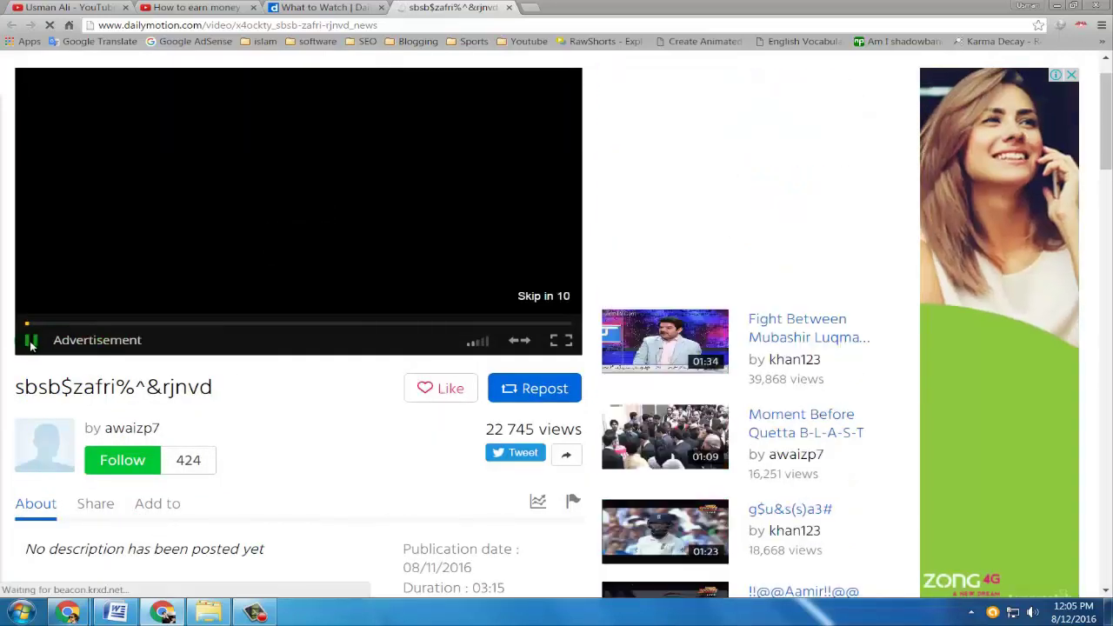
left_click(134, 345)
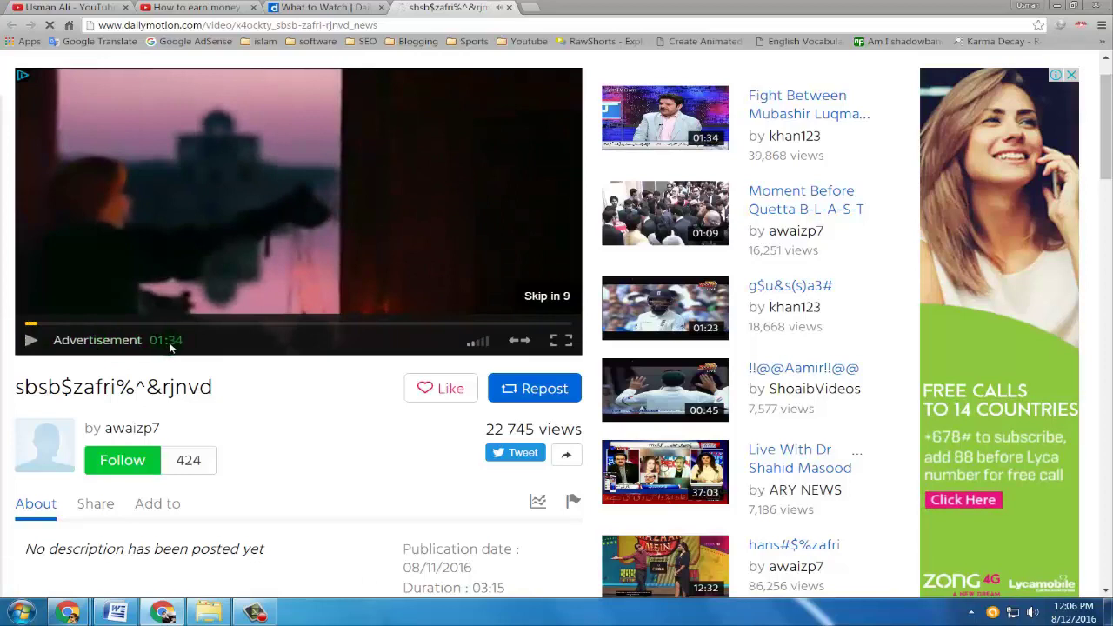
scroll(339, 365, "up", 1)
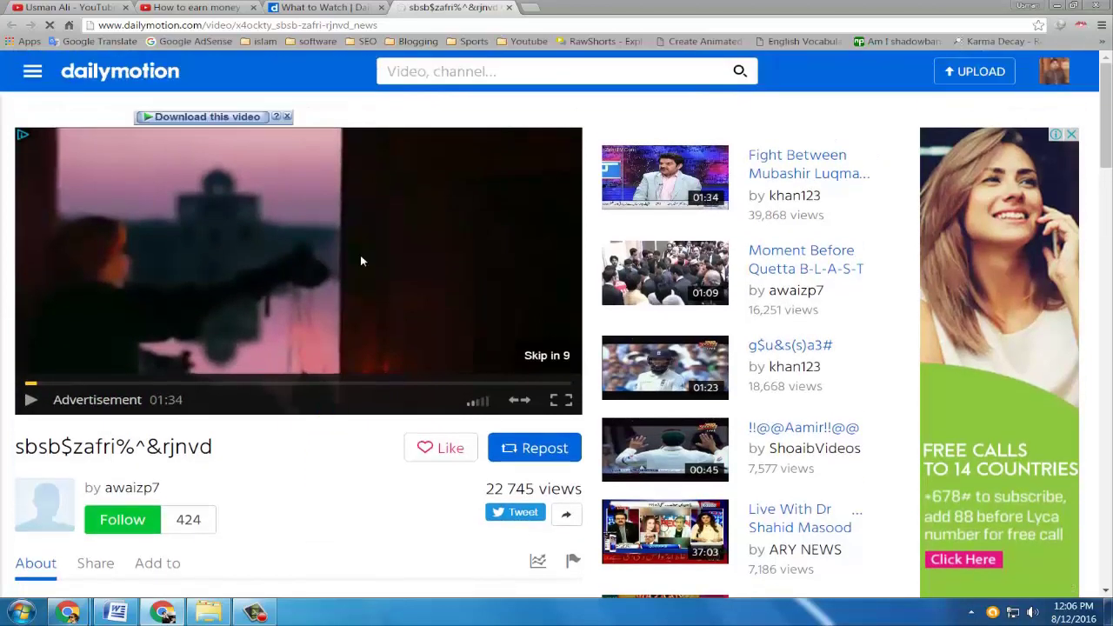
left_click(509, 7)
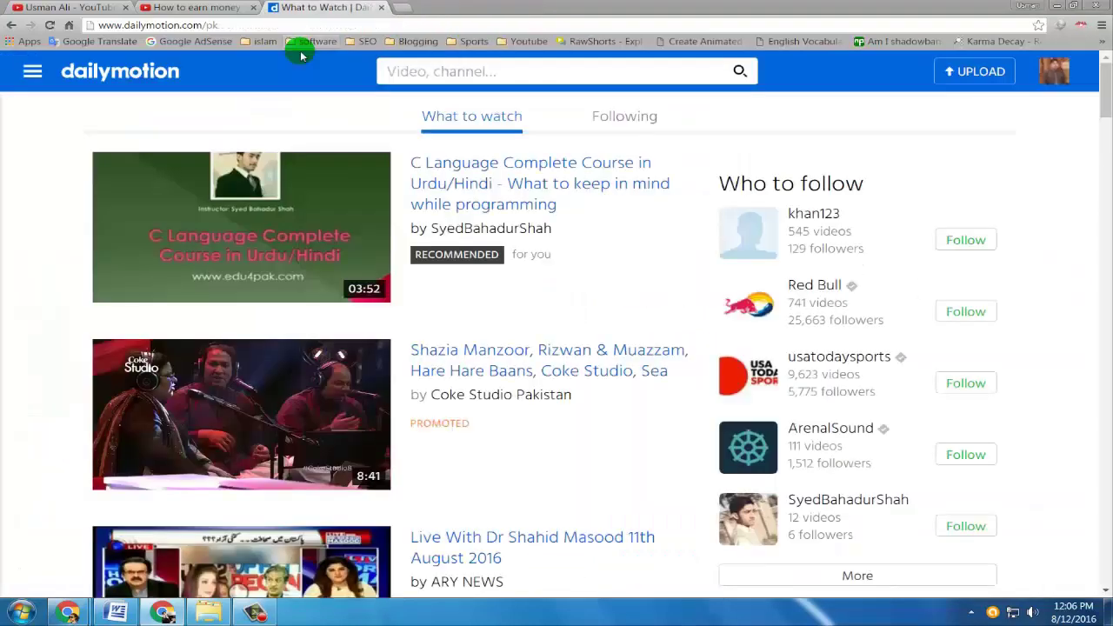
- Return to the Coke Studio video's Chrome window, bring up the Easy Curator export window, and select the embed code
mouse_move(74, 614)
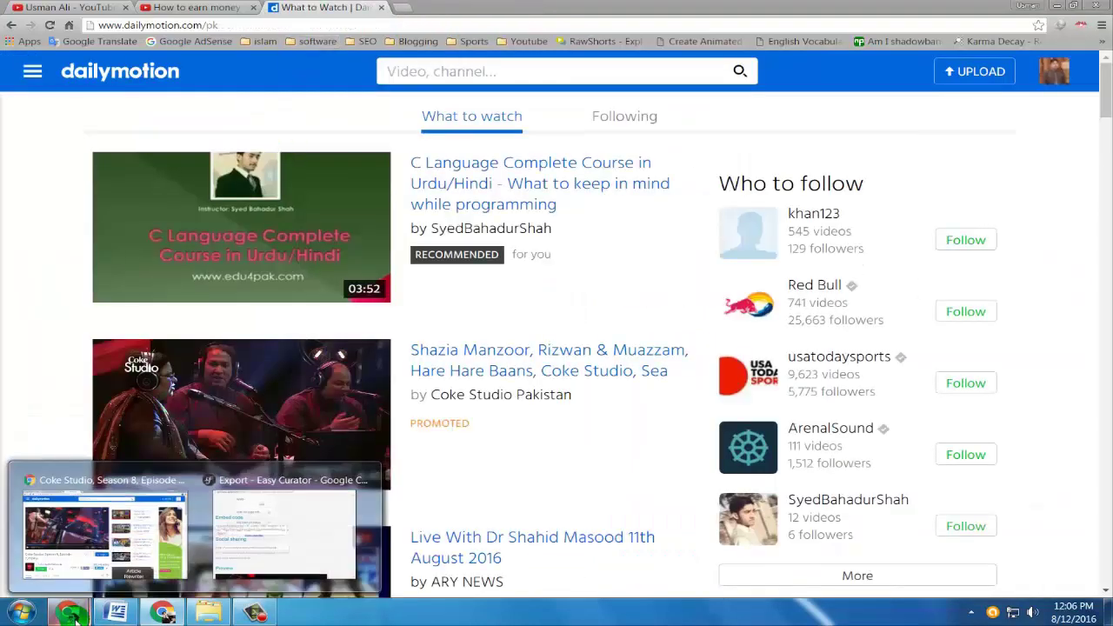
left_click(109, 537)
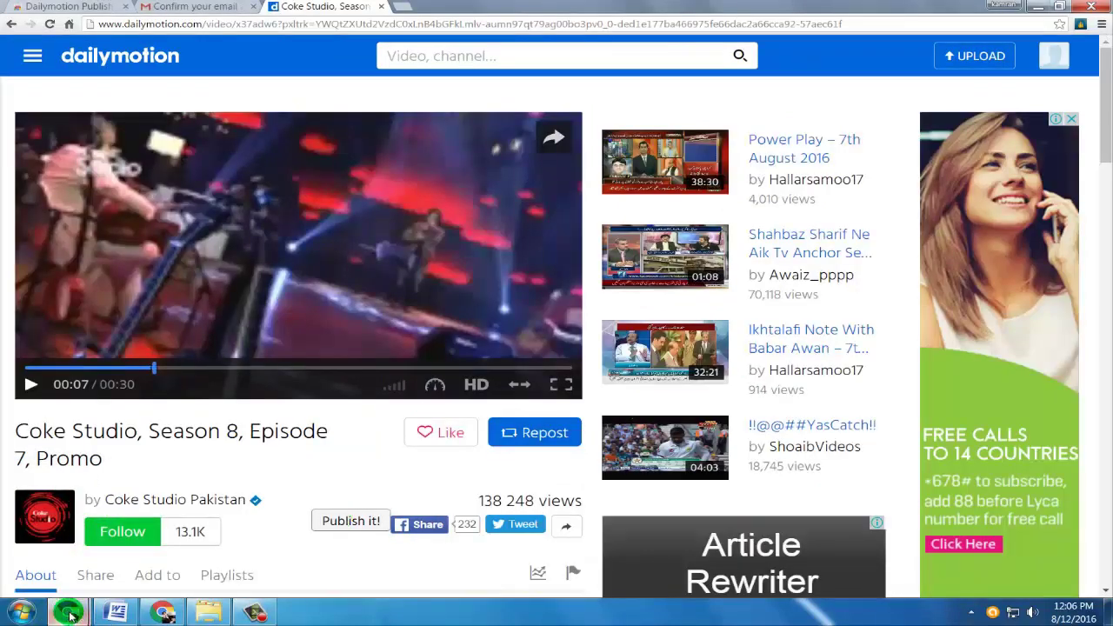
mouse_move(68, 612)
left_click(241, 532)
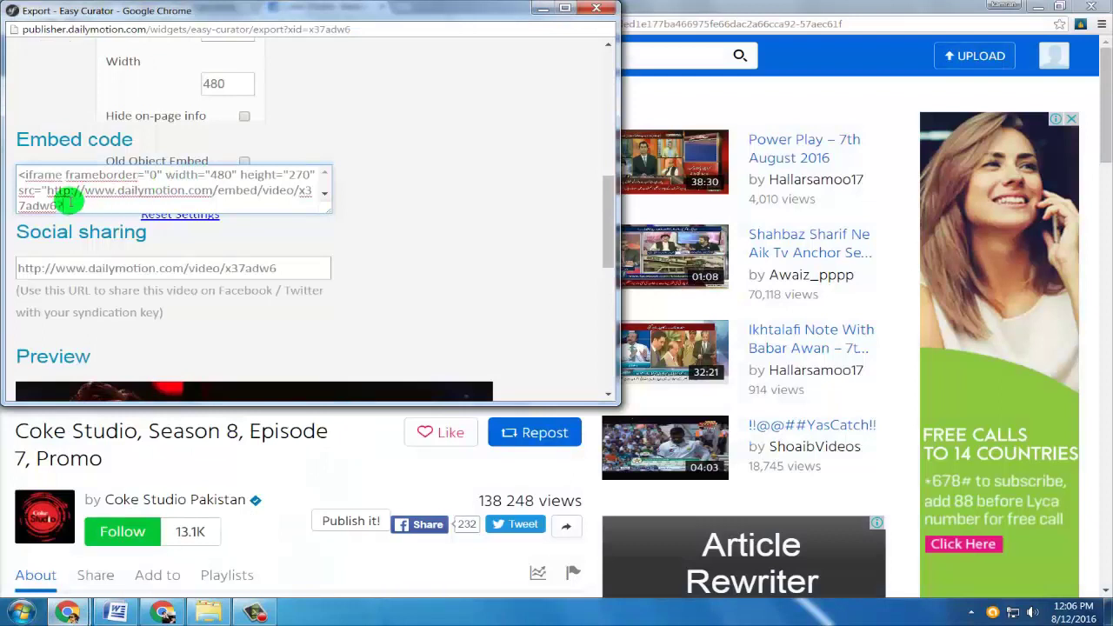
left_click_drag(68, 206, 30, 181)
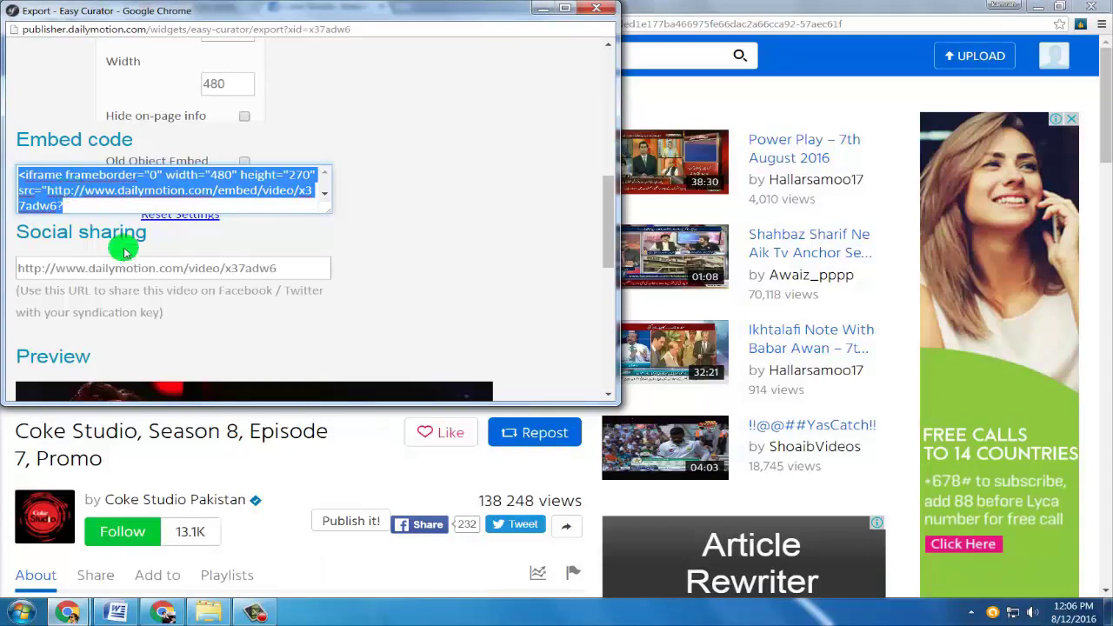
- Select the video's social sharing URL and close the Easy Curator export window
left_click(287, 269)
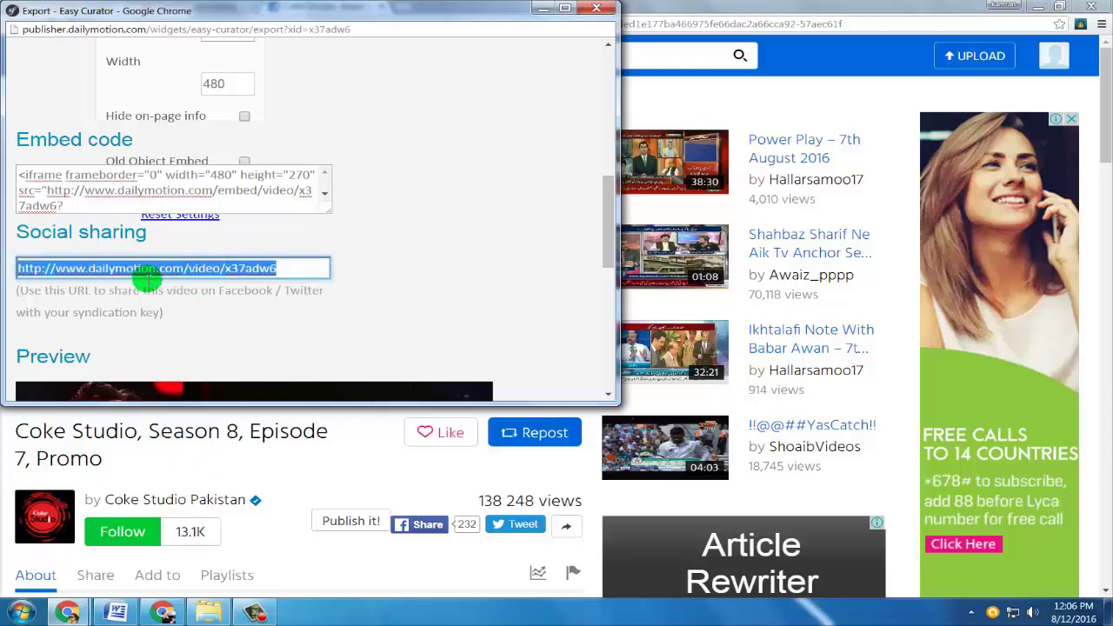
right_click(284, 268)
left_click(295, 290)
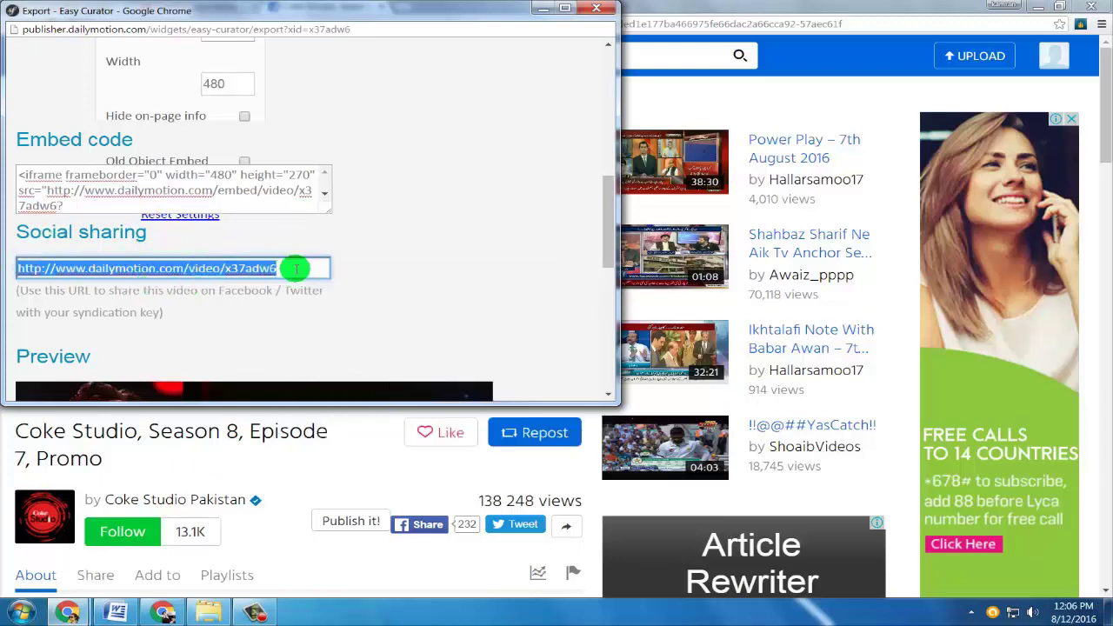
left_click(296, 270)
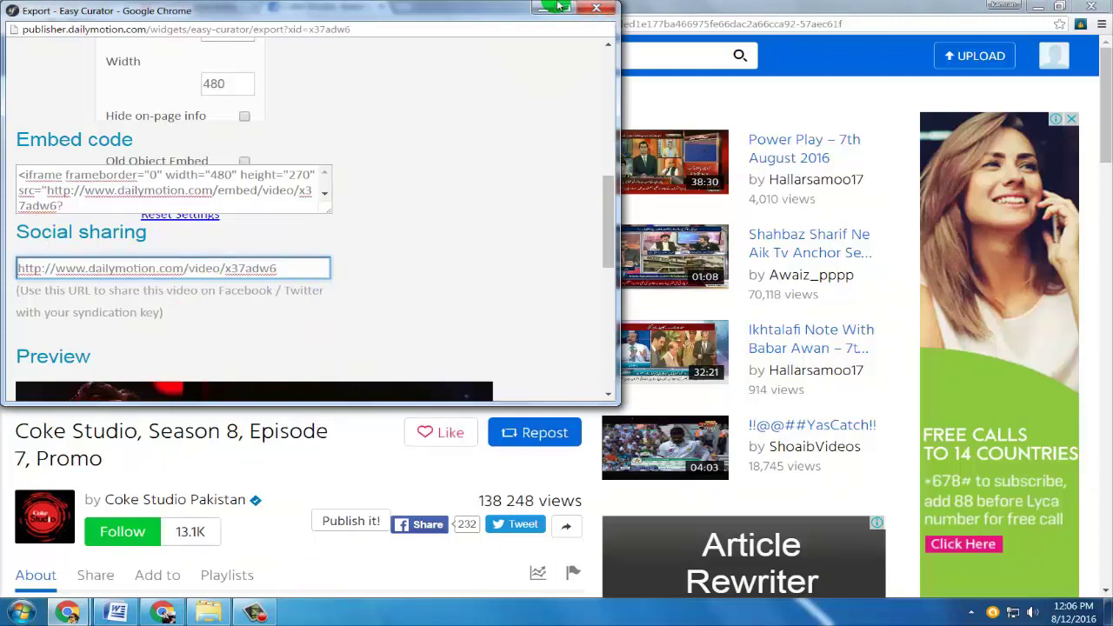
left_click(595, 11)
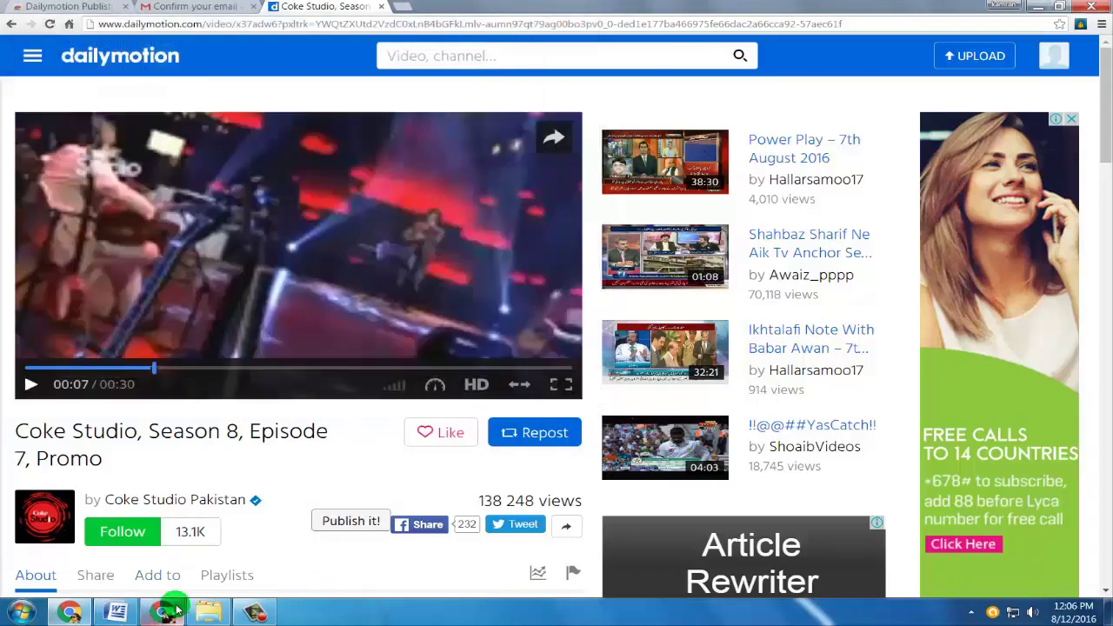
- Switch to the other Chrome window and check the account menu for the partner status
left_click(121, 616)
left_click(121, 616)
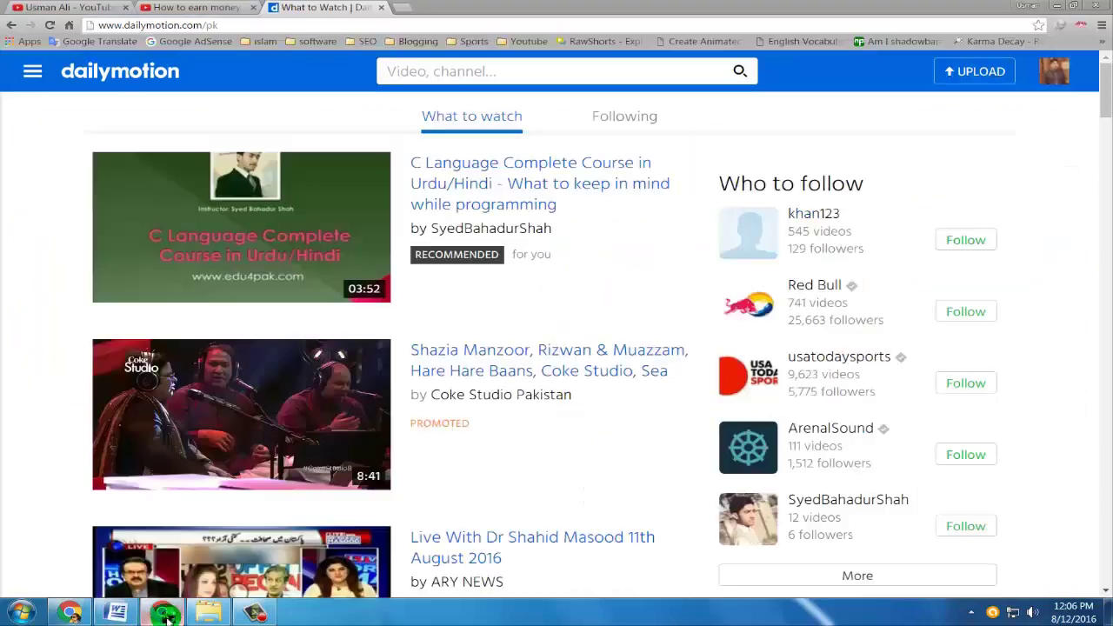
left_click(162, 612)
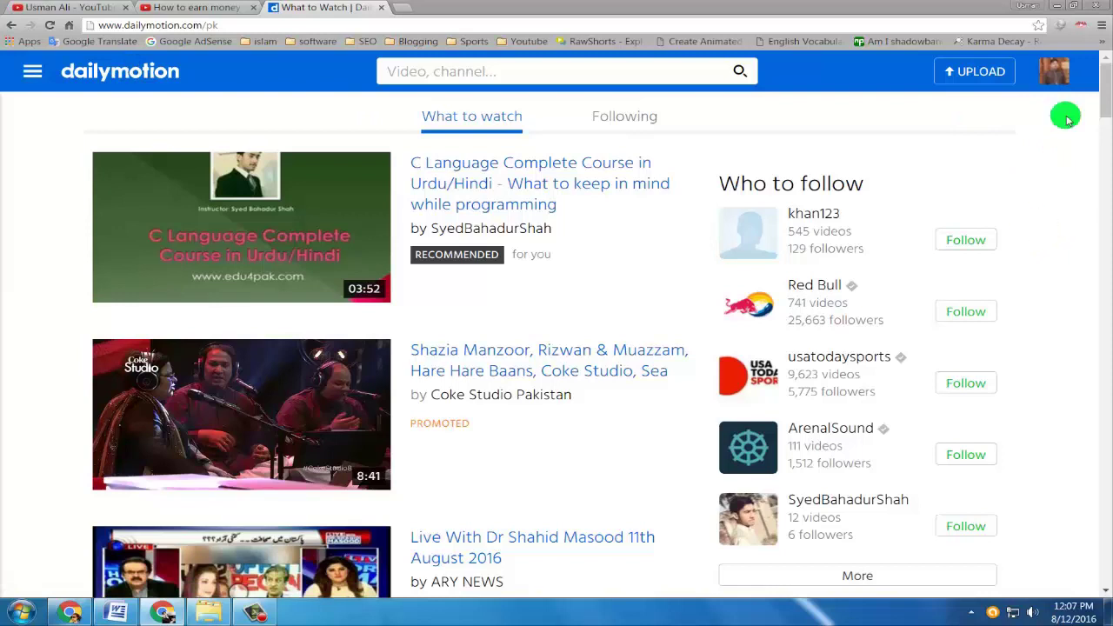
left_click(1057, 79)
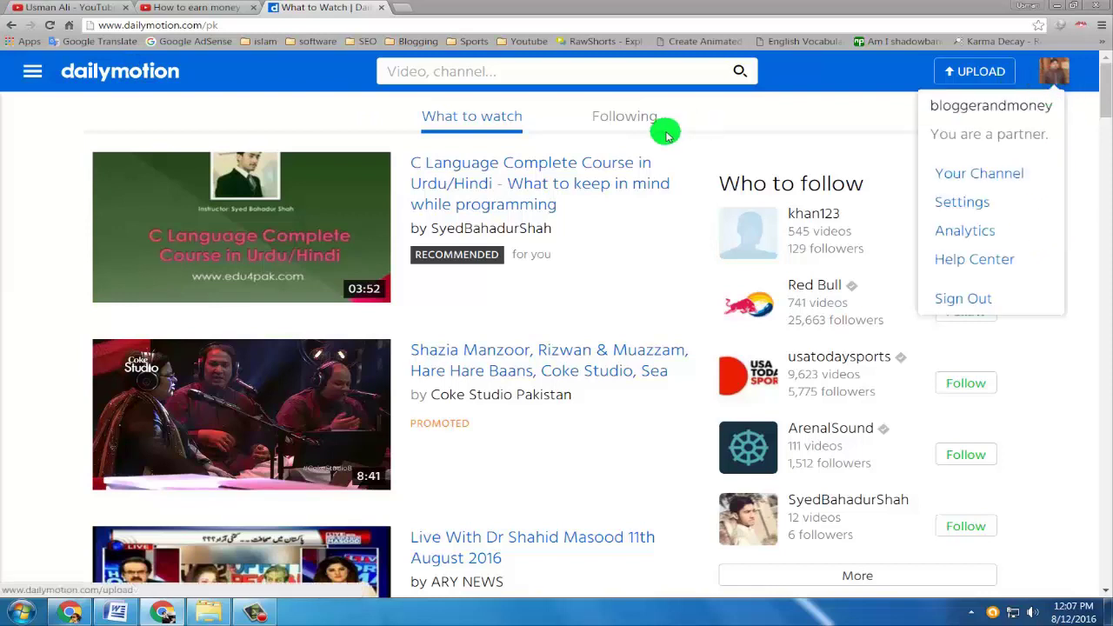
left_click(752, 126)
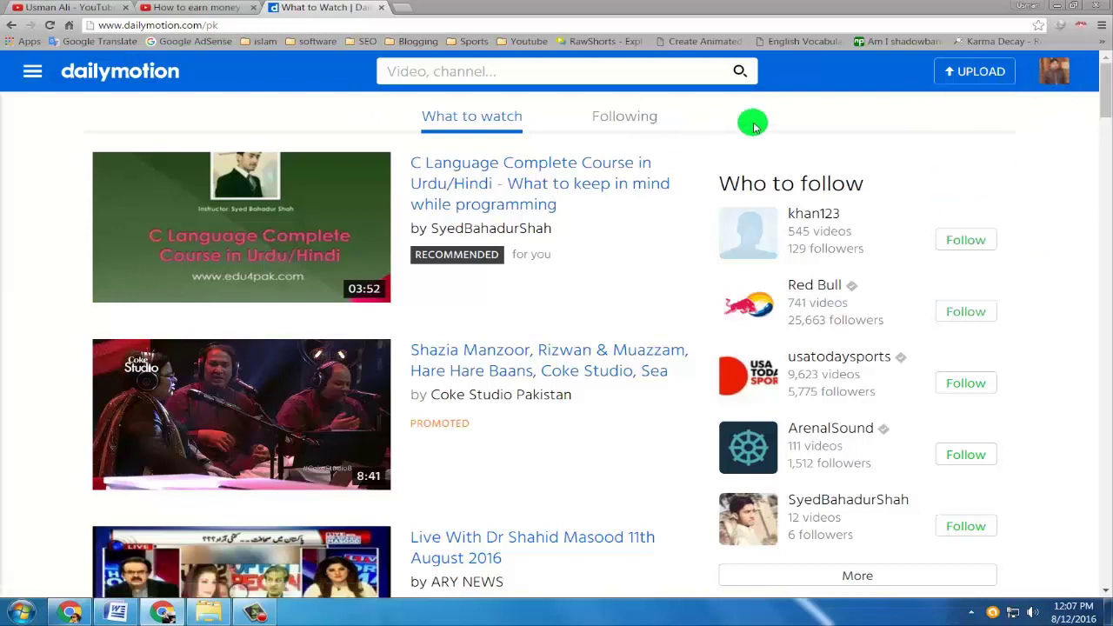
left_click(1055, 72)
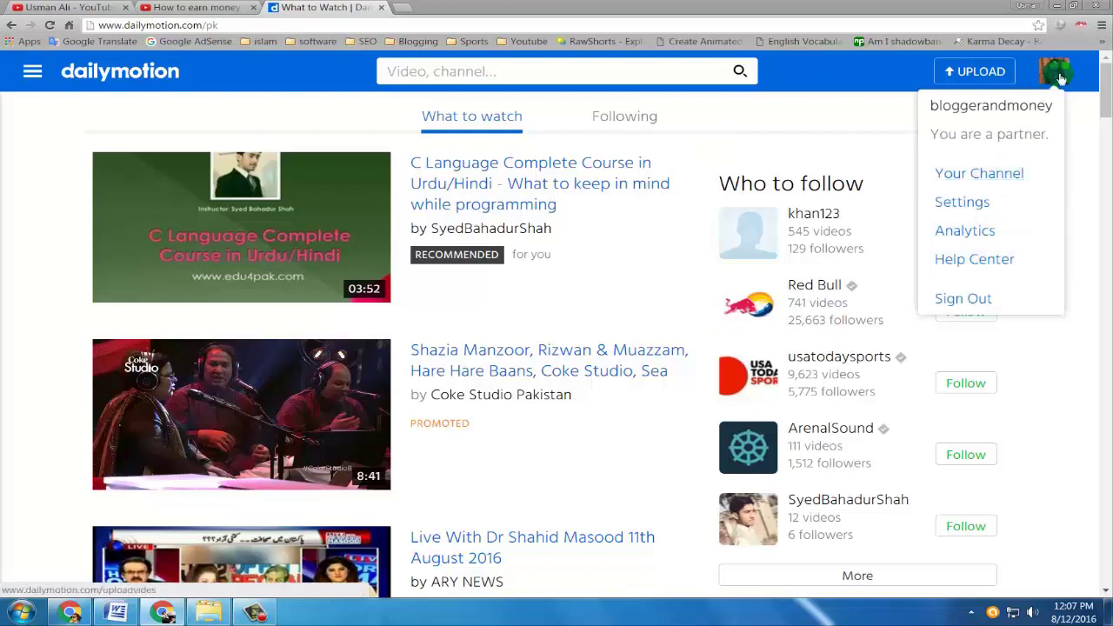
left_click(87, 100)
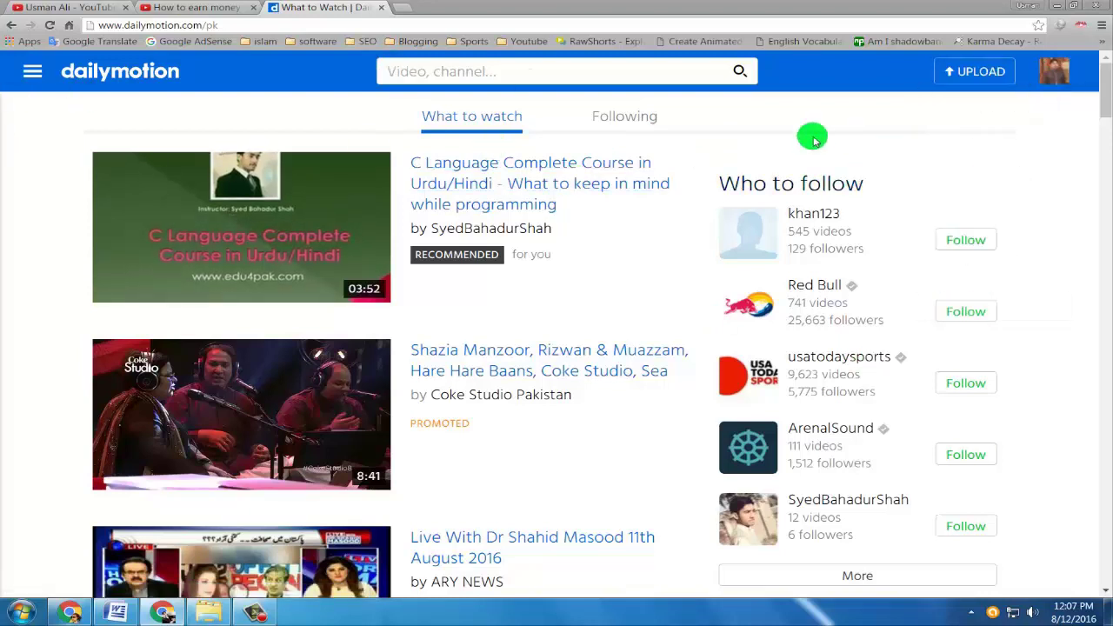
- Open the account's Settings and examine the monetization, account and partner feature sections
mouse_move(1061, 63)
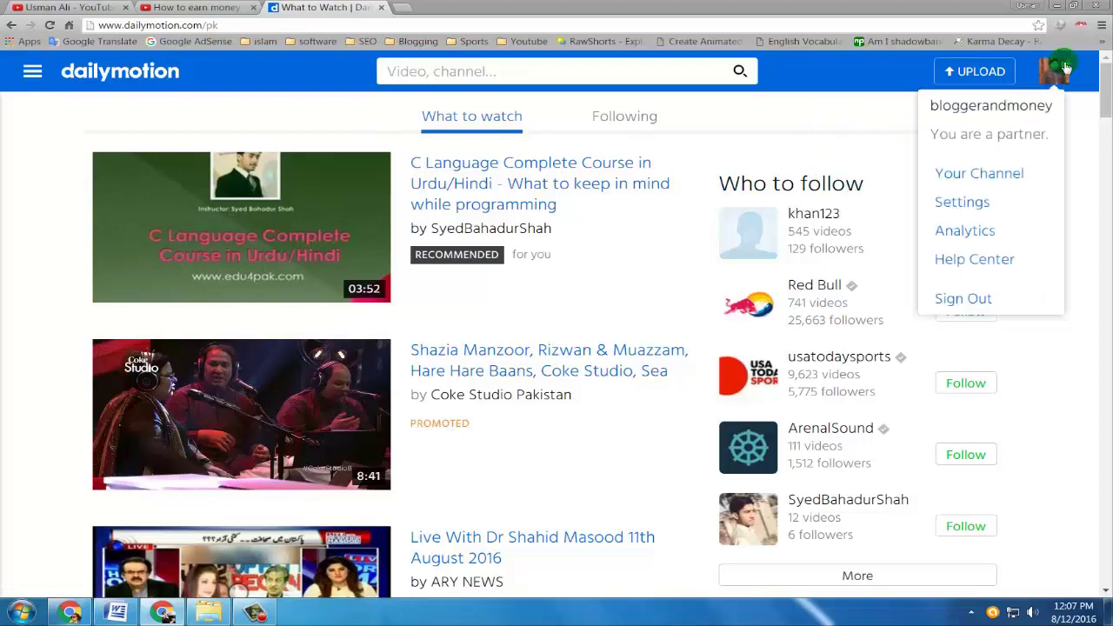
left_click(965, 206)
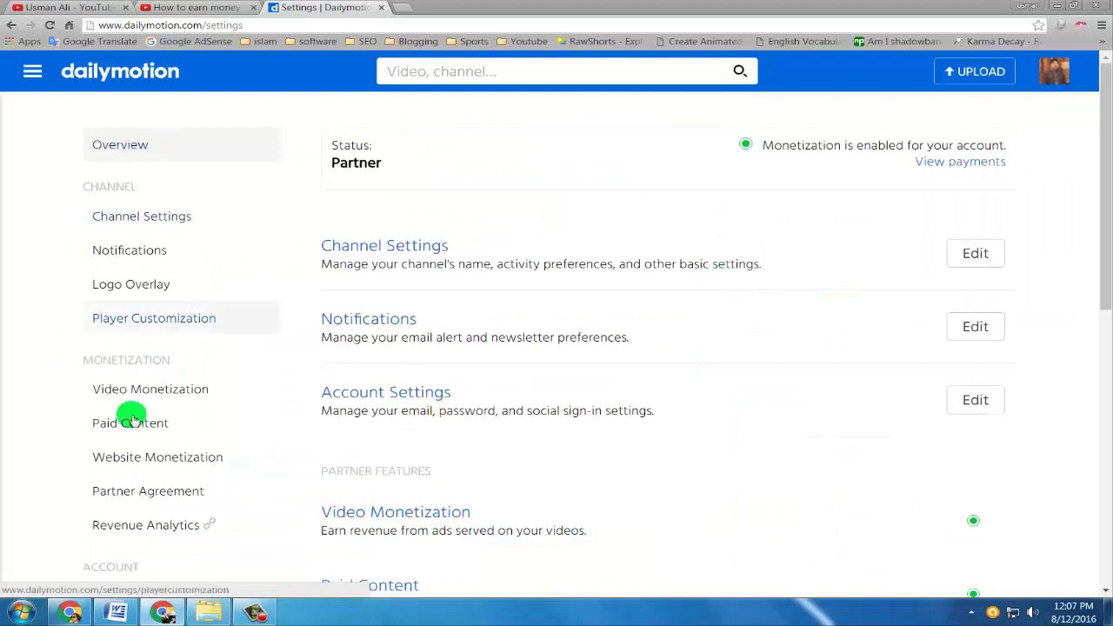
scroll(10, 287, "down", 3)
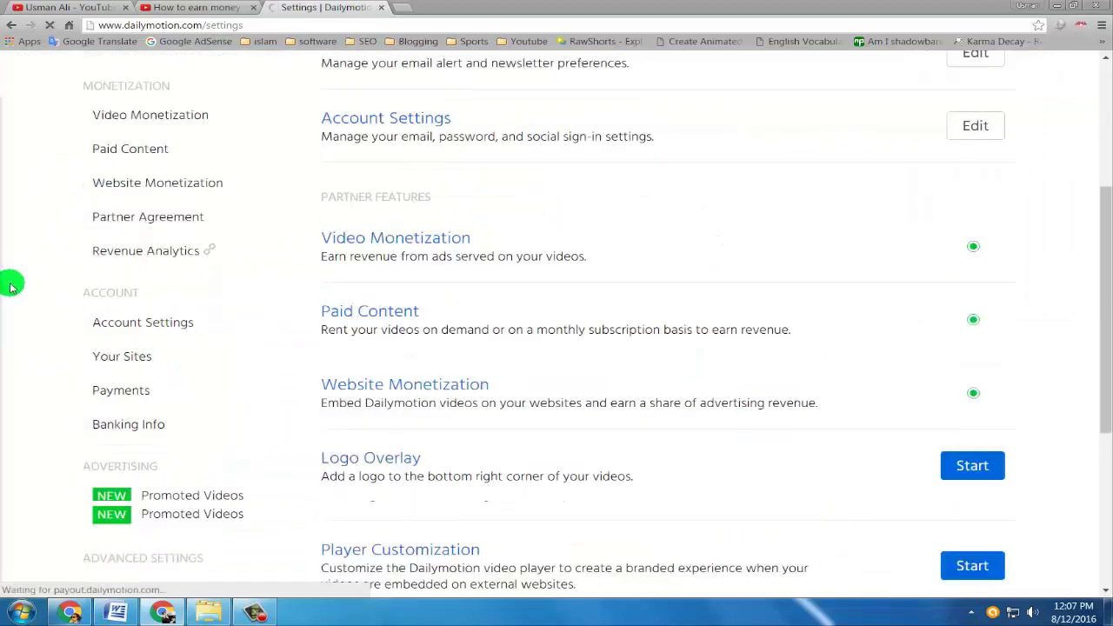
left_click_drag(1106, 298, 1095, 293)
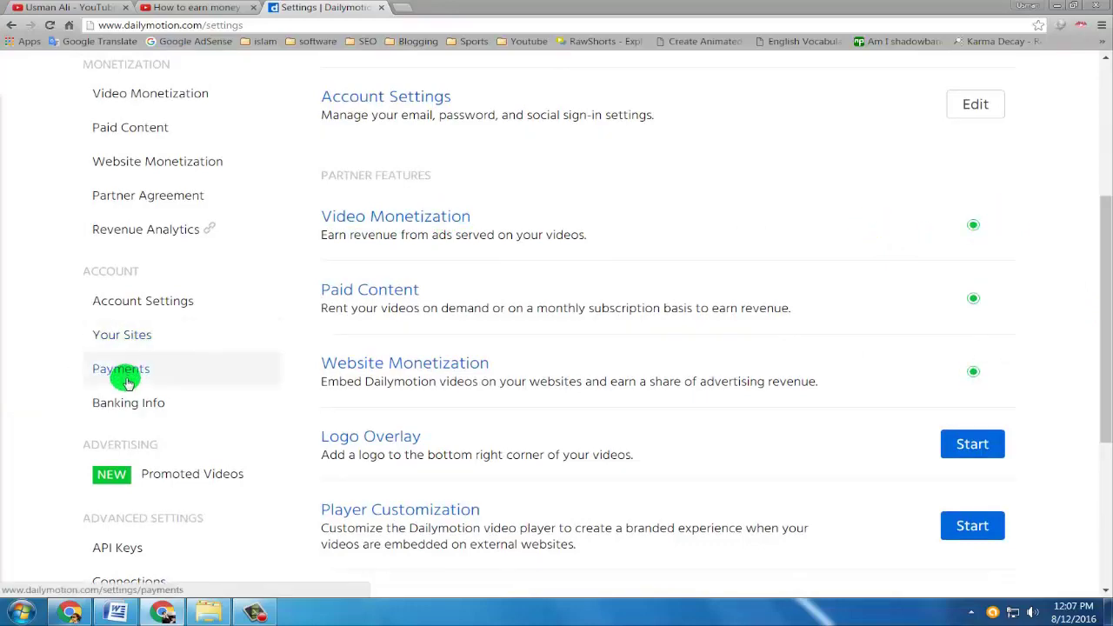
scroll(122, 374, "up", 4)
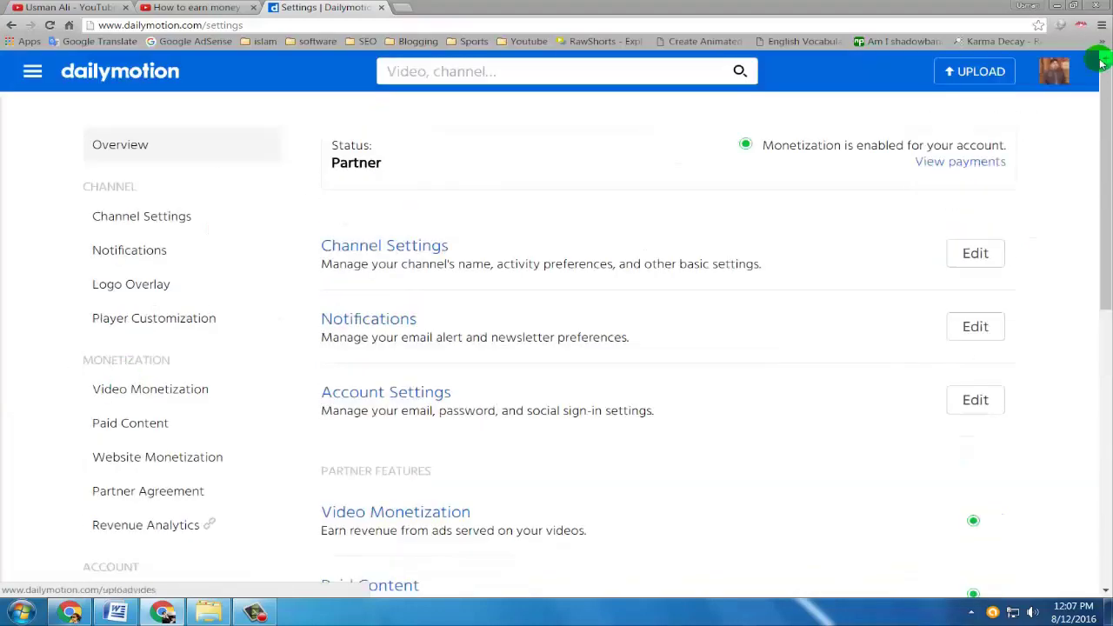
- Open the account's own channel, look over its statistics and featured video, and move the download bar to the player's far end
left_click(1062, 74)
left_click(972, 174)
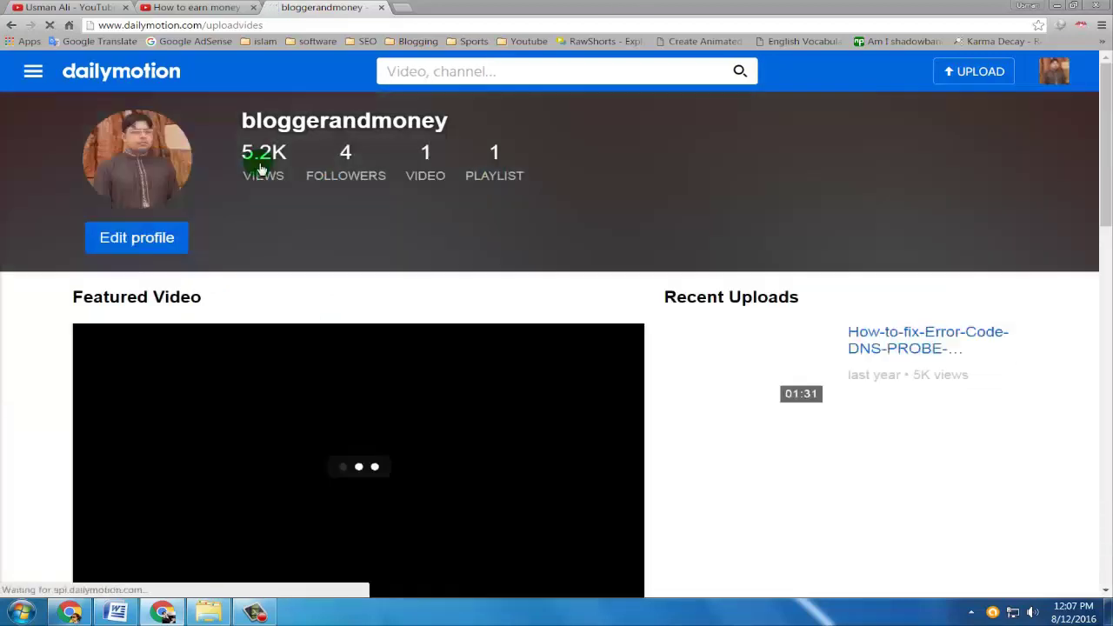
scroll(161, 348, "down", 3)
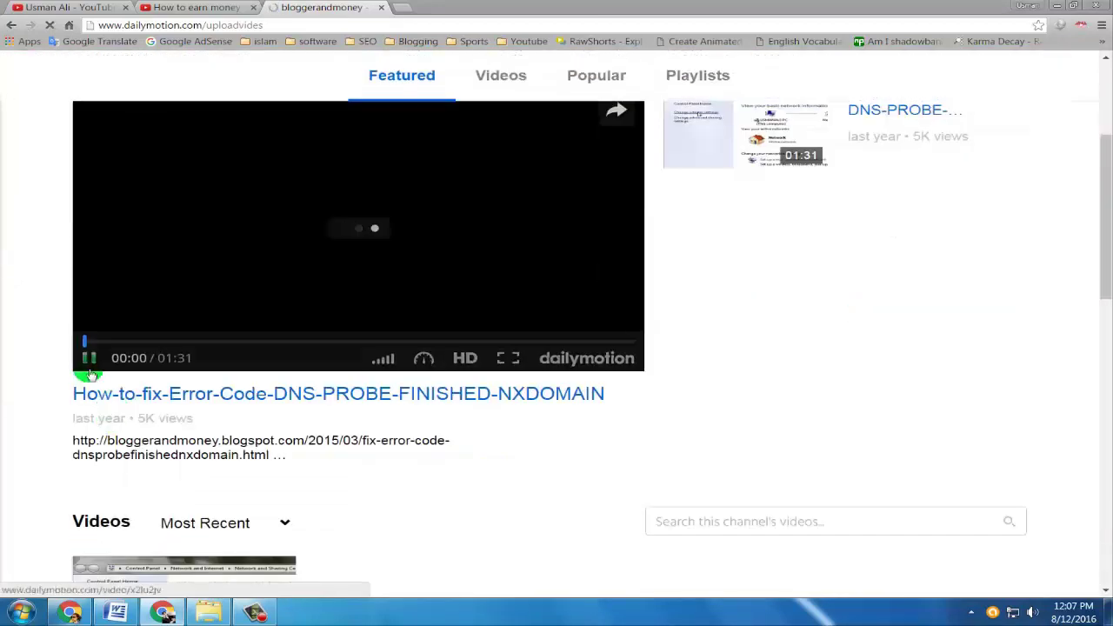
scroll(14, 400, "up", 3)
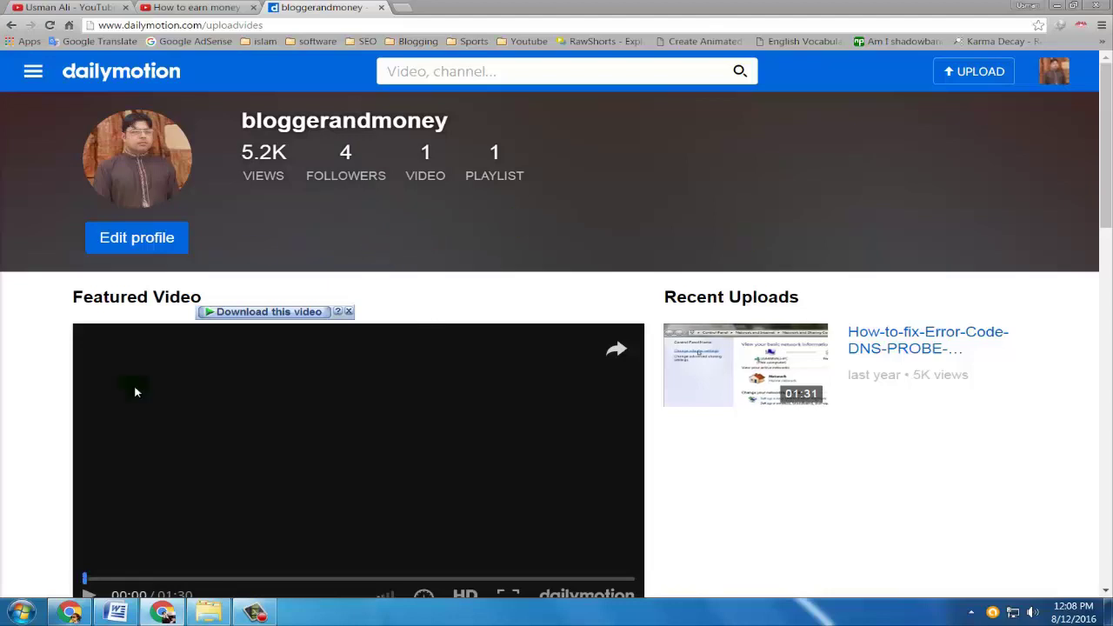
scroll(554, 285, "down", 1)
scroll(555, 285, "down", 3)
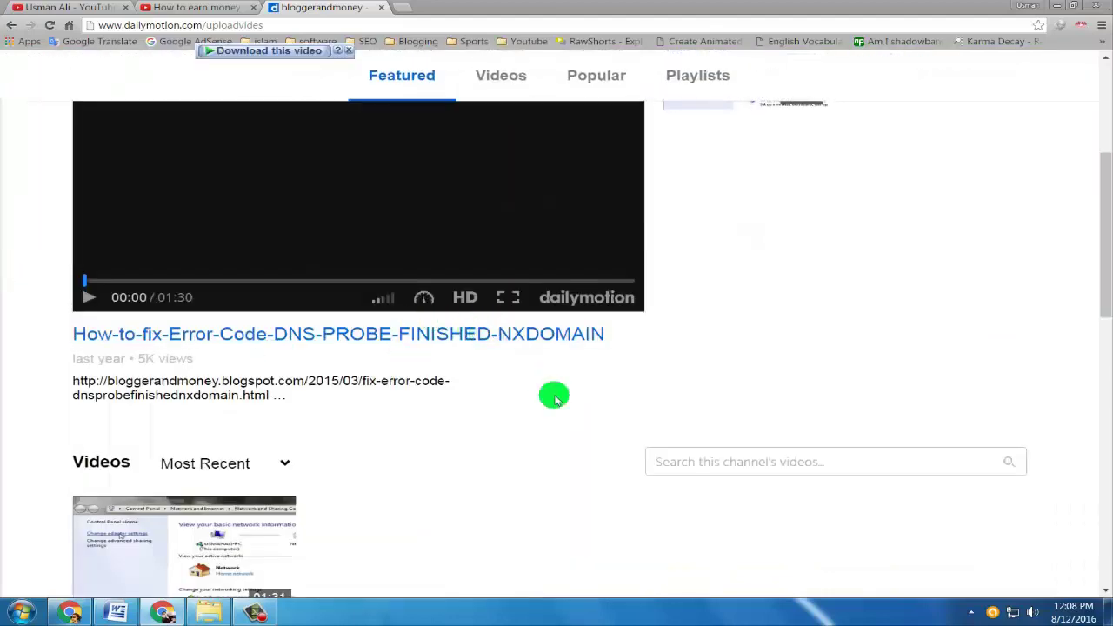
scroll(642, 423, "up", 3)
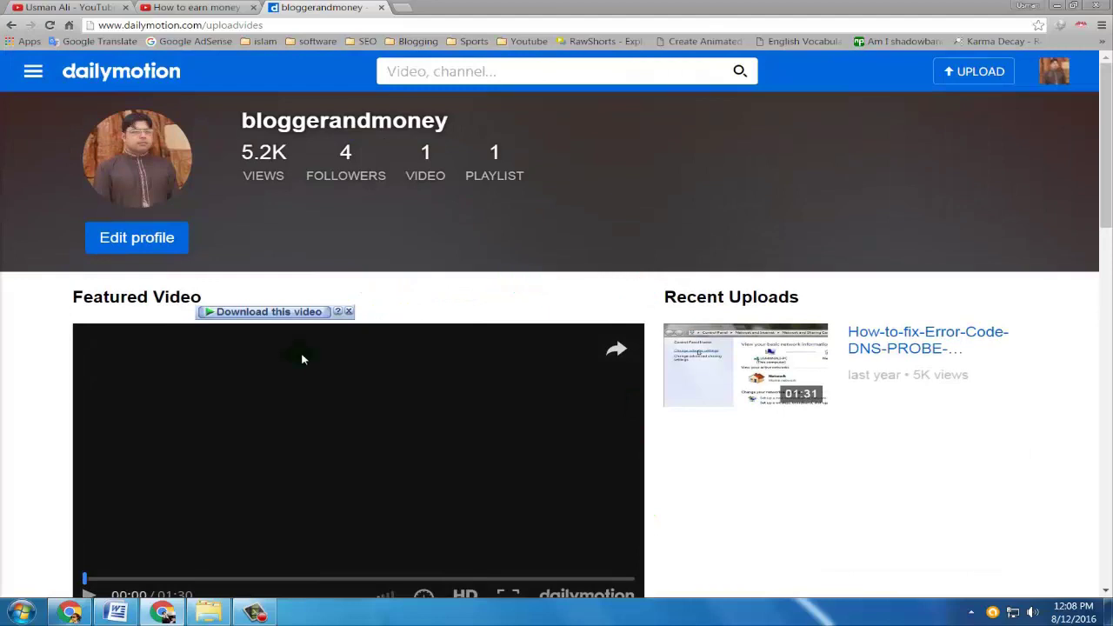
left_click_drag(348, 320, 639, 315)
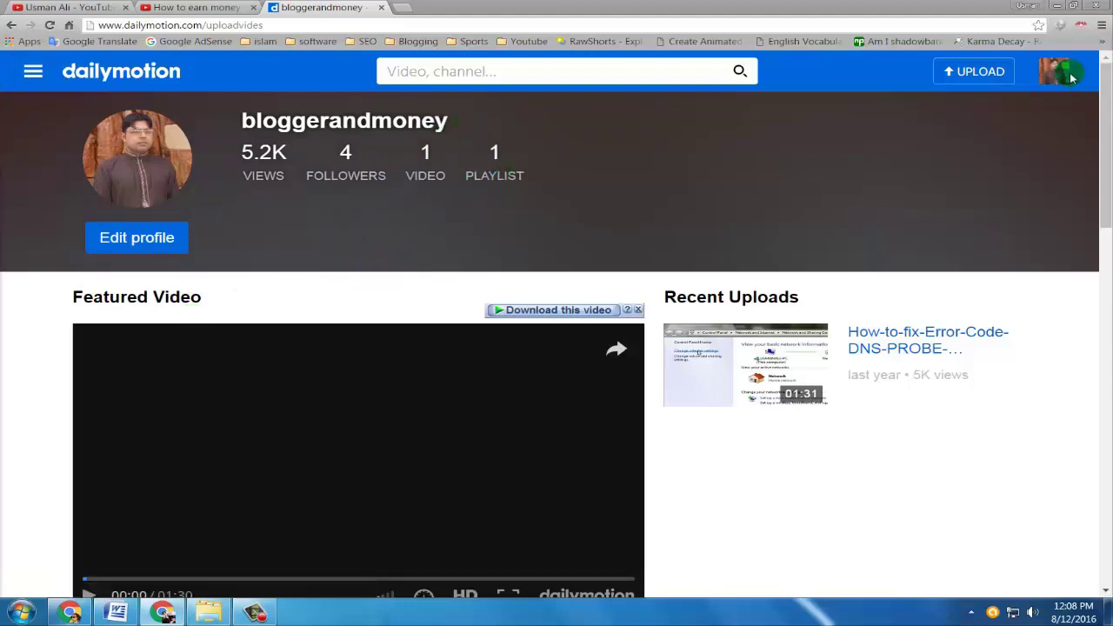
- Examine the featured DNS-PROBE error video's age and view count on the channel page
scroll(438, 333, "down", 4)
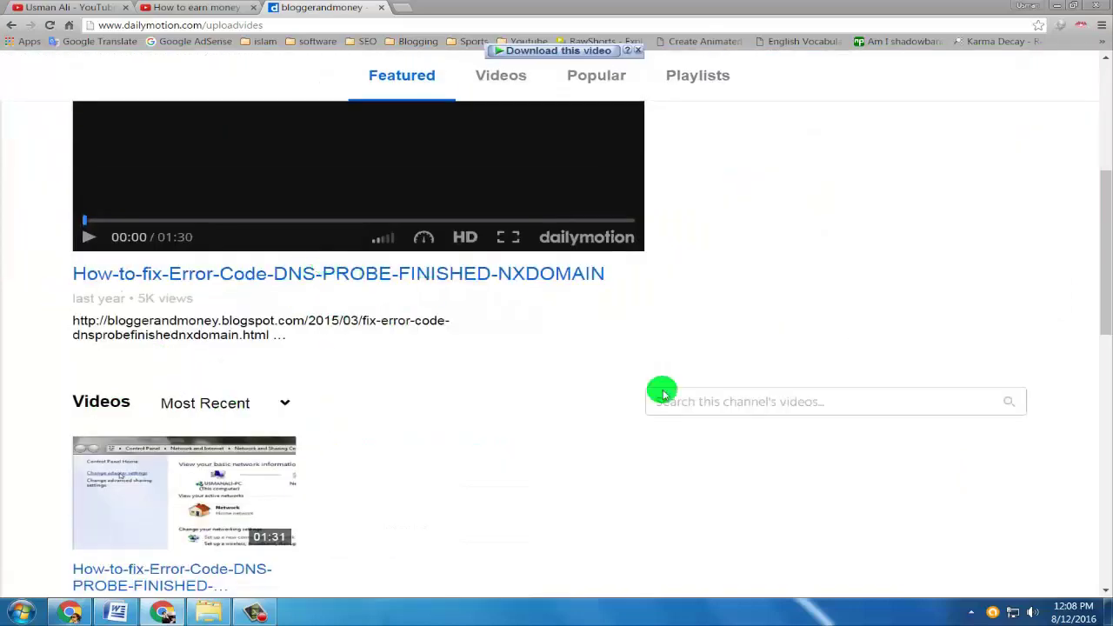
scroll(1076, 275, "up", 4)
scroll(224, 241, "down", 3)
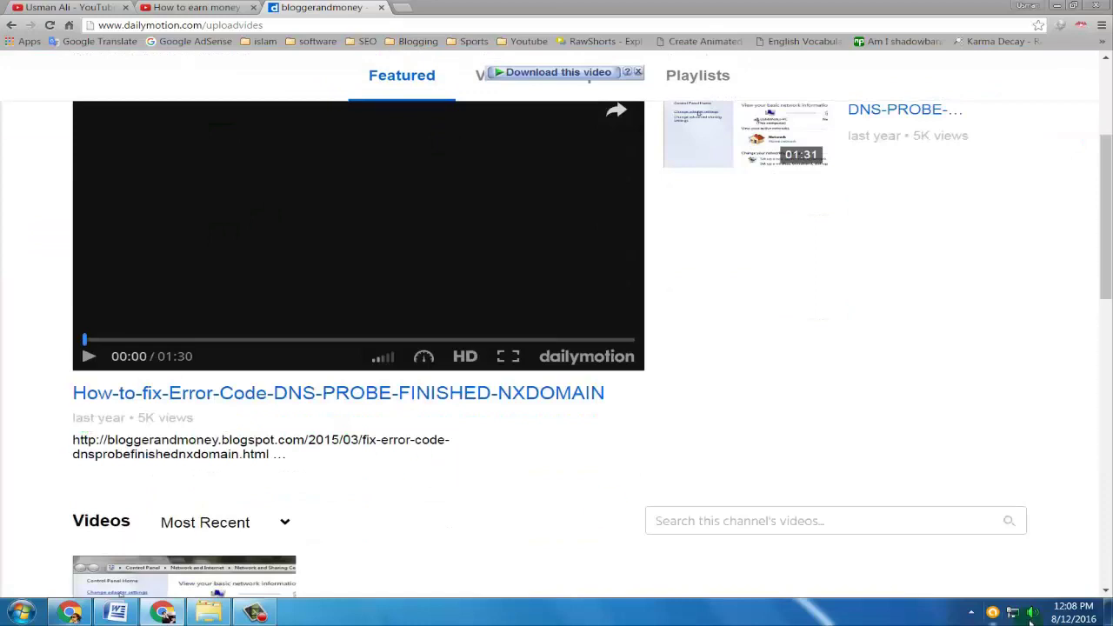
scroll(631, 339, "up", 3)
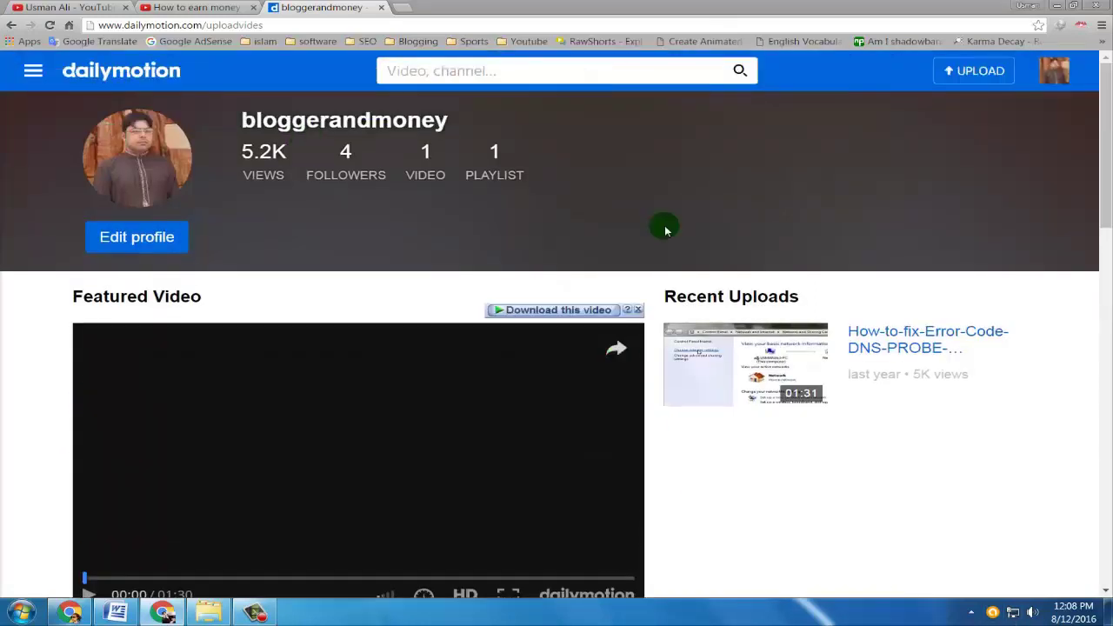
scroll(77, 366, "down", 3)
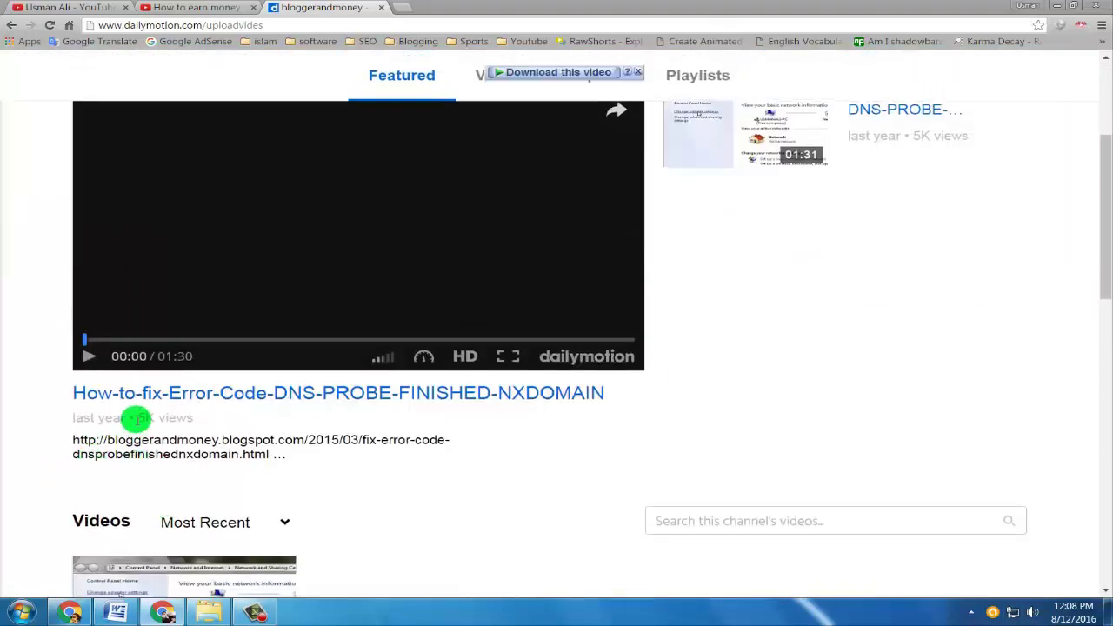
left_click_drag(137, 418, 182, 424)
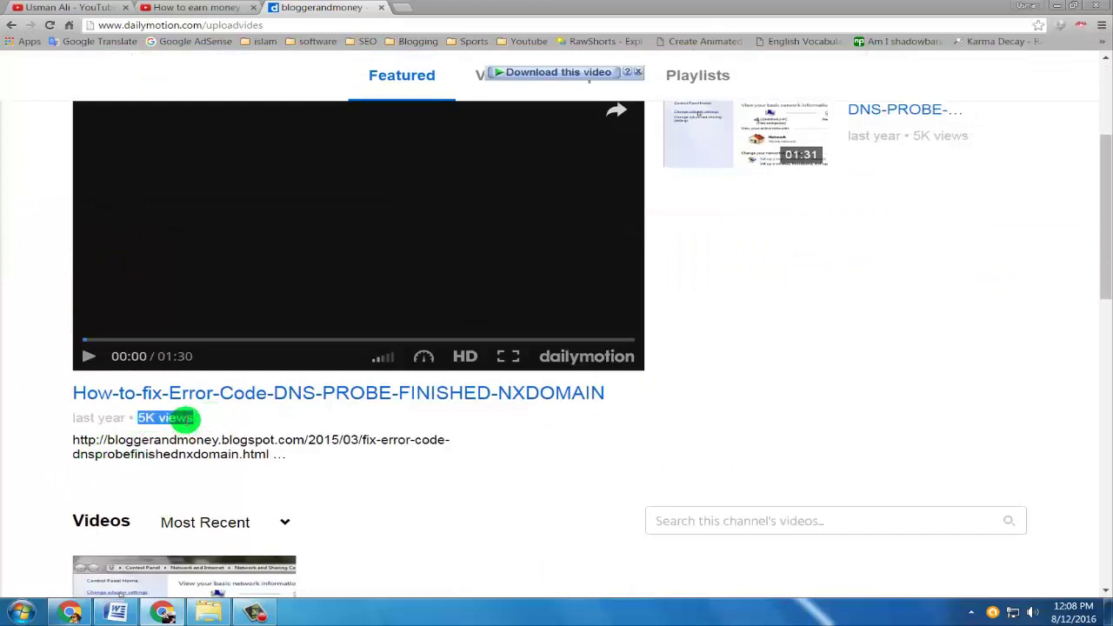
left_click(88, 429)
left_click_drag(72, 418, 176, 418)
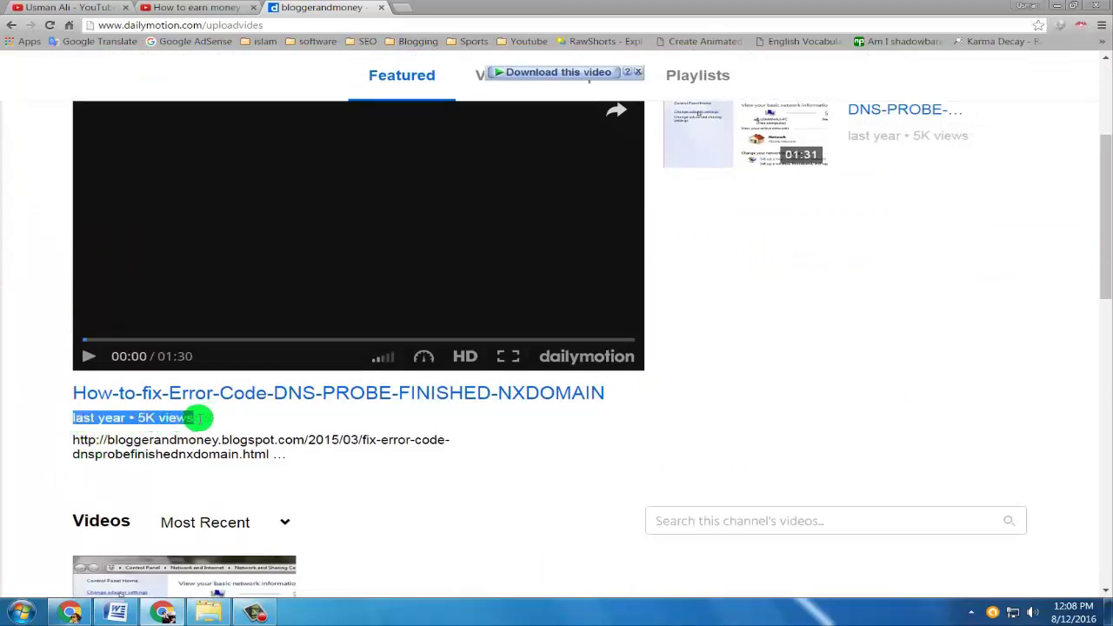
left_click(199, 421)
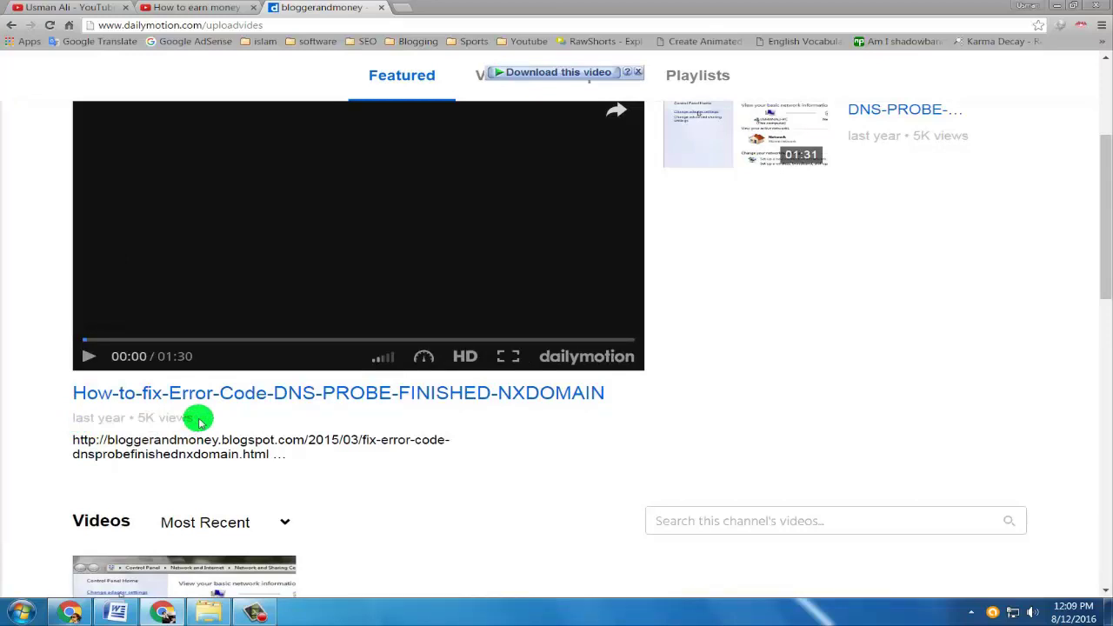
scroll(234, 549, "up", 3)
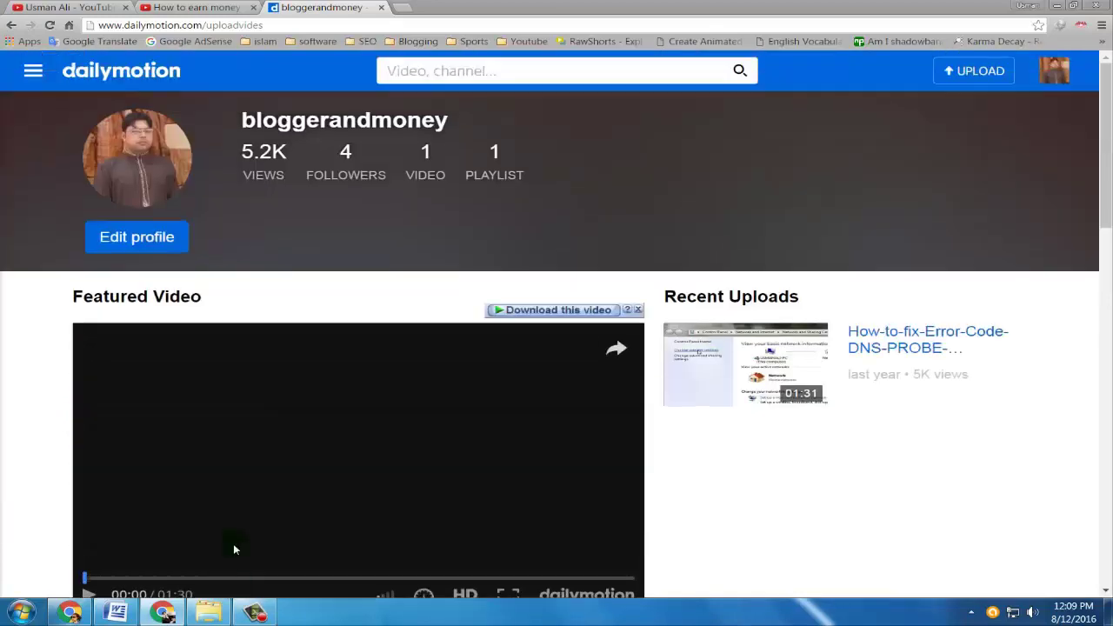
- Open the account's Settings, check the partner features, and open the Payments page
mouse_move(1056, 142)
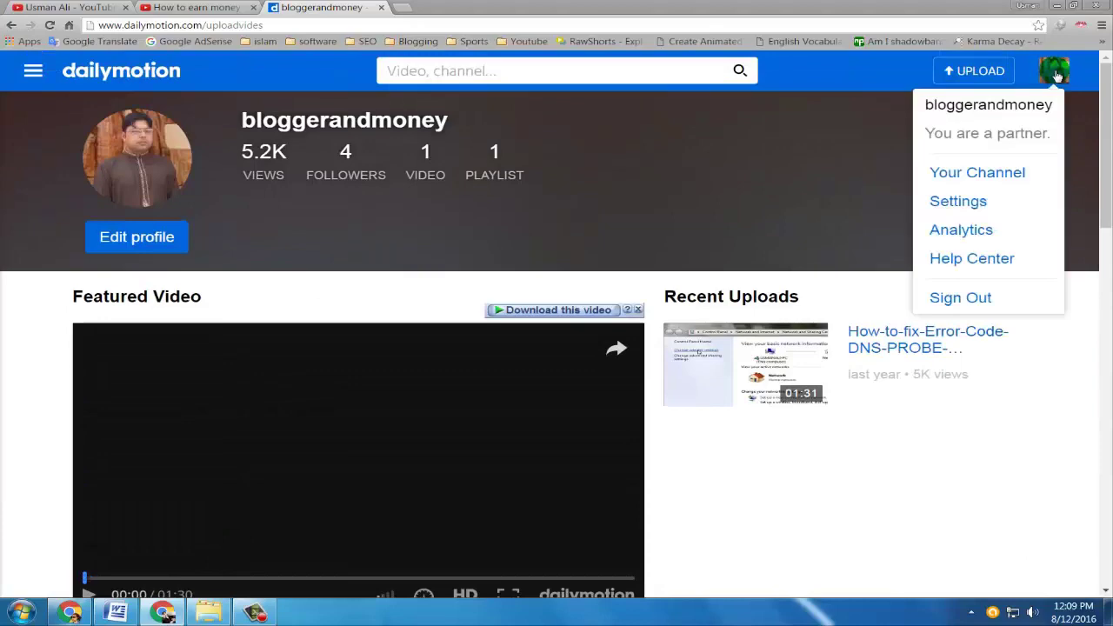
left_click(983, 200)
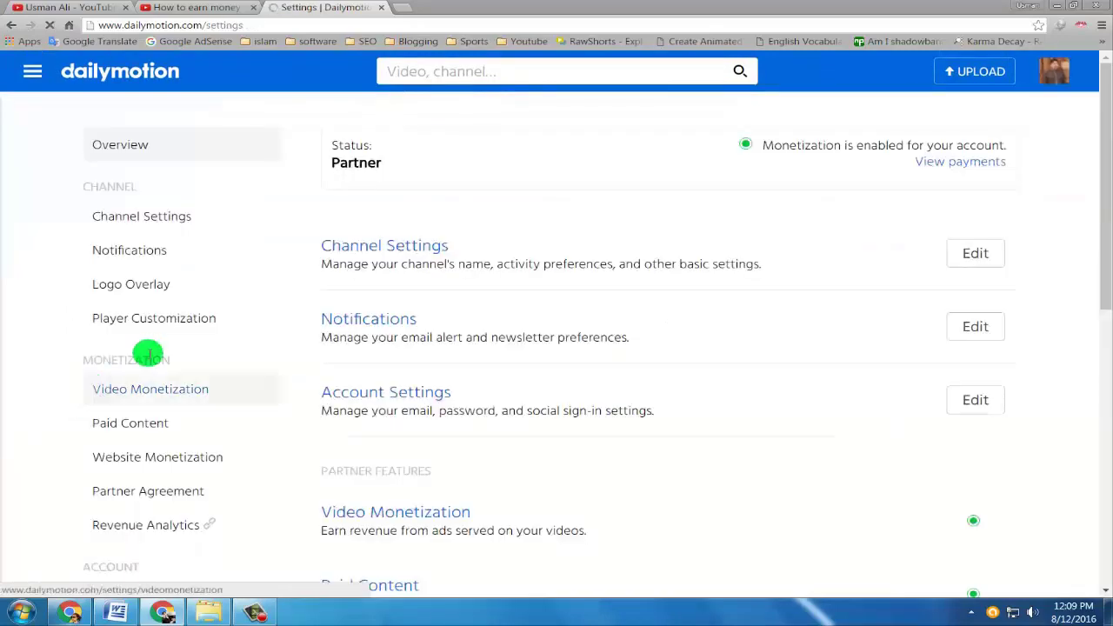
scroll(1095, 367, "down", 3)
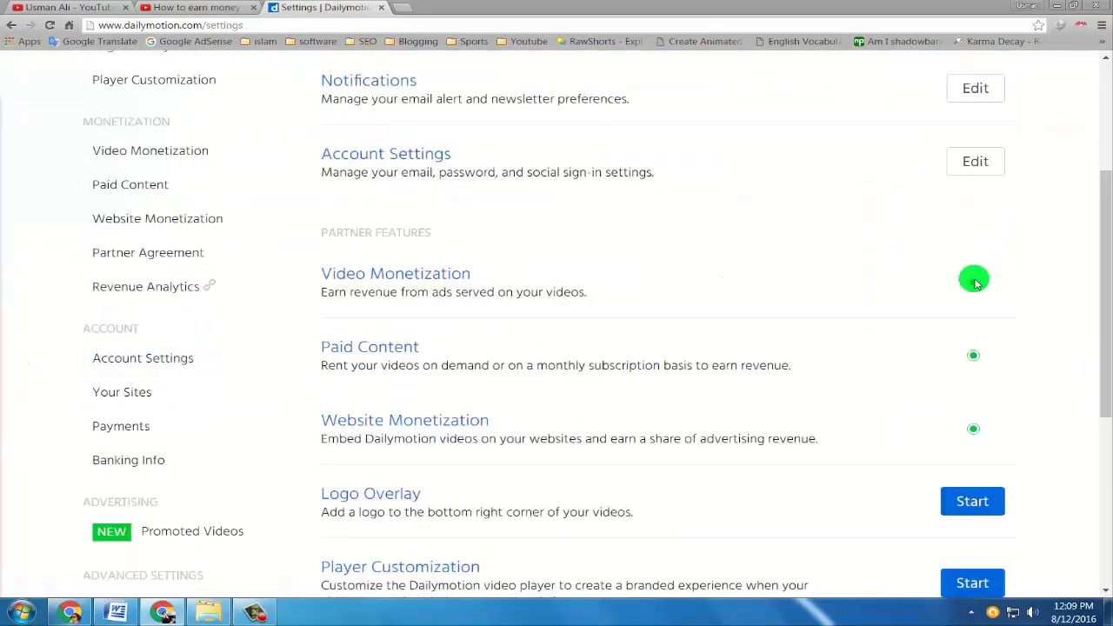
left_click(133, 434)
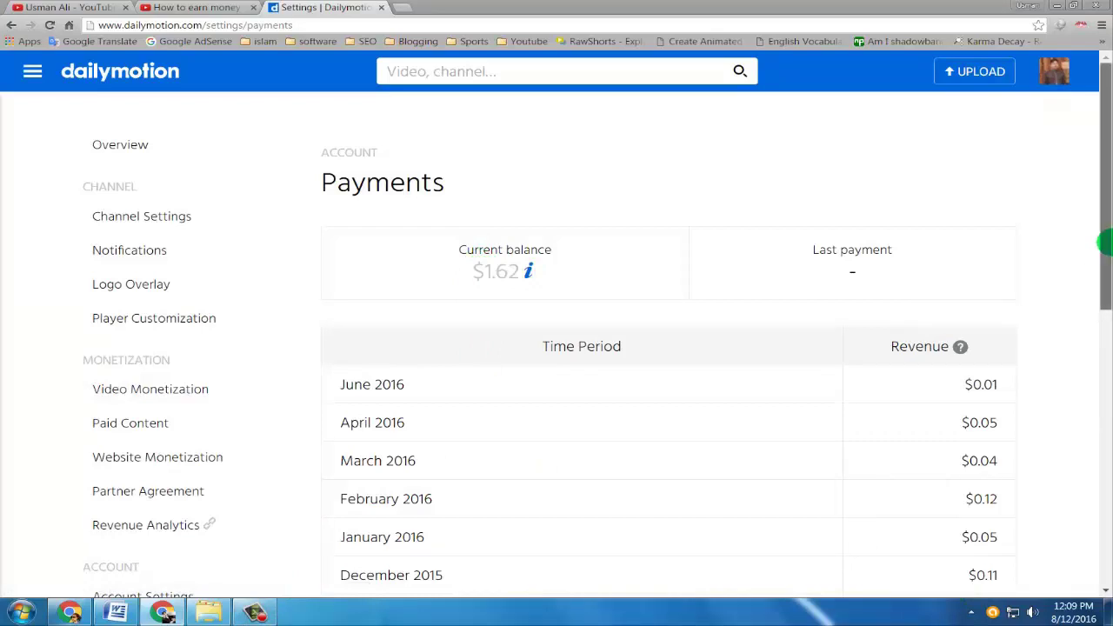
- Examine the current balance, last payment and monthly revenue table down to the July 2015 entry
left_click_drag(1102, 235, 1099, 283)
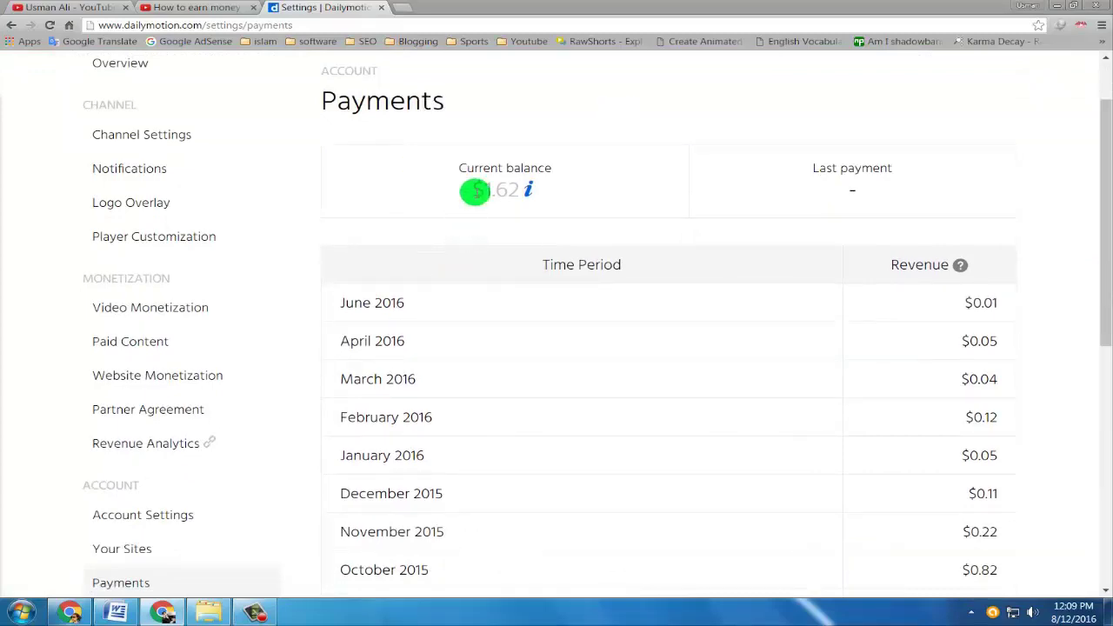
mouse_move(525, 193)
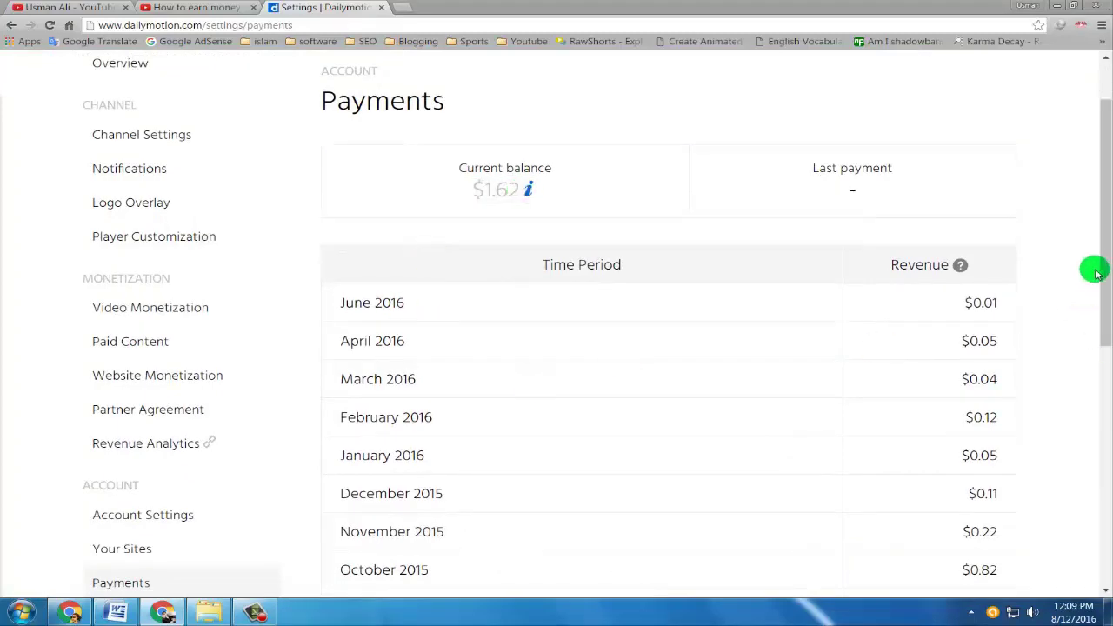
scroll(1101, 391, "down", 2)
scroll(1101, 514, "down", 4)
left_click_drag(1100, 514, 1104, 255)
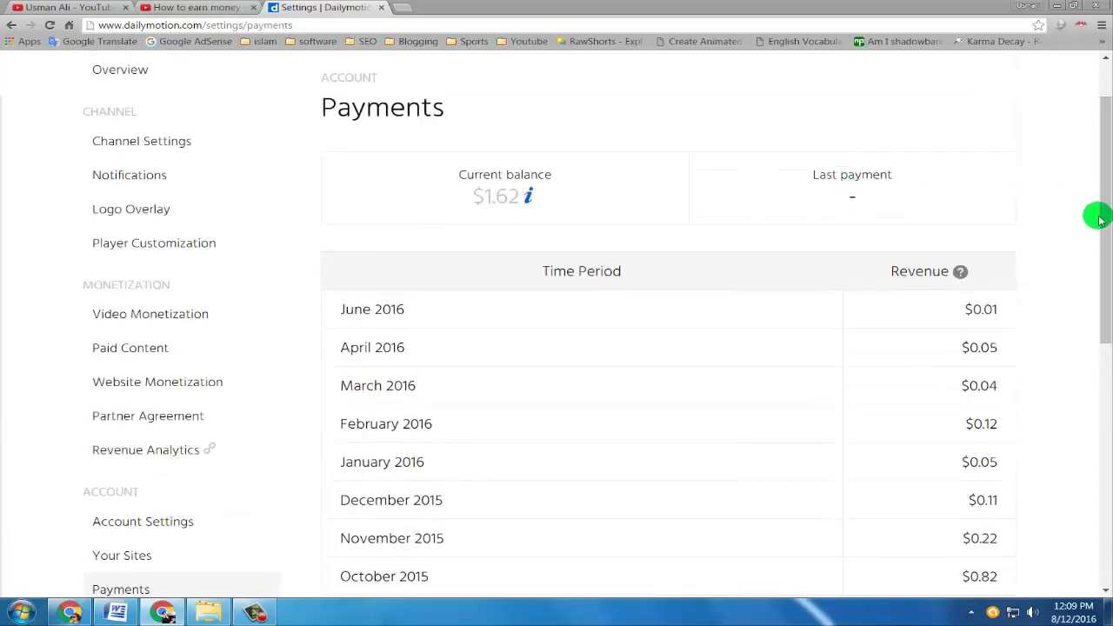
left_click_drag(1106, 202, 1106, 283)
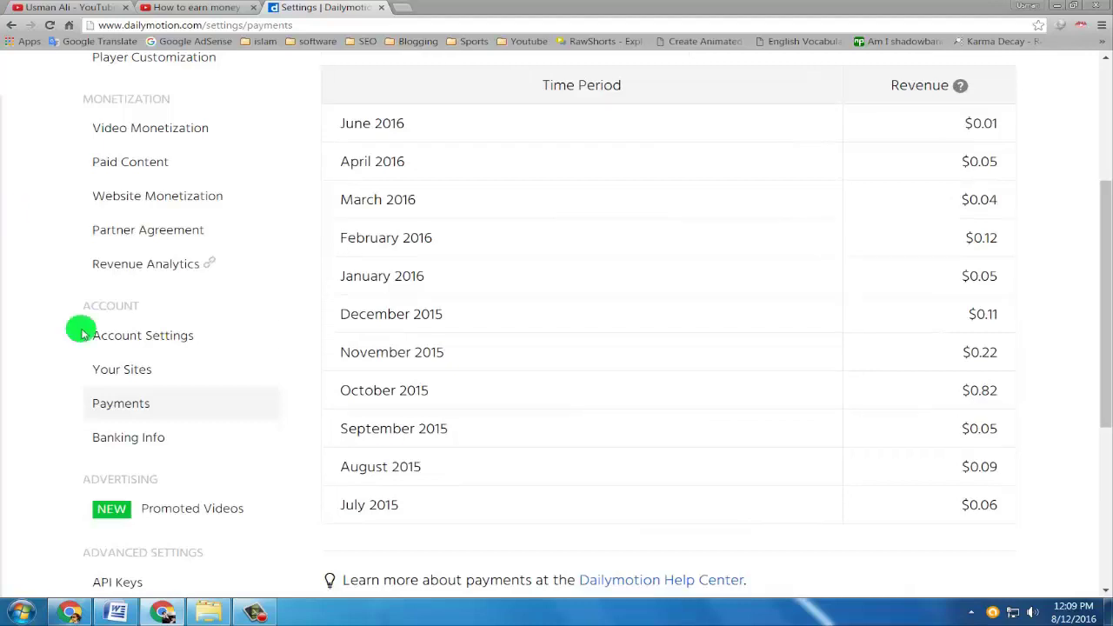
left_click_drag(335, 503, 466, 503)
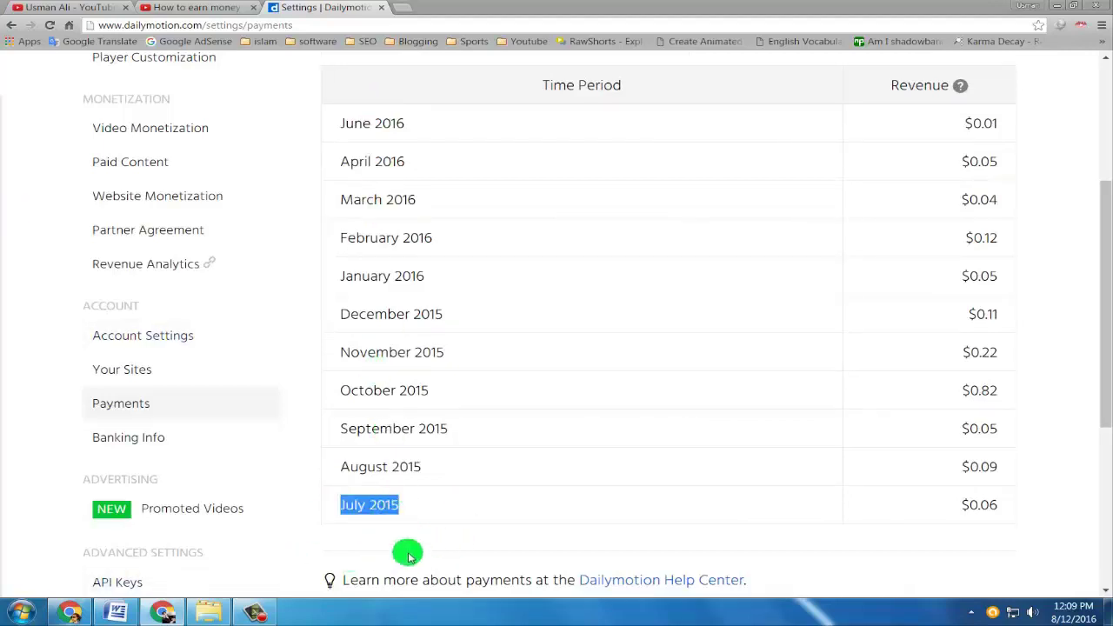
left_click(383, 505)
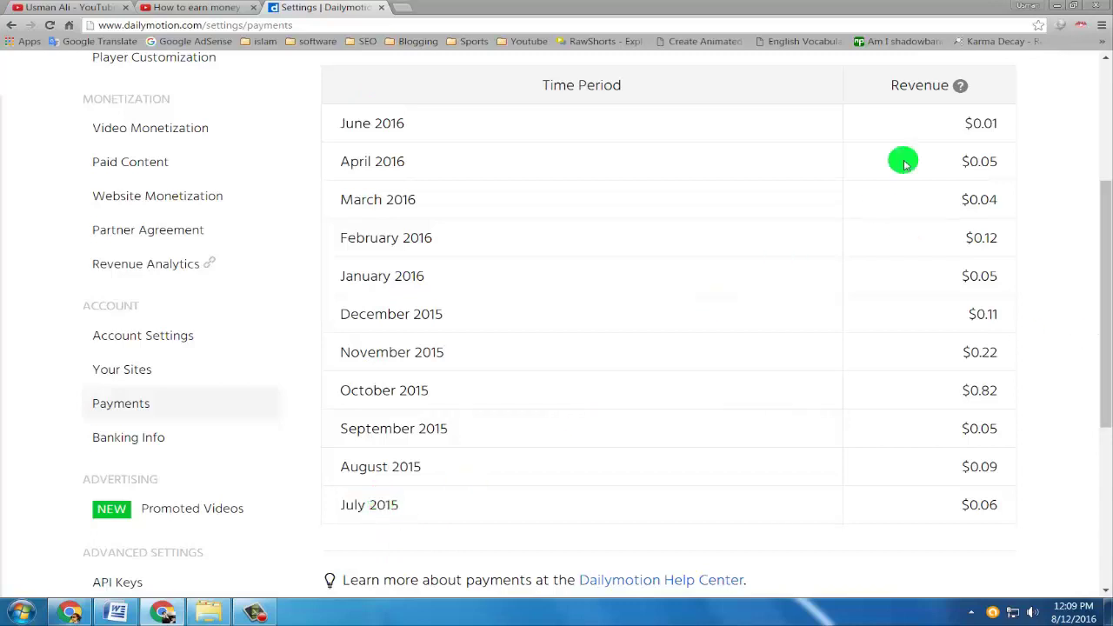
- Open the Banking Info form and enter the account holder's first and last name
left_click(146, 447)
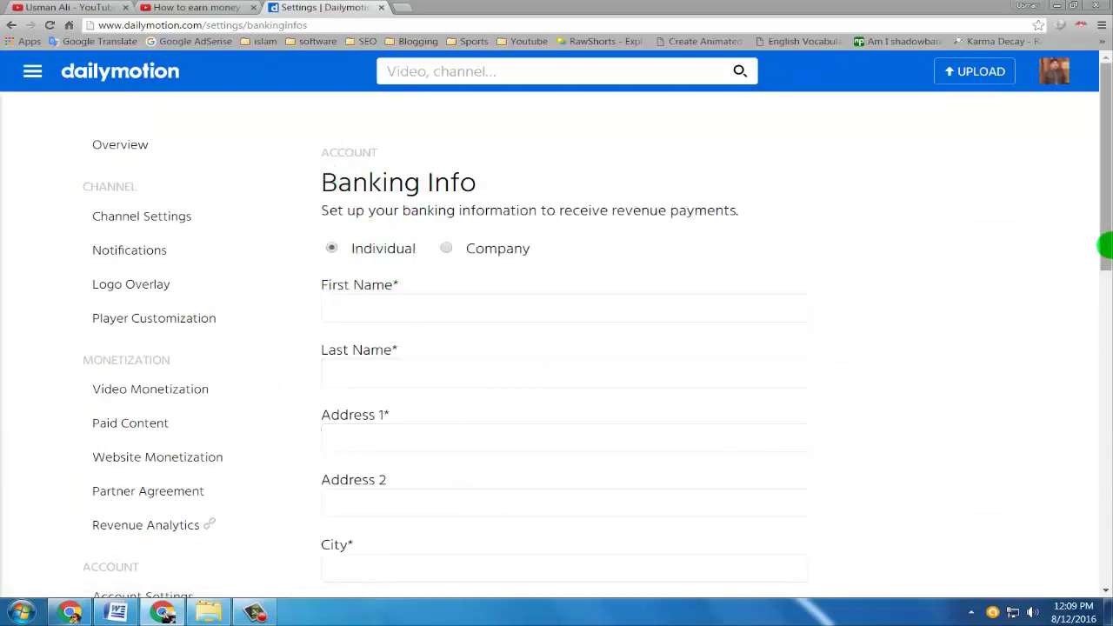
mouse_move(1107, 235)
left_mouse_down()
mouse_move(1093, 448)
mouse_move(1100, 241)
left_mouse_up()
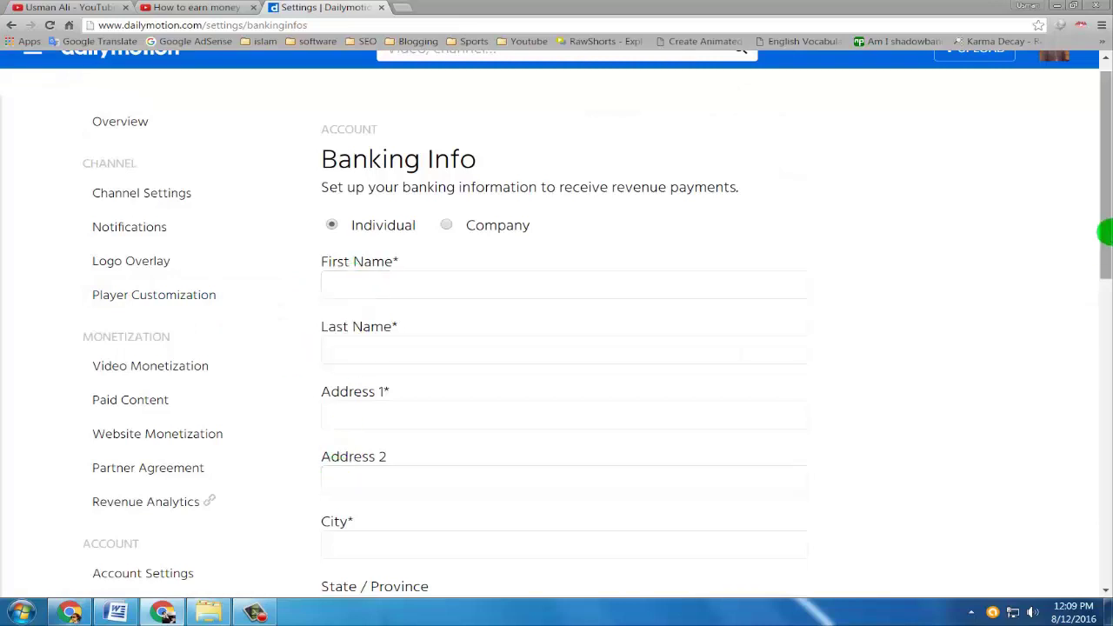
left_click(355, 292)
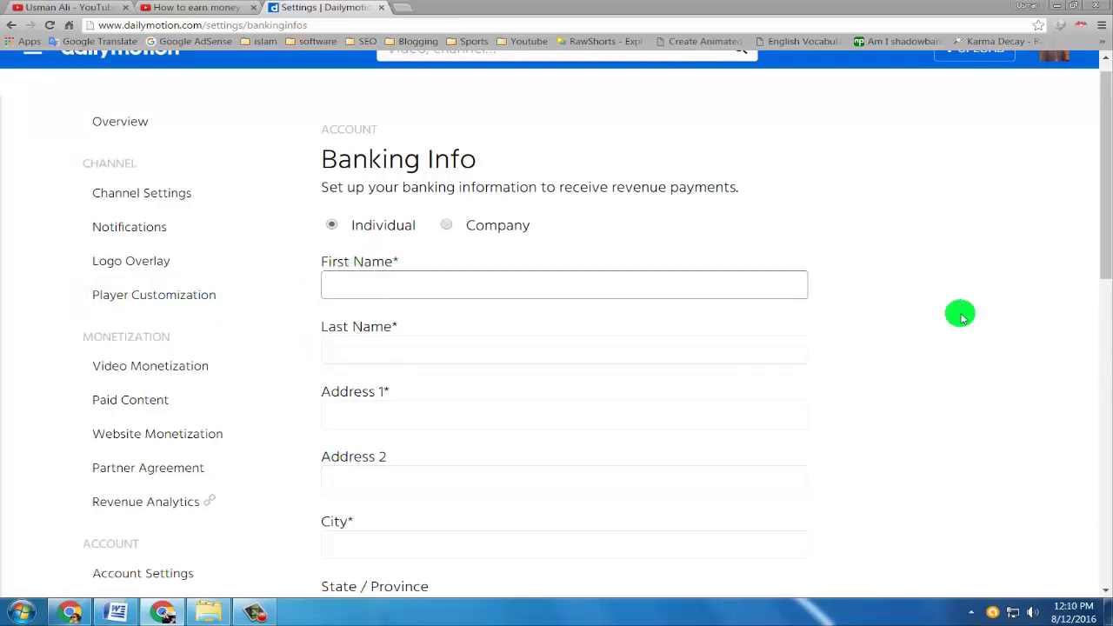
type("Usman")
key("Tab")
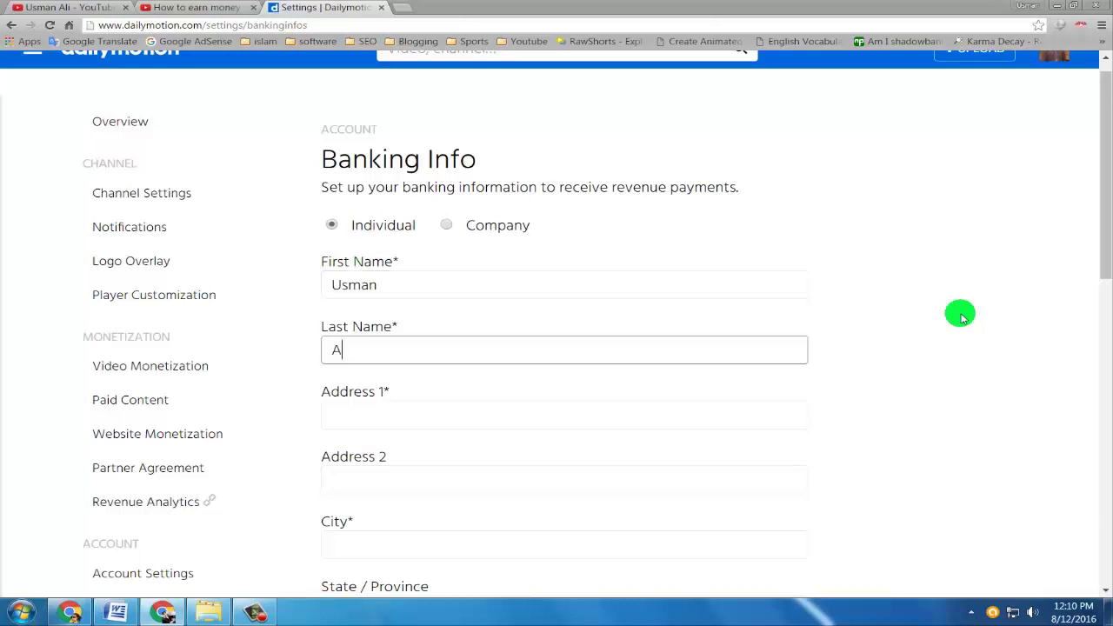
key("Tab")
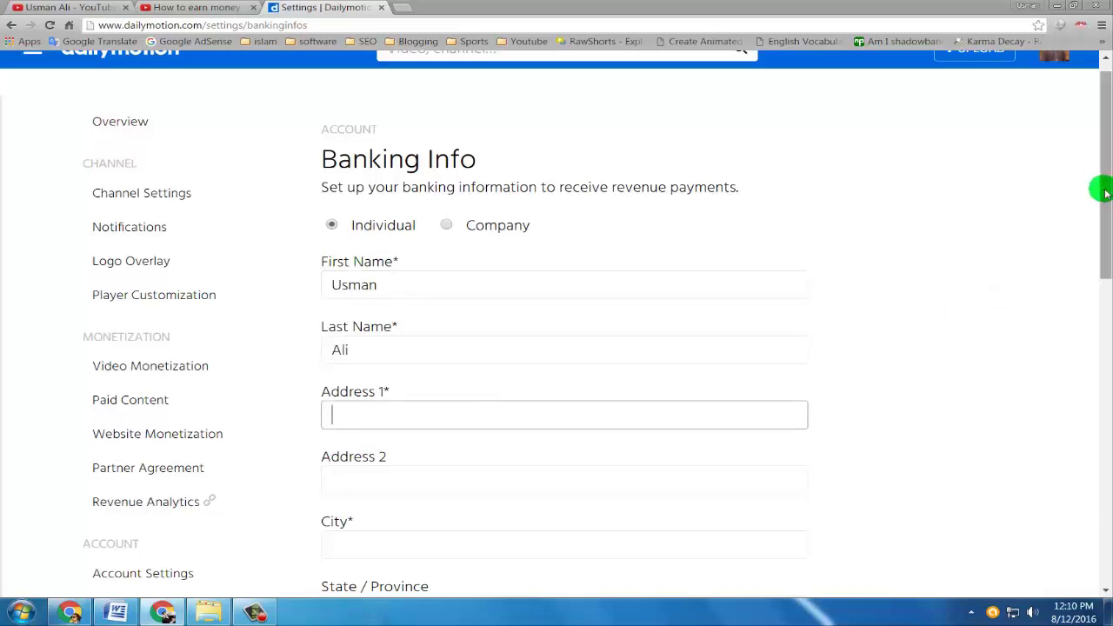
- Fill in the account holder's city, state or province, and postal code on the banking form
left_click_drag(1105, 186, 1105, 208)
left_click(391, 495)
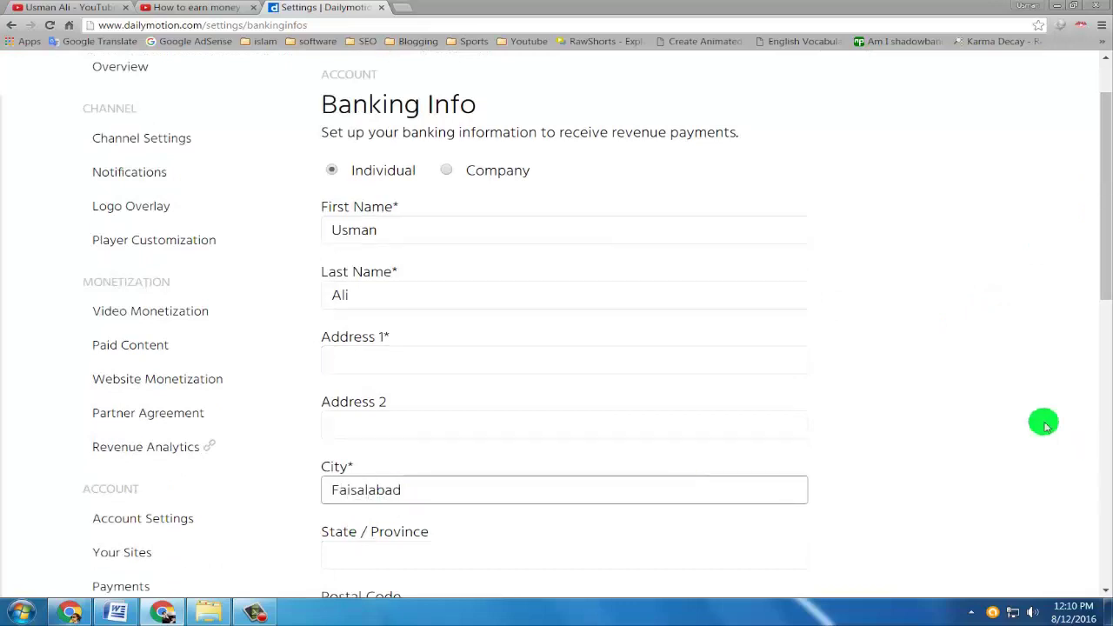
left_click_drag(1105, 251, 1097, 318)
left_click(409, 419)
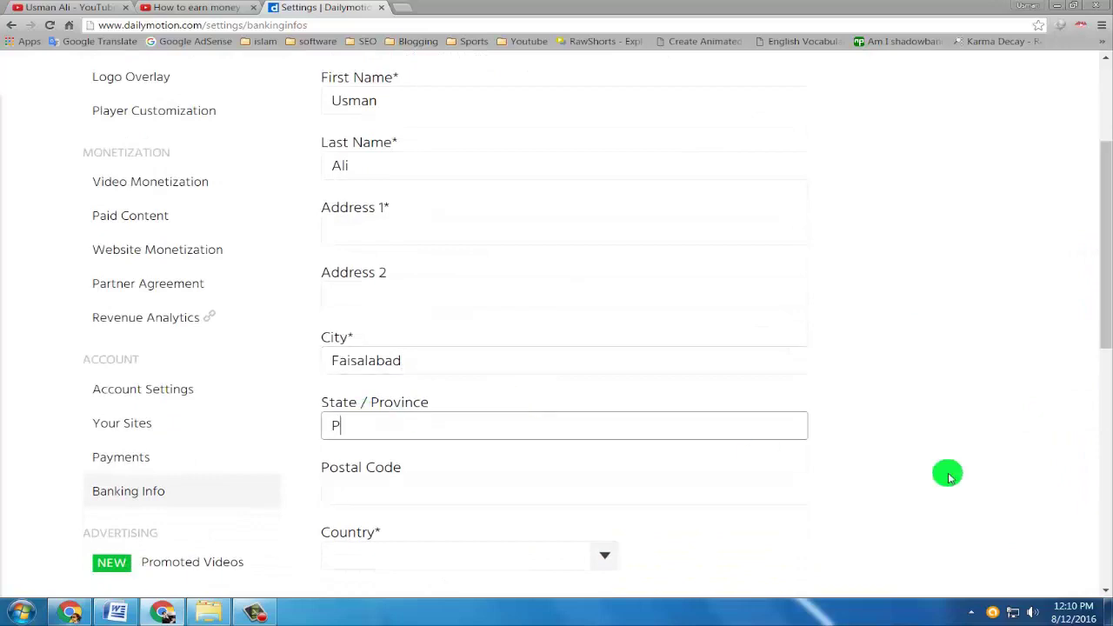
key("Tab")
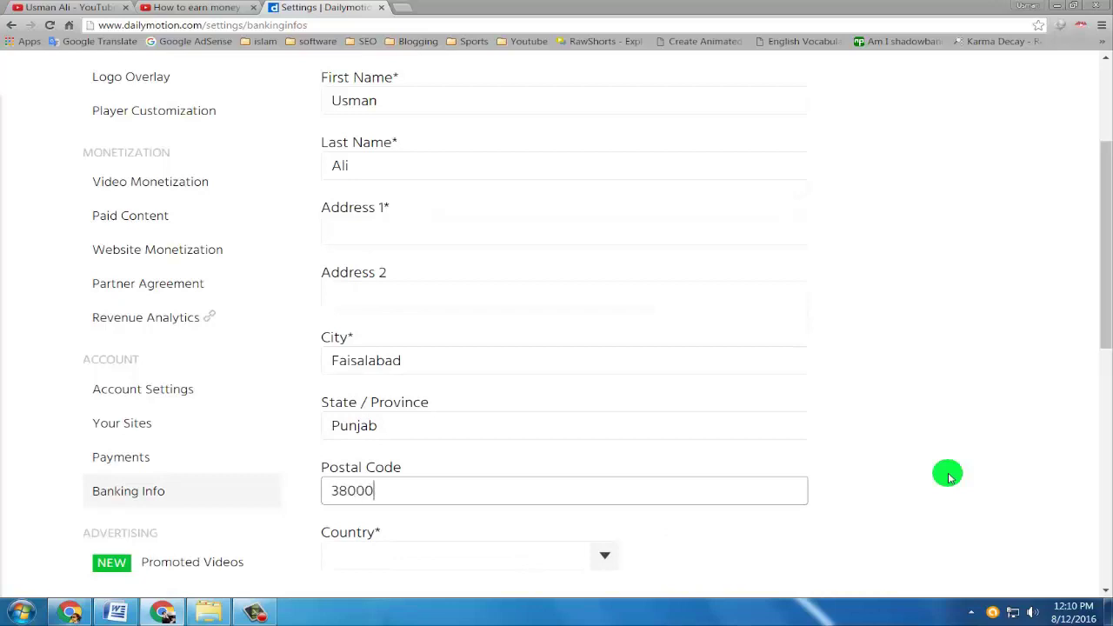
type("38000")
- Set the country on the banking form to Pakistan
left_click_drag(1102, 313, 1093, 383)
left_click(561, 386)
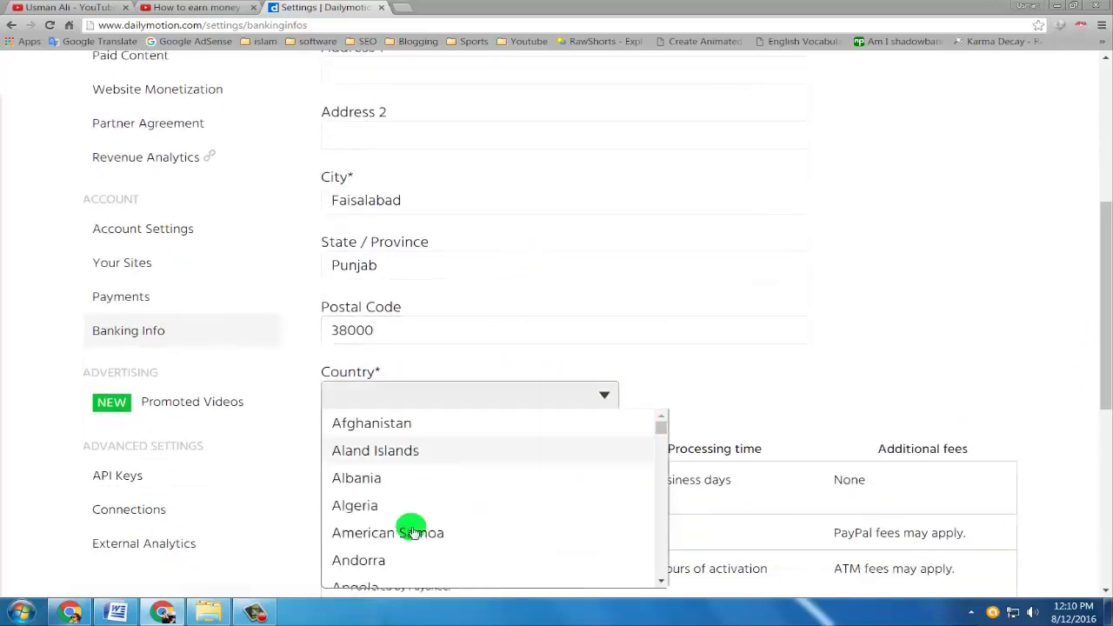
key("p")
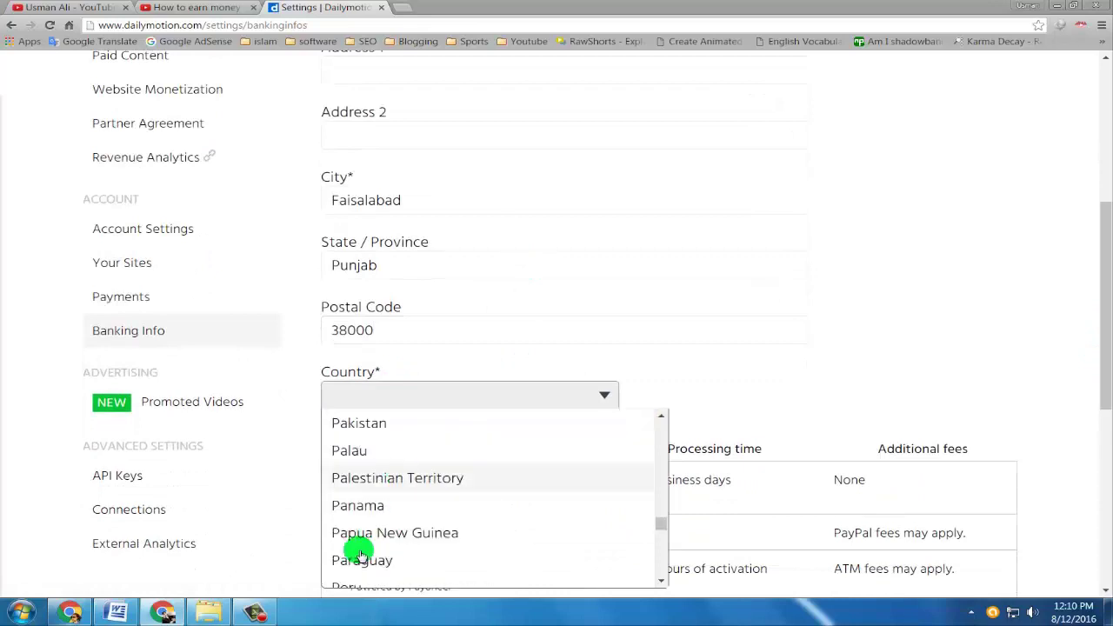
left_click(365, 425)
- Review the payment methods and select Prepaid debit Mastercard, powered by Payoneer
left_click_drag(1102, 271, 1103, 370)
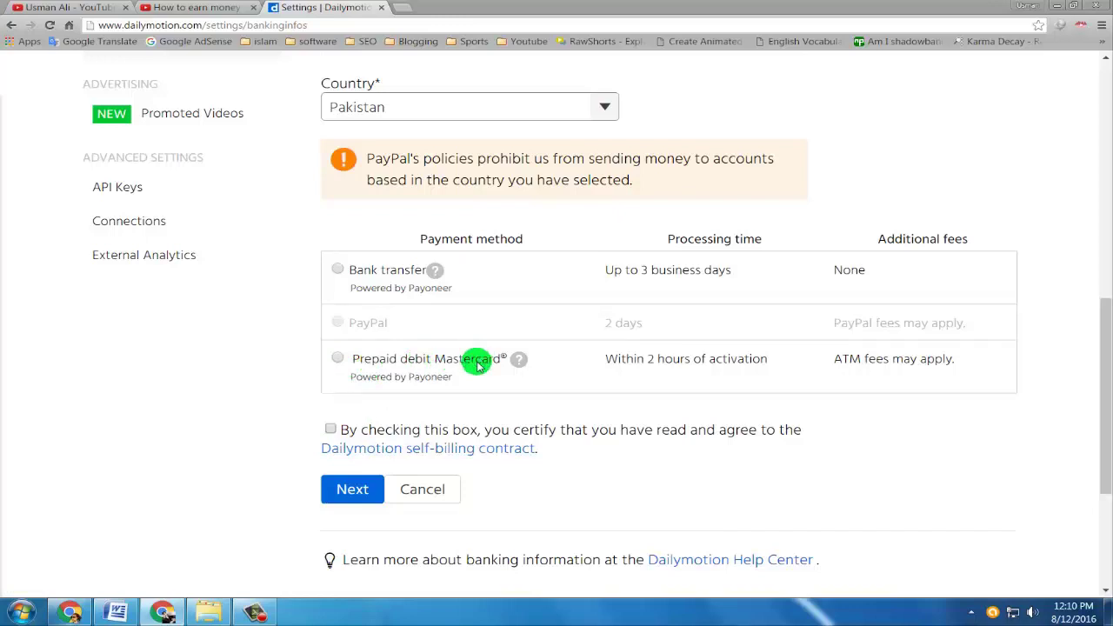
left_click_drag(408, 380, 490, 377)
left_click(426, 377)
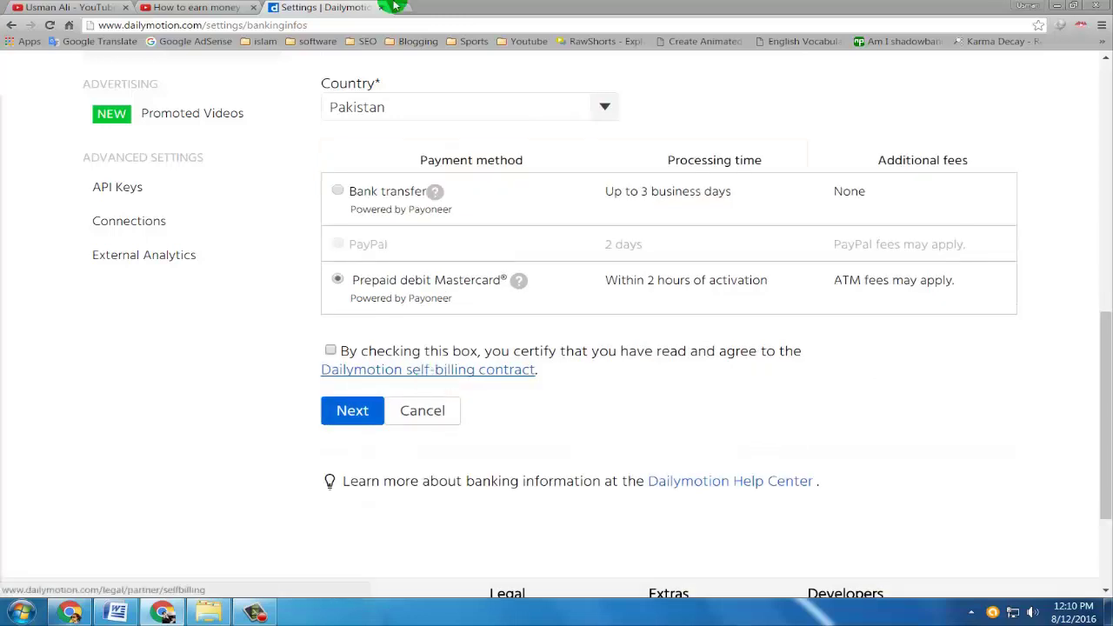
- Search Google for payoneer in a new tab and open the Payoneer website
left_click(403, 9)
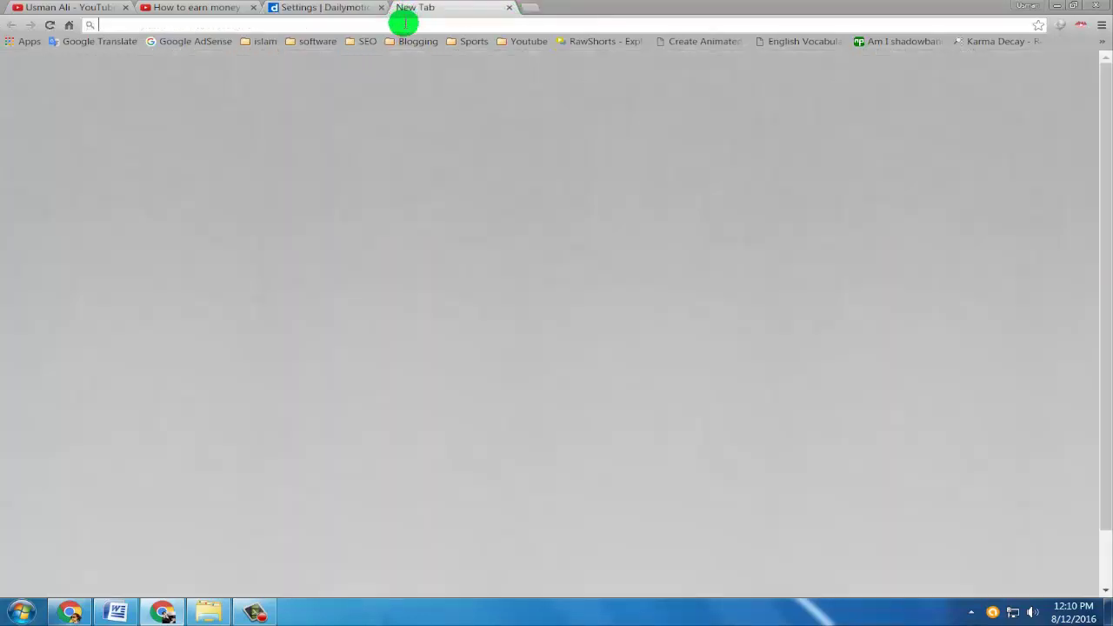
type("paynorr")
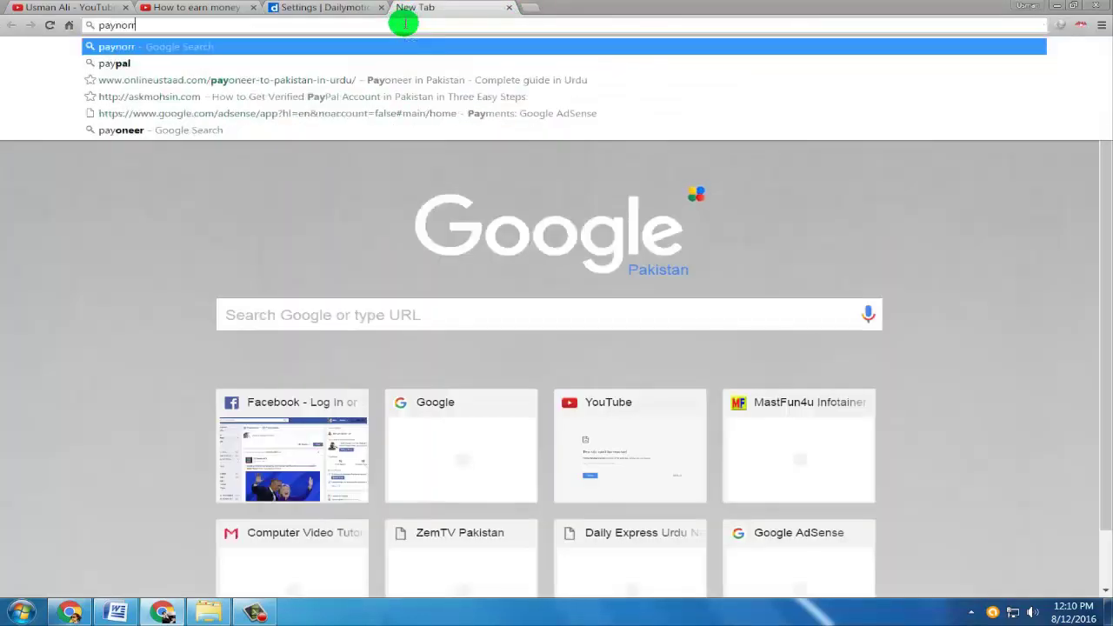
key("BackSpace")
key("BackSpace")
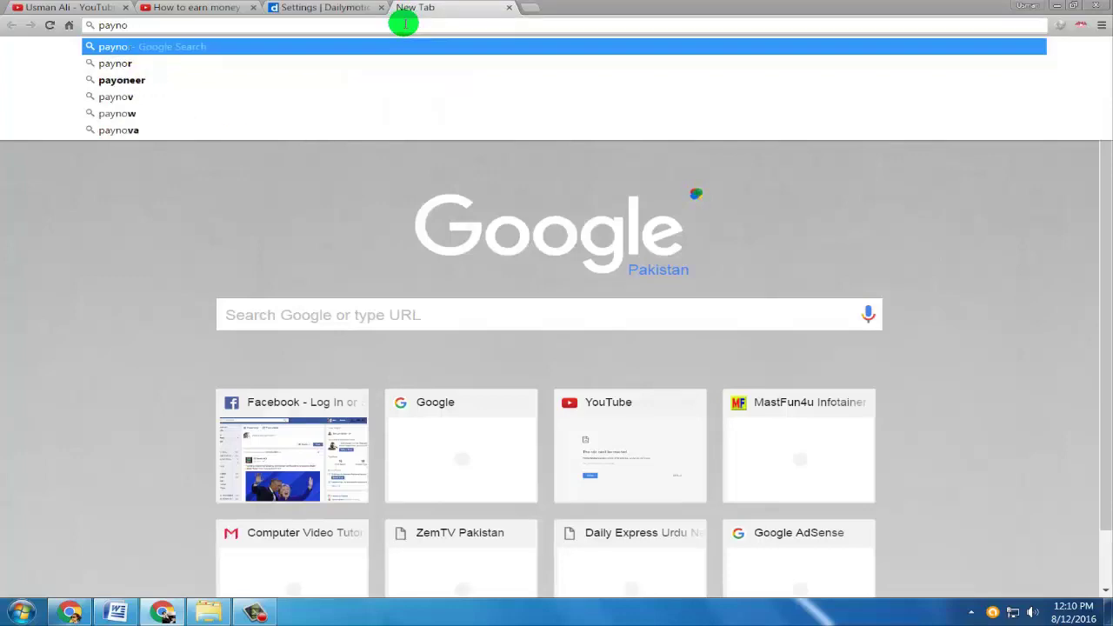
key("Down")
key("Return")
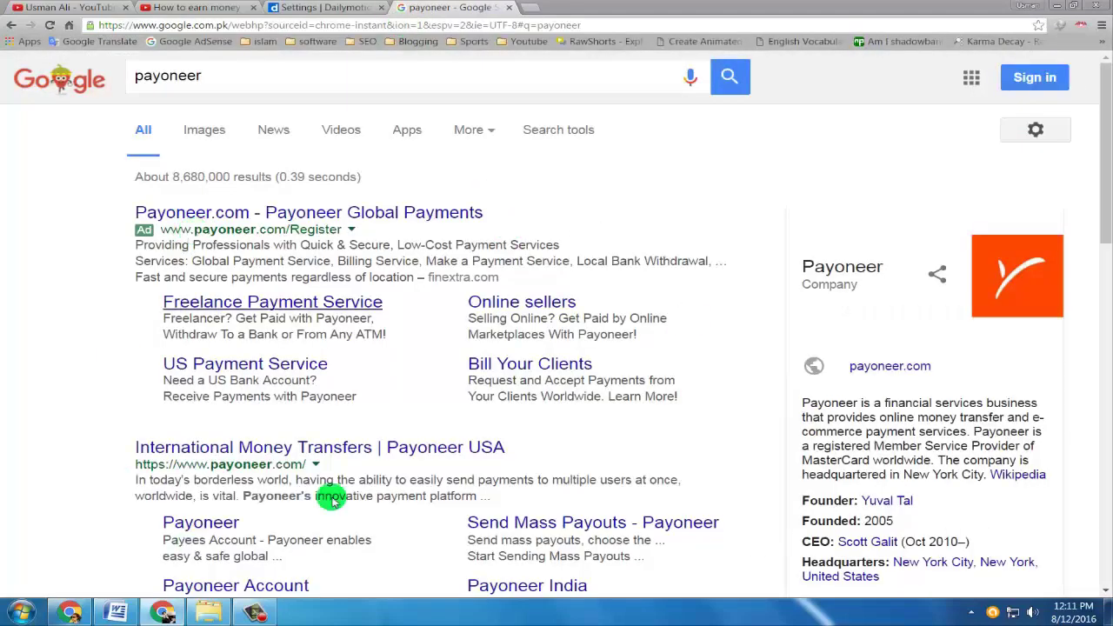
left_click(385, 461)
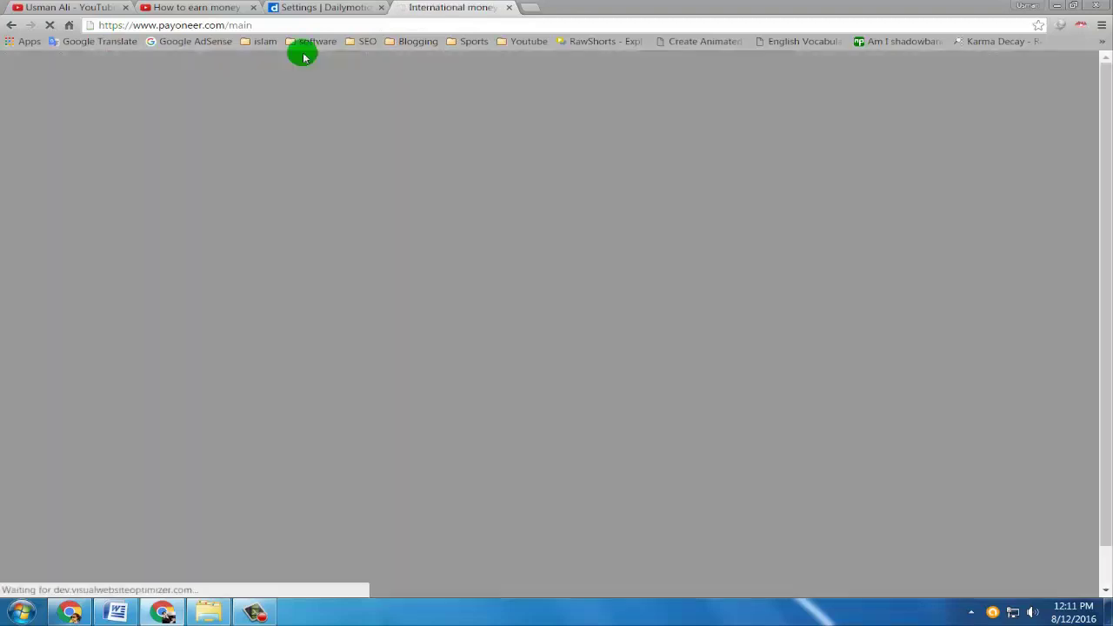
left_click(281, 26)
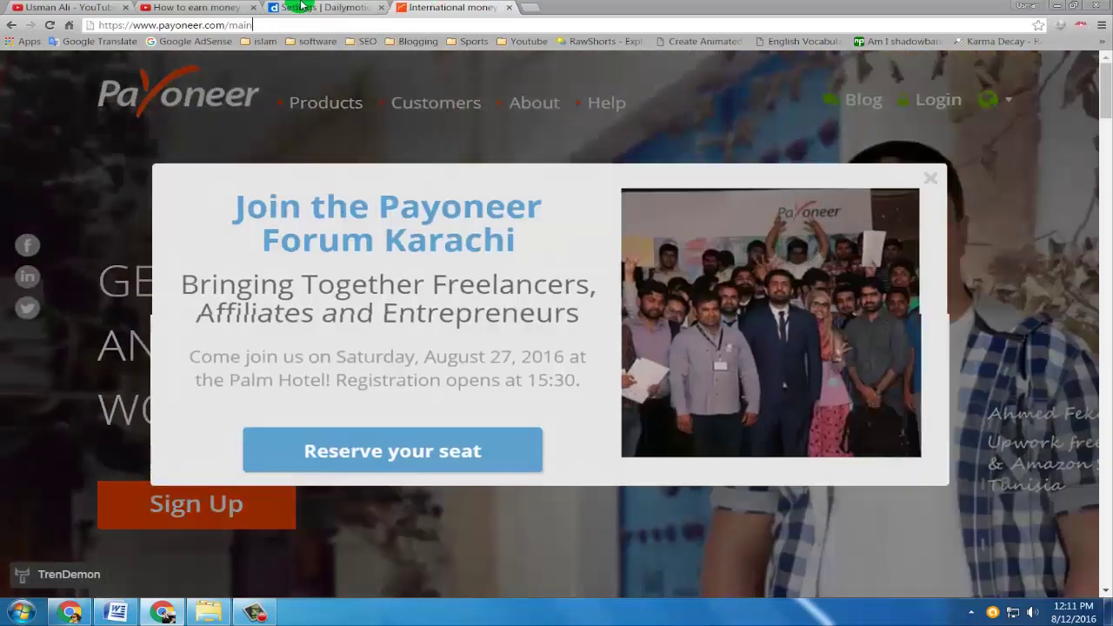
- Return to the Dailymotion banking form, choose Bank transfer as the payment method, and check the PayPal fee note
left_click(321, 7)
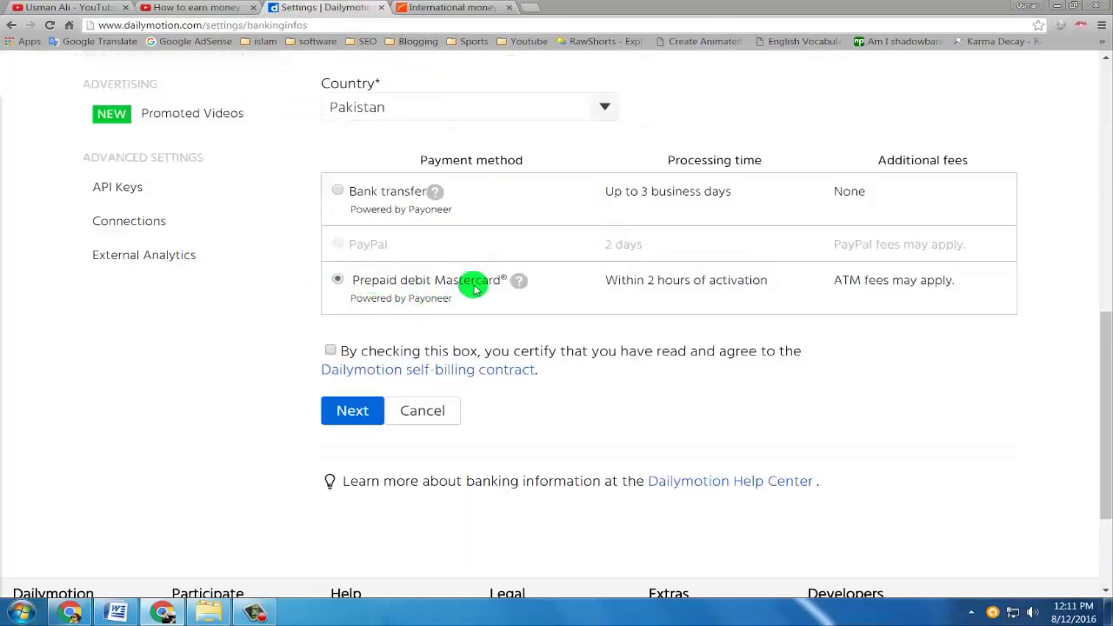
left_click(336, 191)
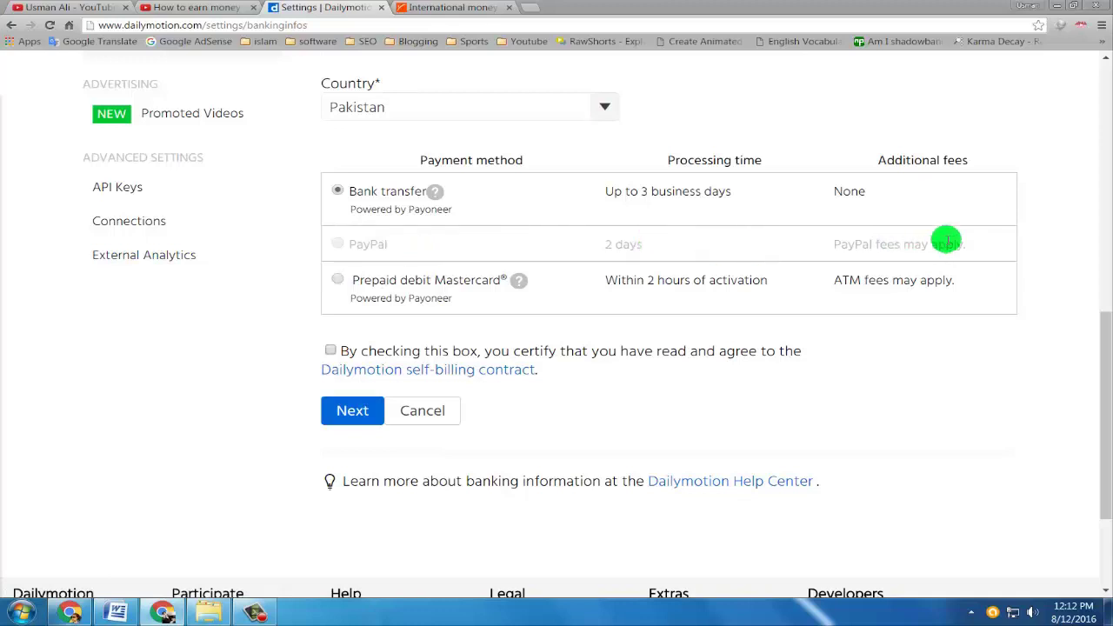
left_click_drag(972, 250, 832, 244)
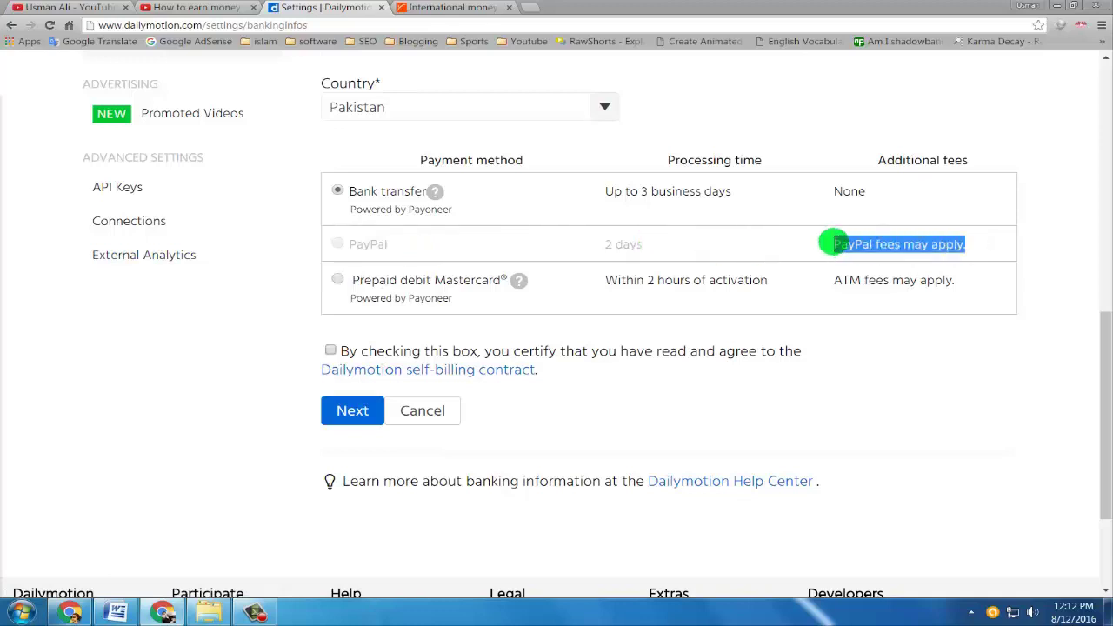
left_click(836, 243)
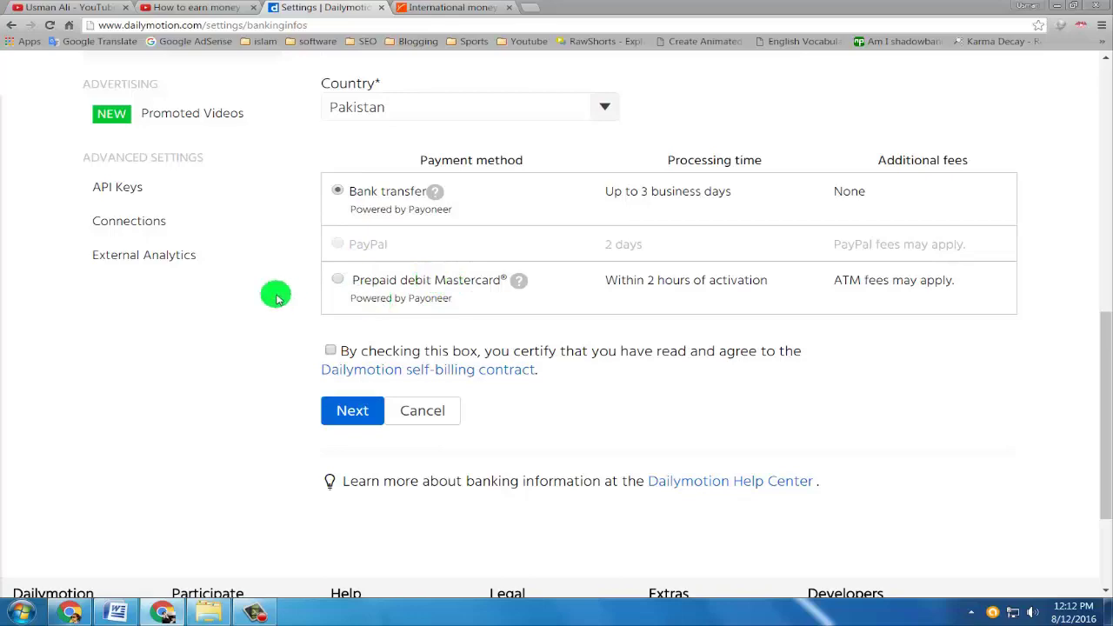
- Look over the banking form and close the Payoneer website's tab
scroll(556, 356, "down", 1)
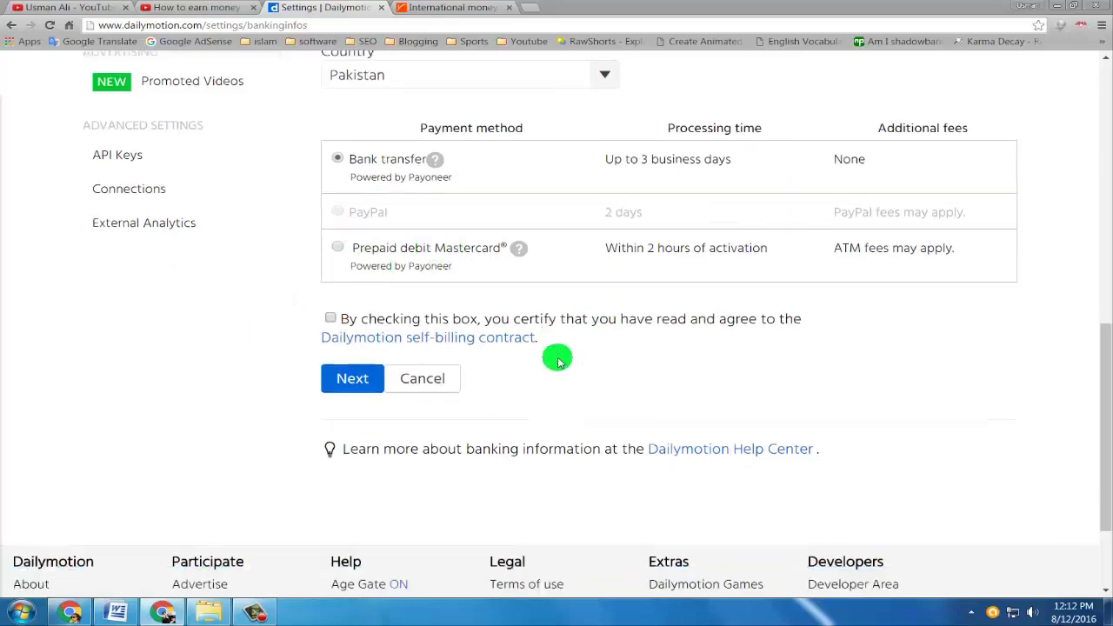
scroll(556, 356, "up", 8)
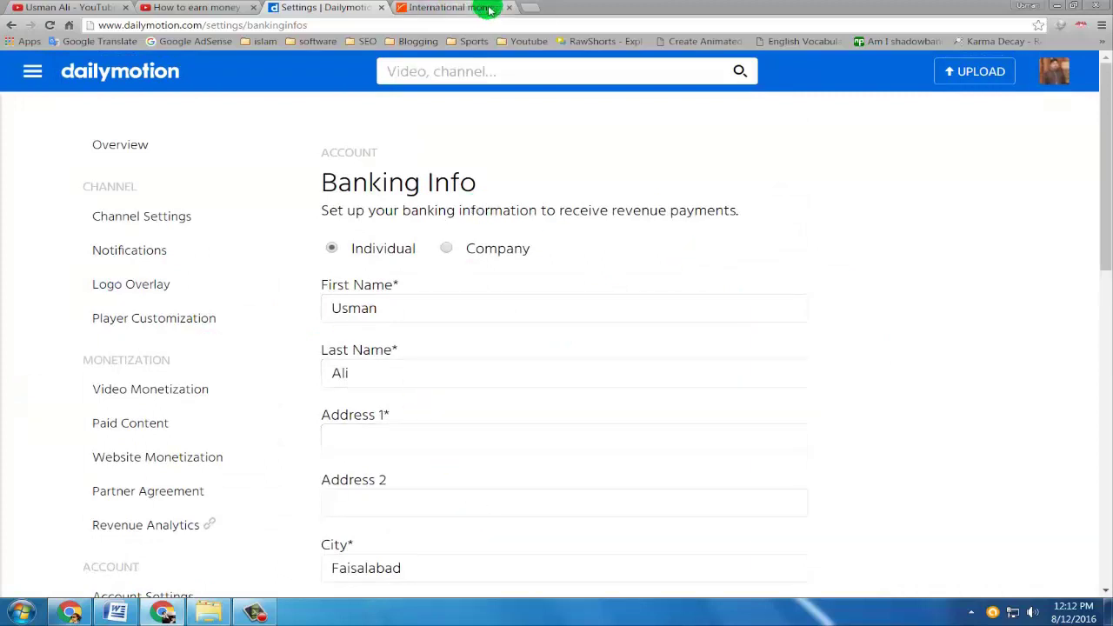
left_click(512, 8)
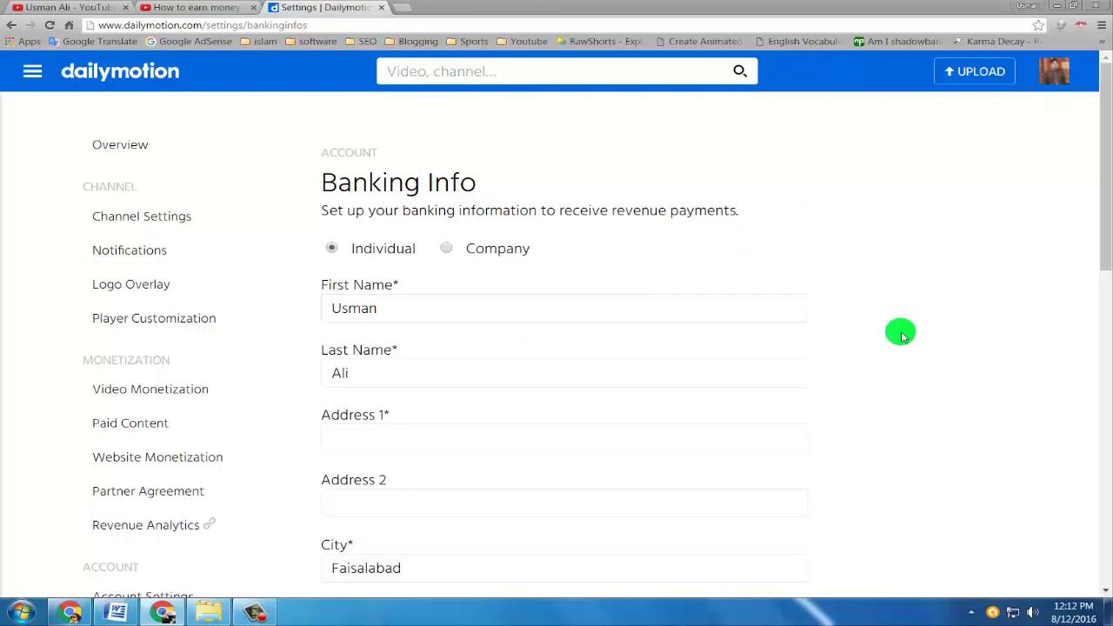
- Recheck the banking form's entries and keep the current Windows color scheme without showing the performance message again
scroll(901, 335, "down", 5)
scroll(902, 334, "up", 5)
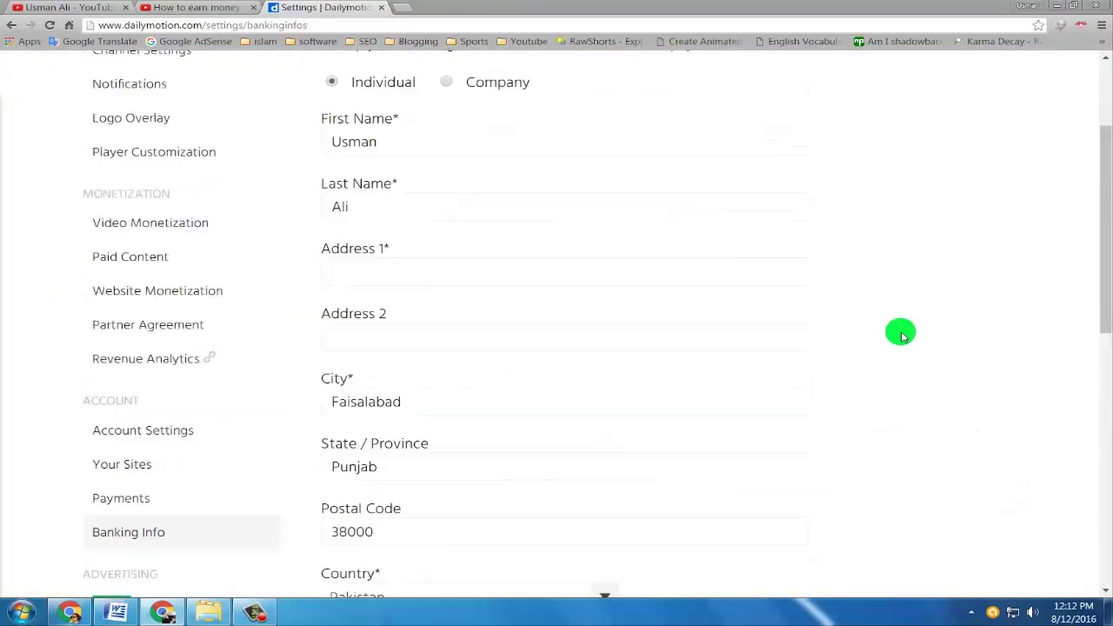
scroll(902, 334, "down", 1)
scroll(901, 335, "up", 1)
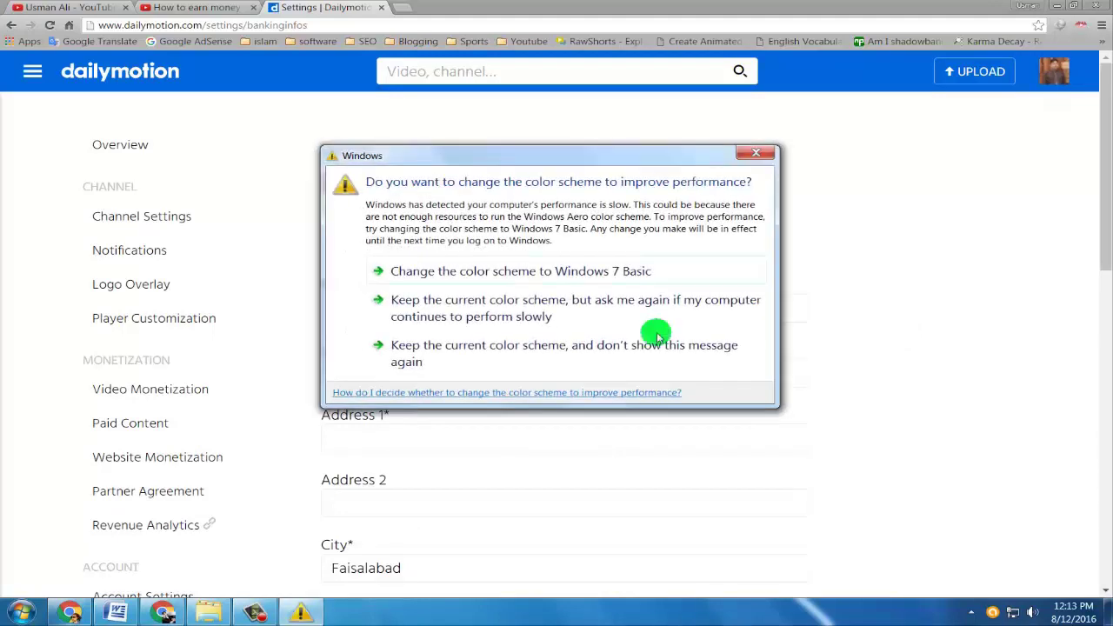
left_click(584, 348)
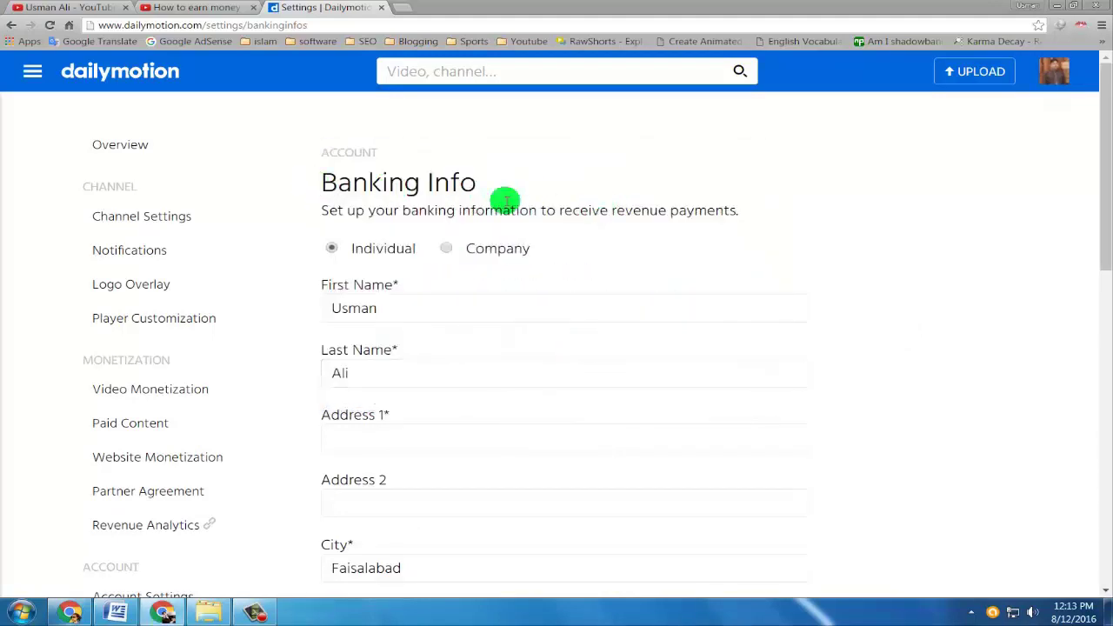